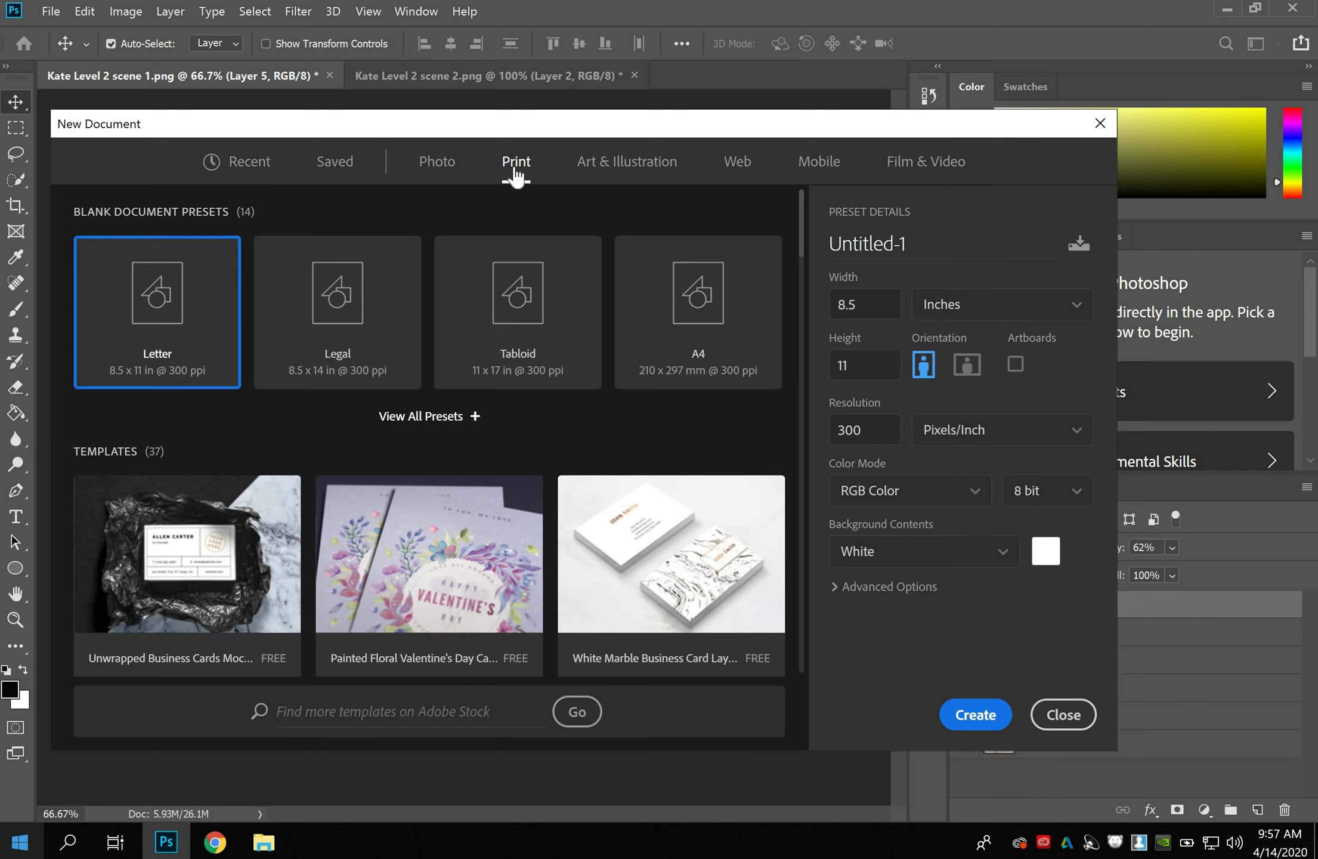
Create a new white print document 17 in wide by 11 in tall at 300 ppi.
{"action": "left_click", "coordinate": [868, 305]}
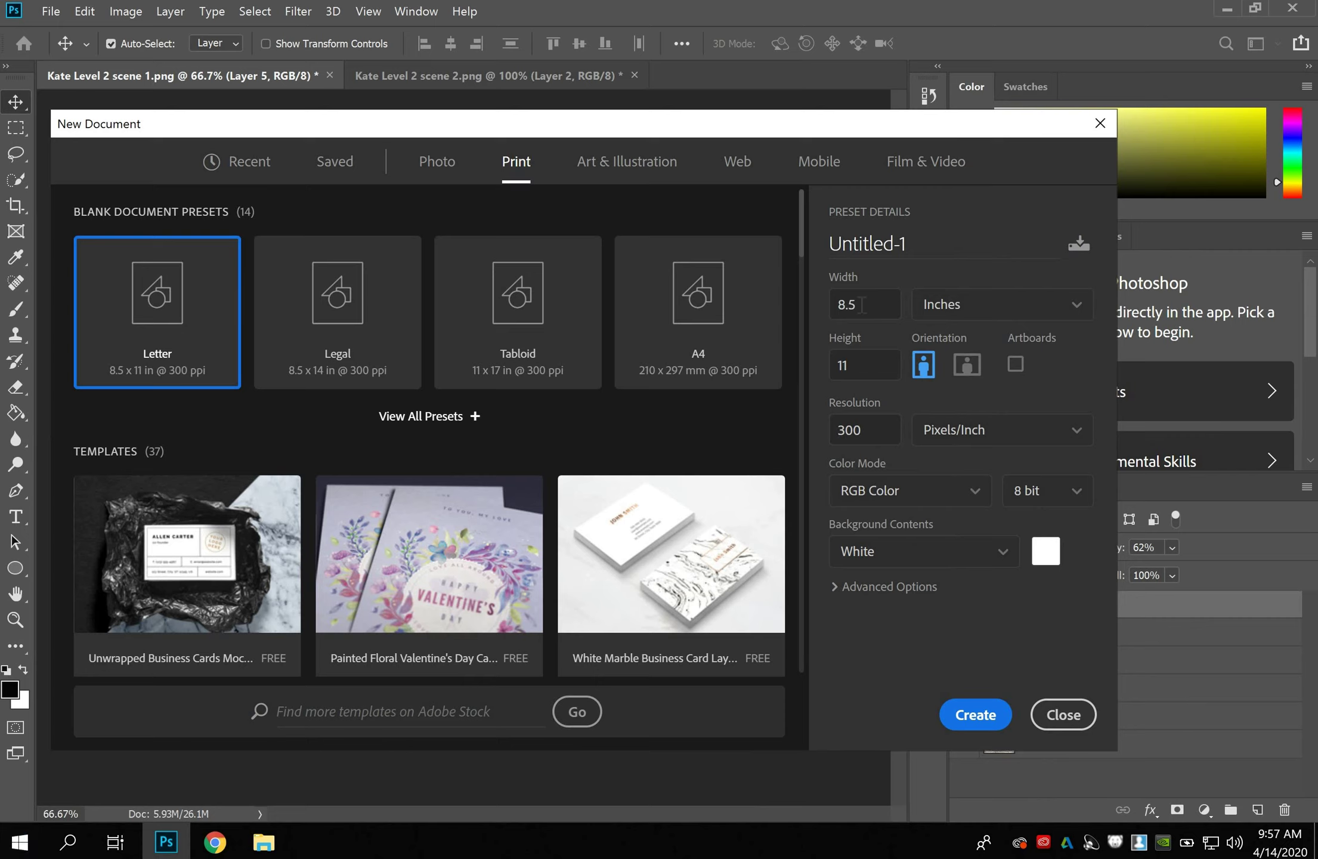
{"action": "double_click", "coordinate": [865, 308]}
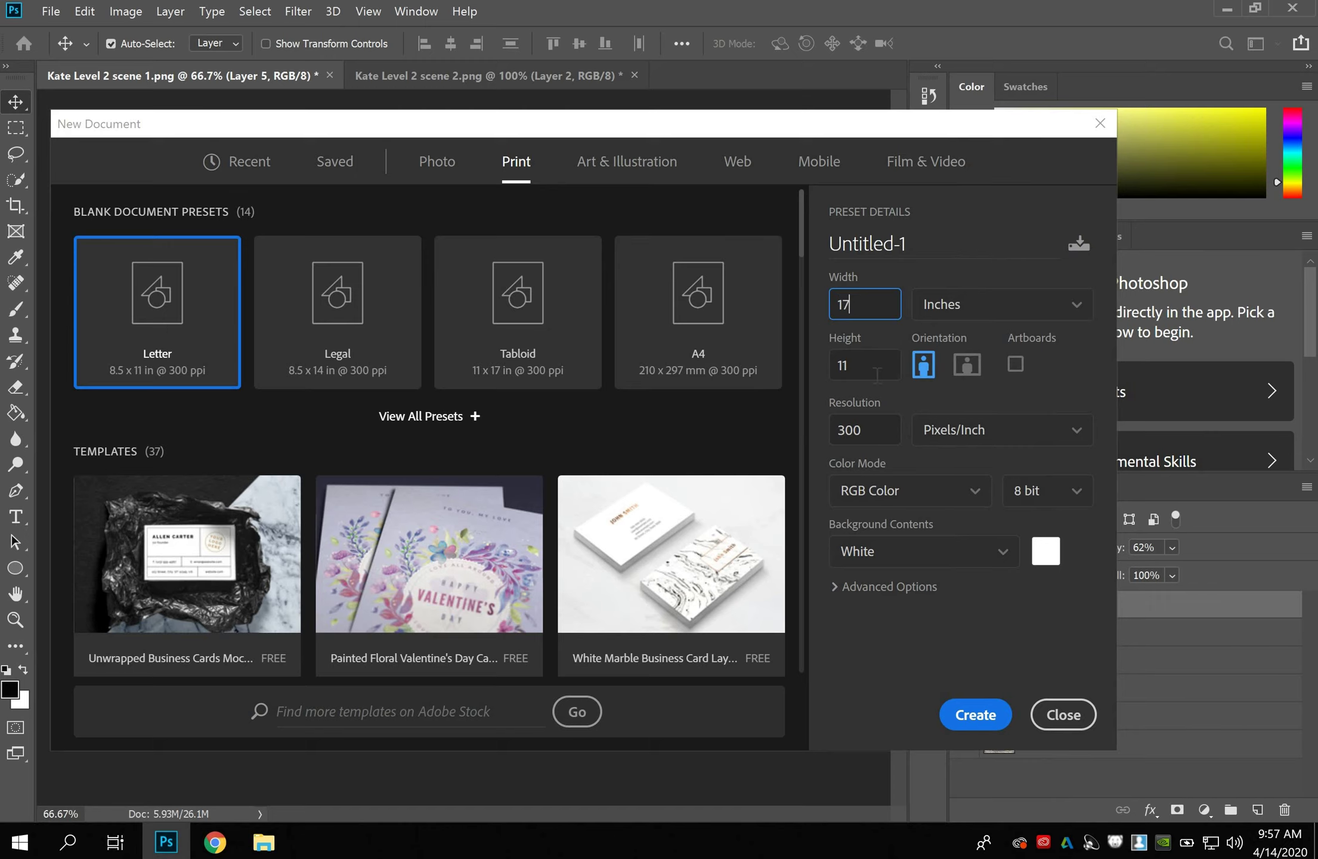
{"action": "left_click", "coordinate": [969, 712]}
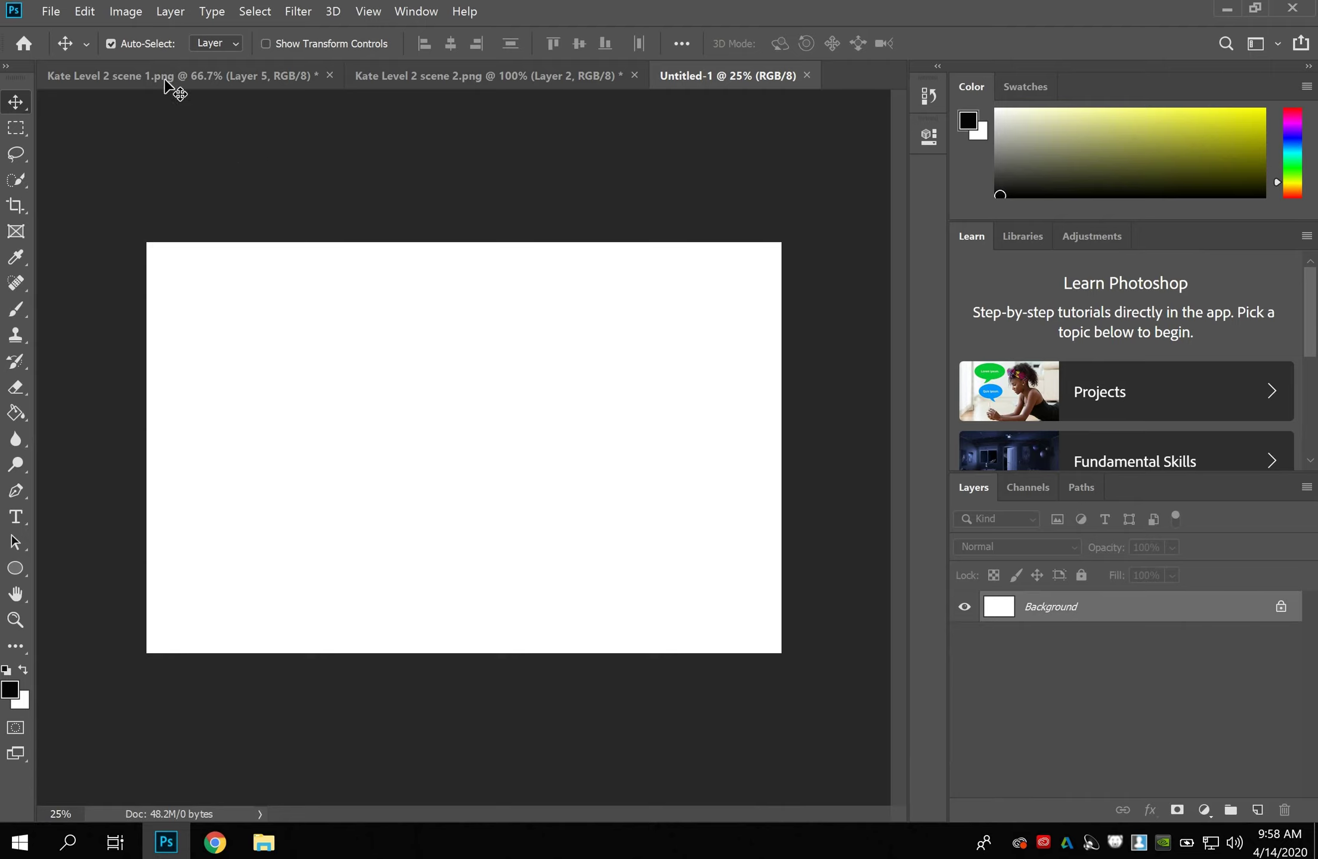
Bring Kate Level 2 scene 1.png from the desktop into Photoshop.
{"action": "left_click", "coordinate": [1224, 10]}
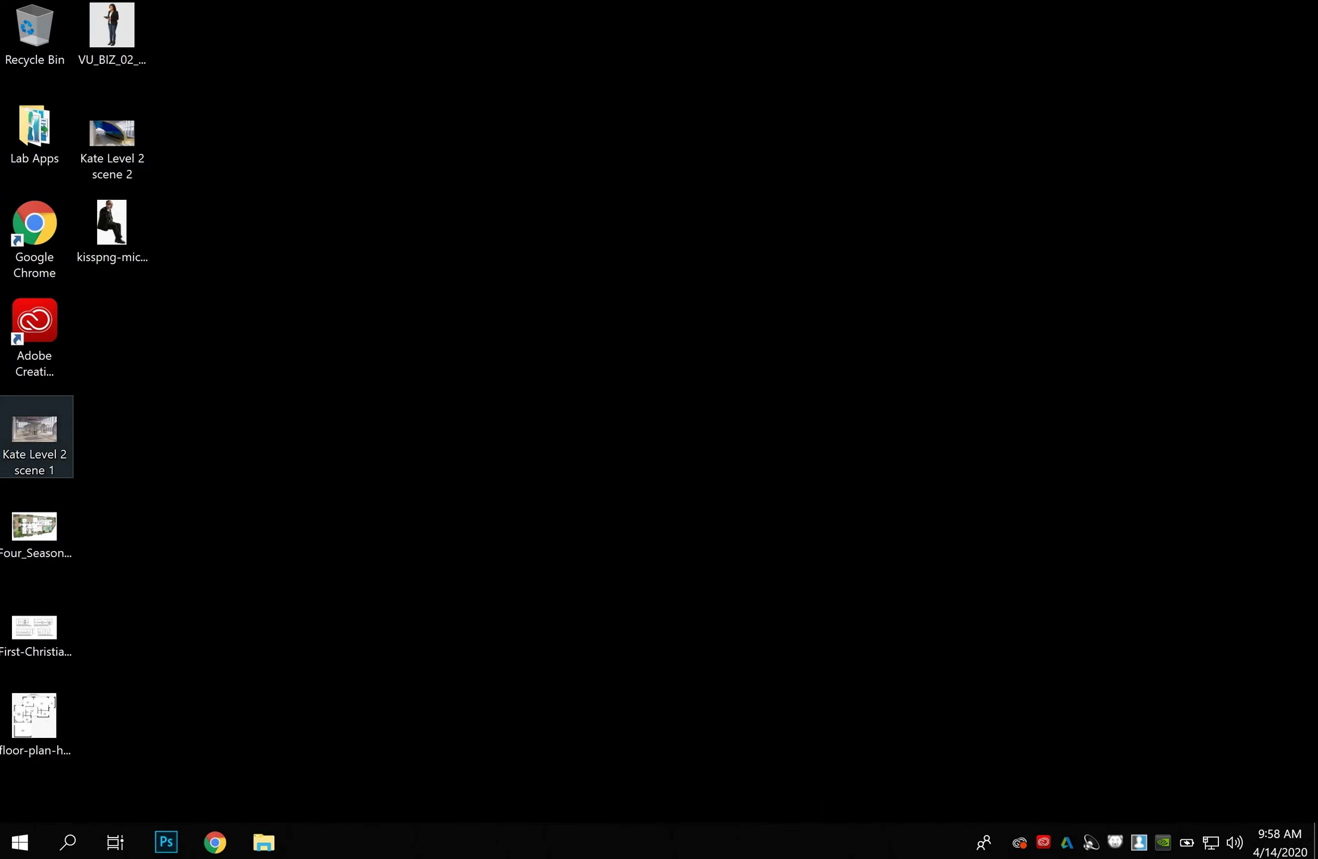
{"action": "left_click", "coordinate": [49, 428]}
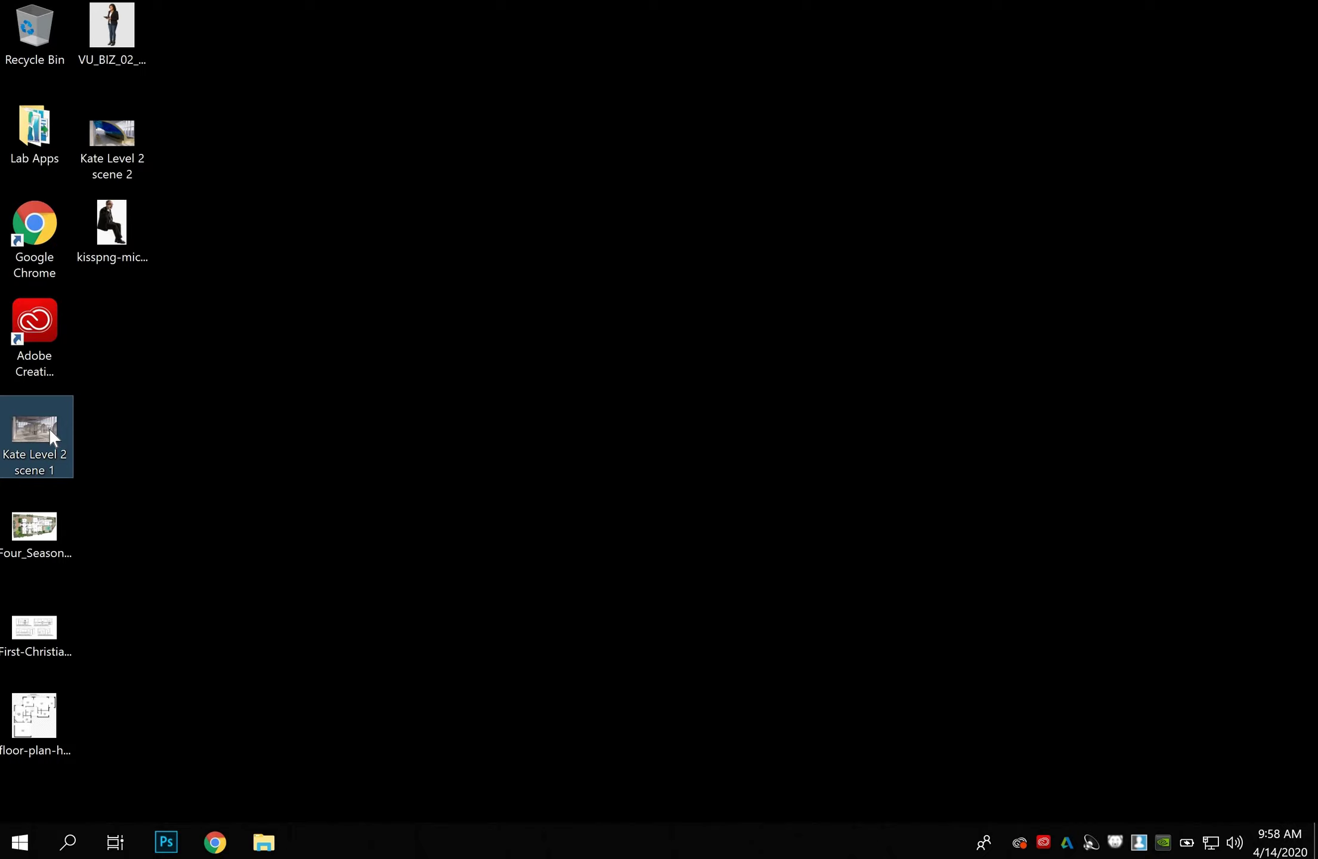
{"action": "left_click_drag", "start_coordinate": [45, 431], "coordinate": [352, 718]}
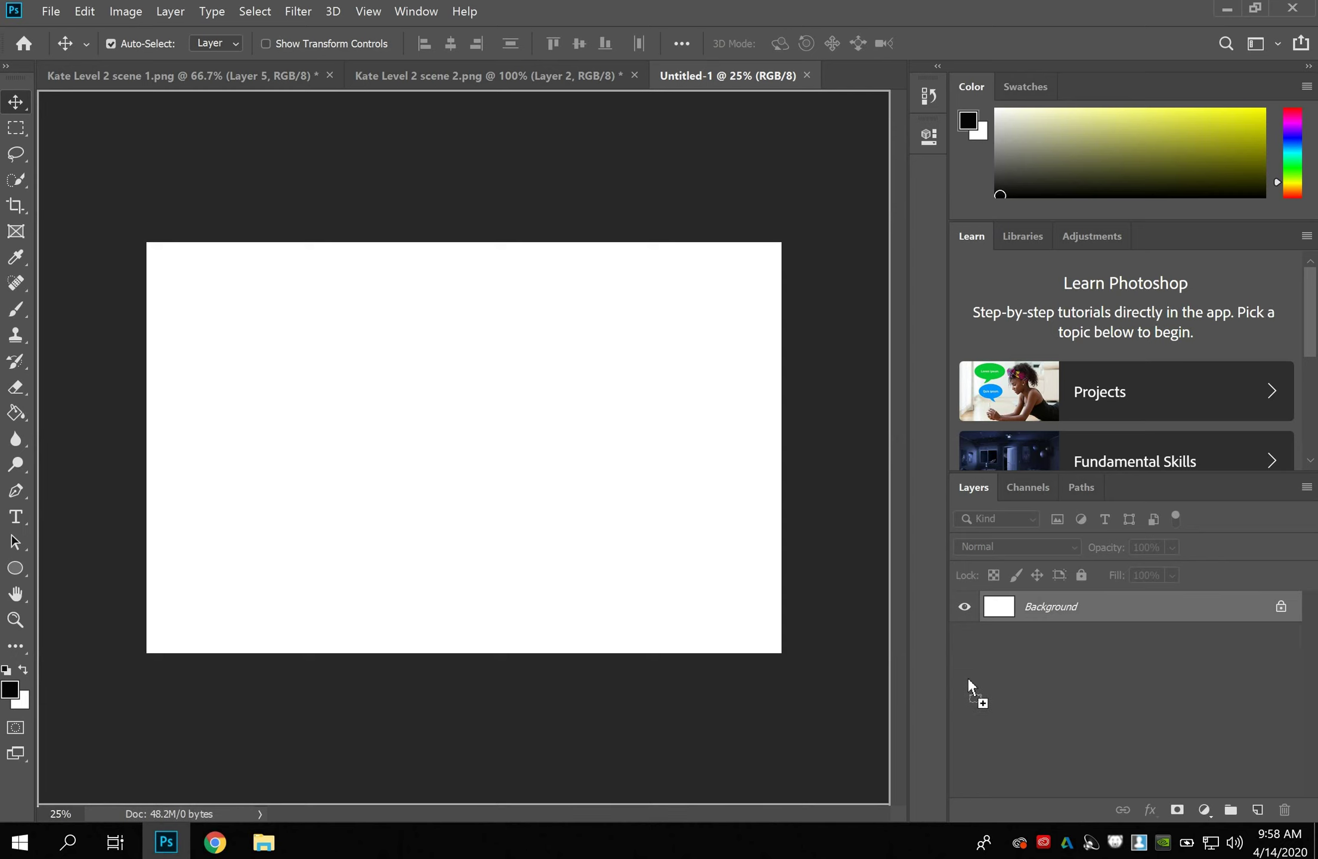
{"action": "left_click_drag", "start_coordinate": [968, 679], "coordinate": [1022, 602]}
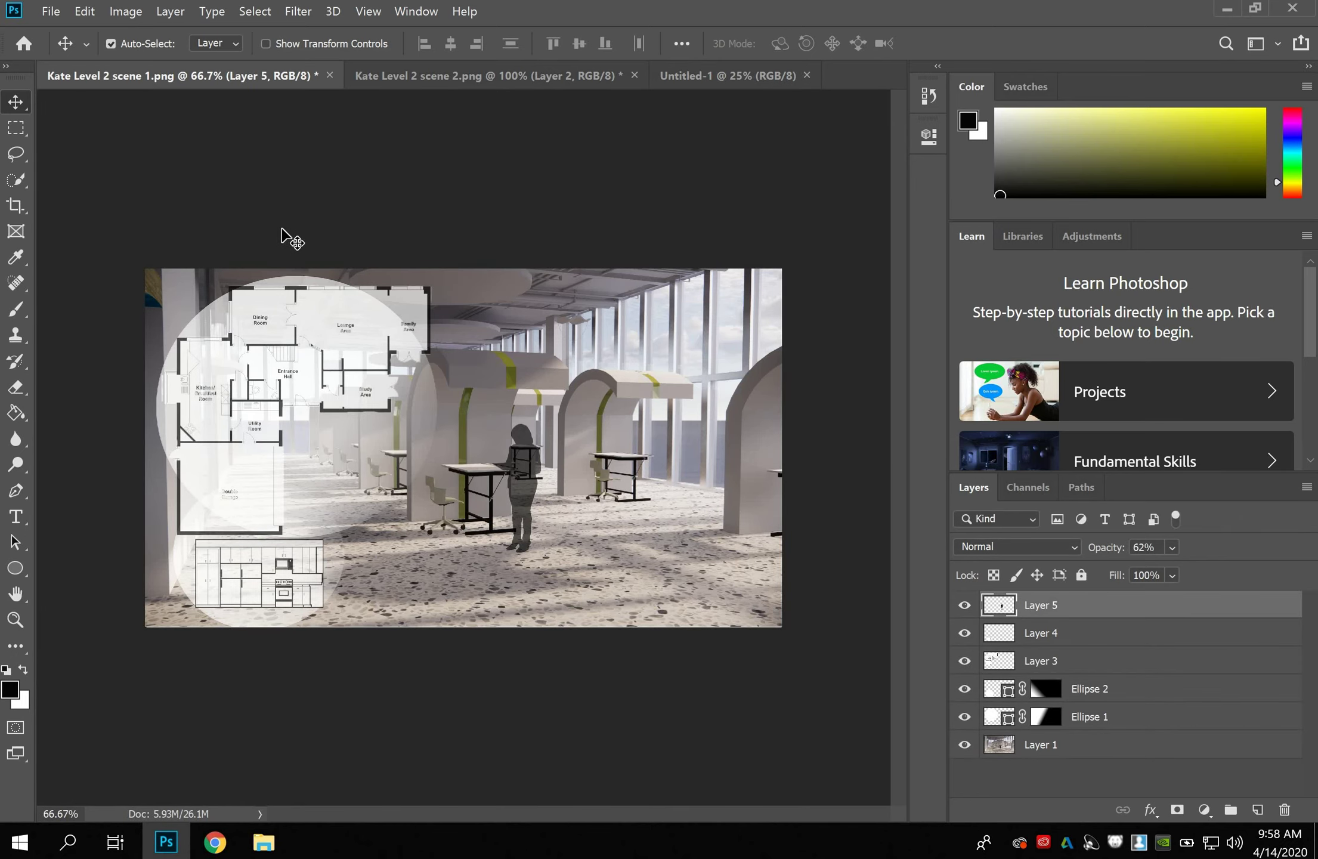
Save and close the layered scene 1 composite, then add an empty Layer 2.
{"action": "left_click", "coordinate": [694, 75]}
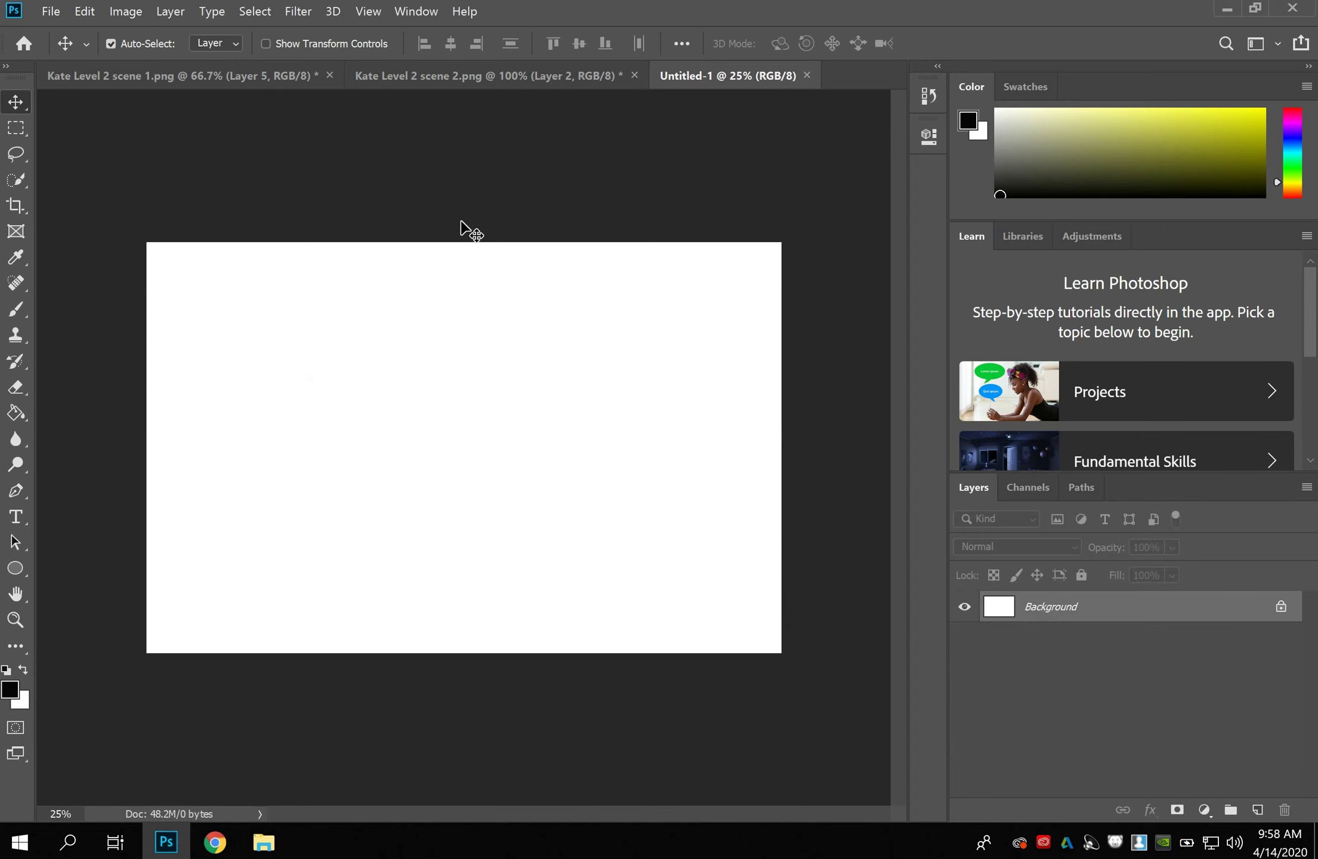
{"action": "left_click", "coordinate": [330, 76]}
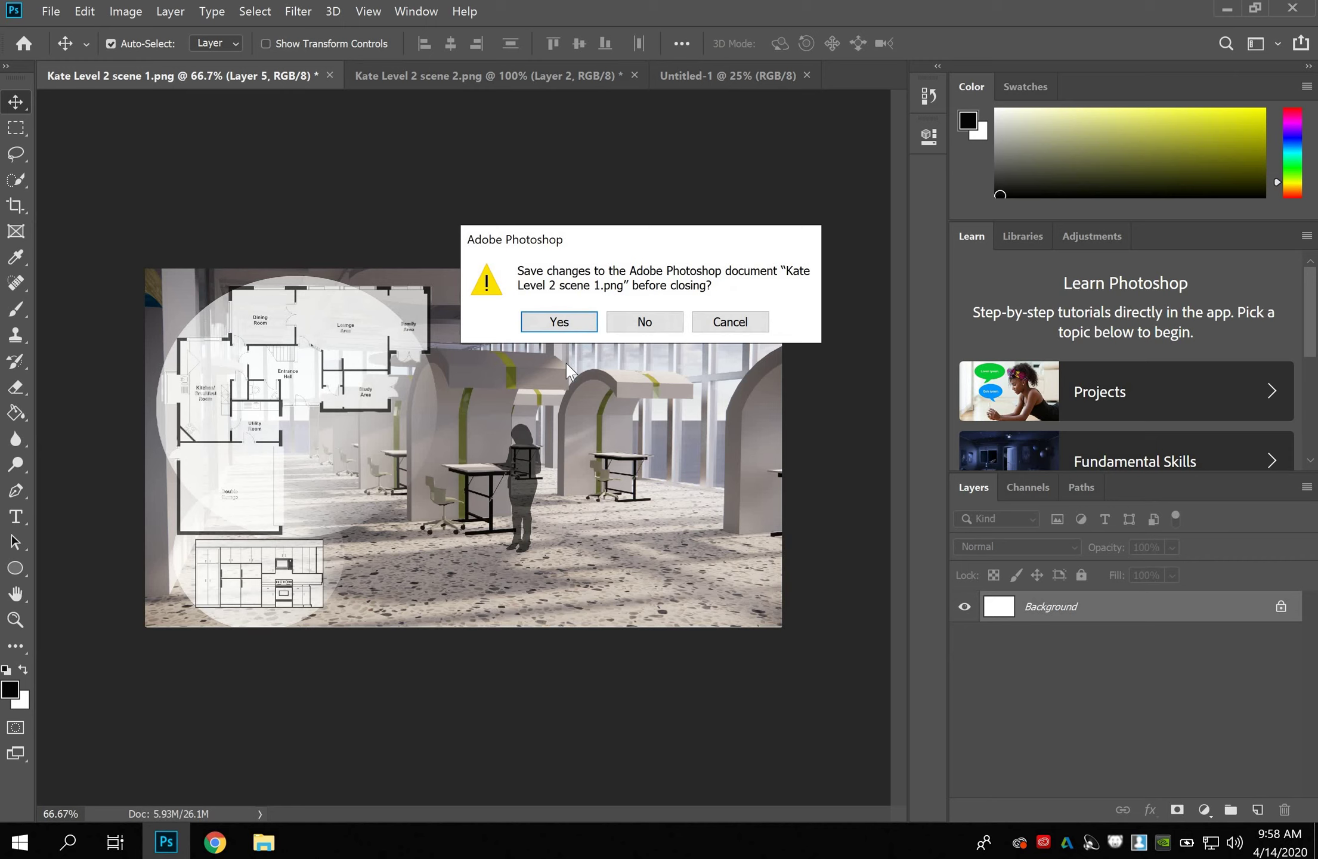
{"action": "left_click", "coordinate": [561, 325]}
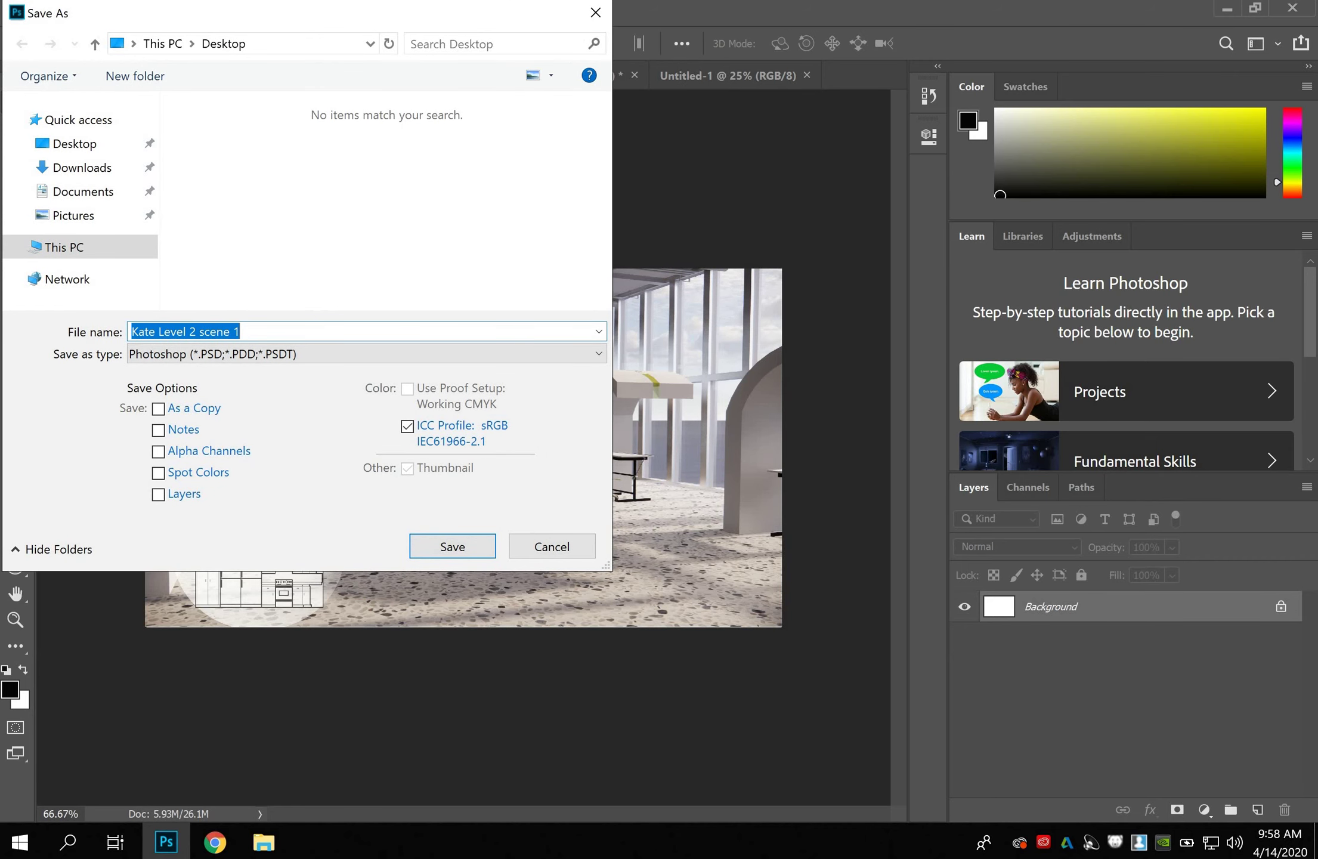
{"action": "key", "text": "Escape"}
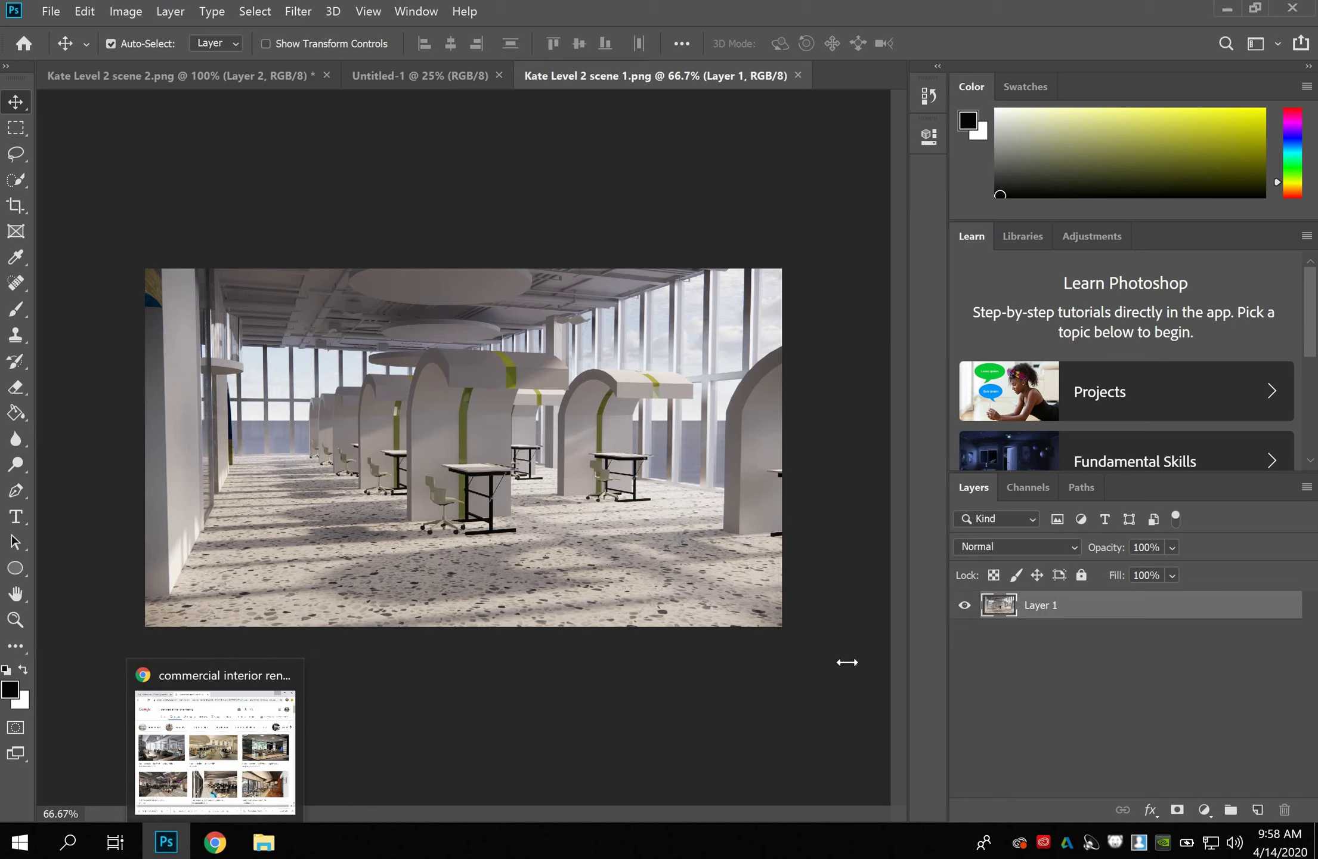
{"action": "left_click", "coordinate": [1257, 810]}
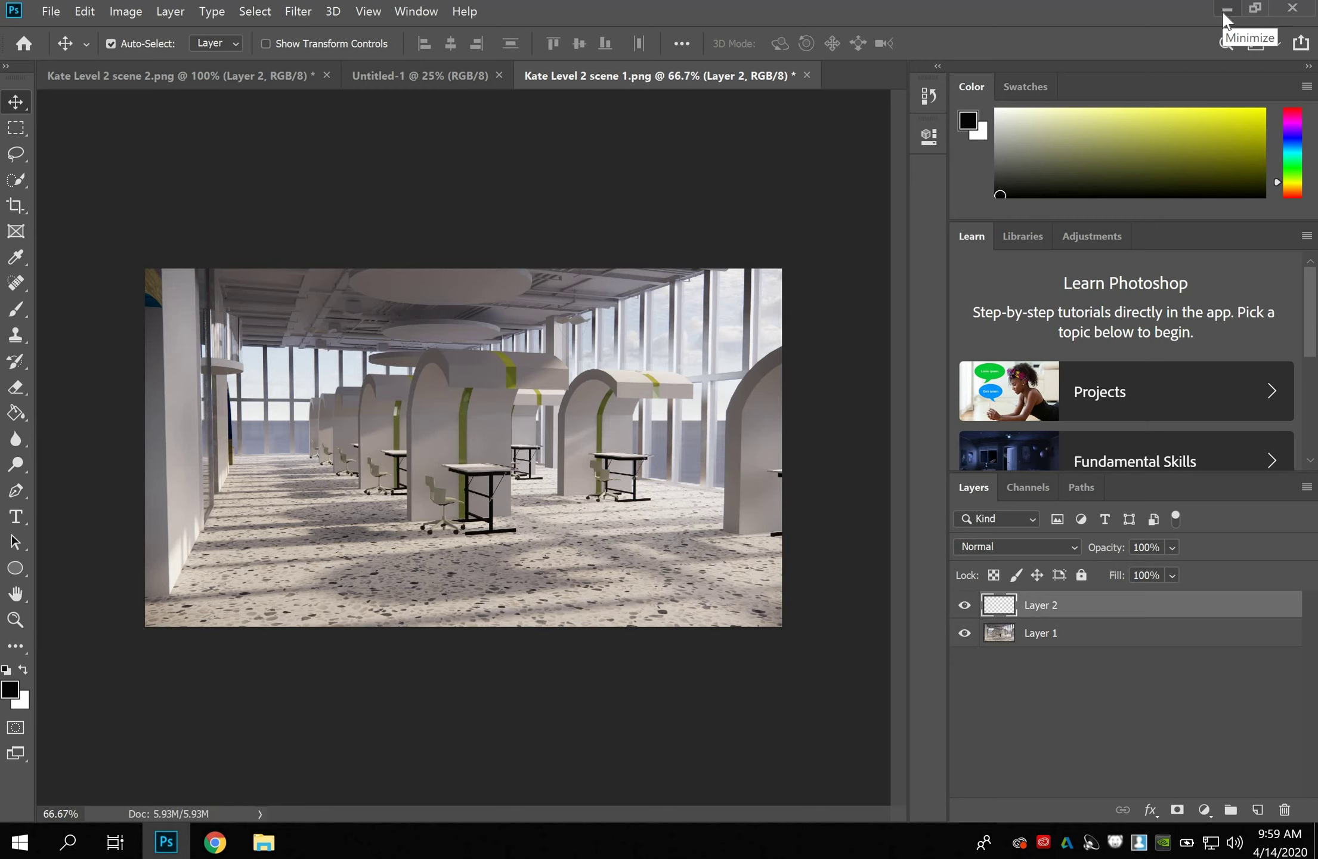
Make Layer 2 active without adding an adjustment layer, then minimize Photoshop.
{"action": "left_click", "coordinate": [1043, 634]}
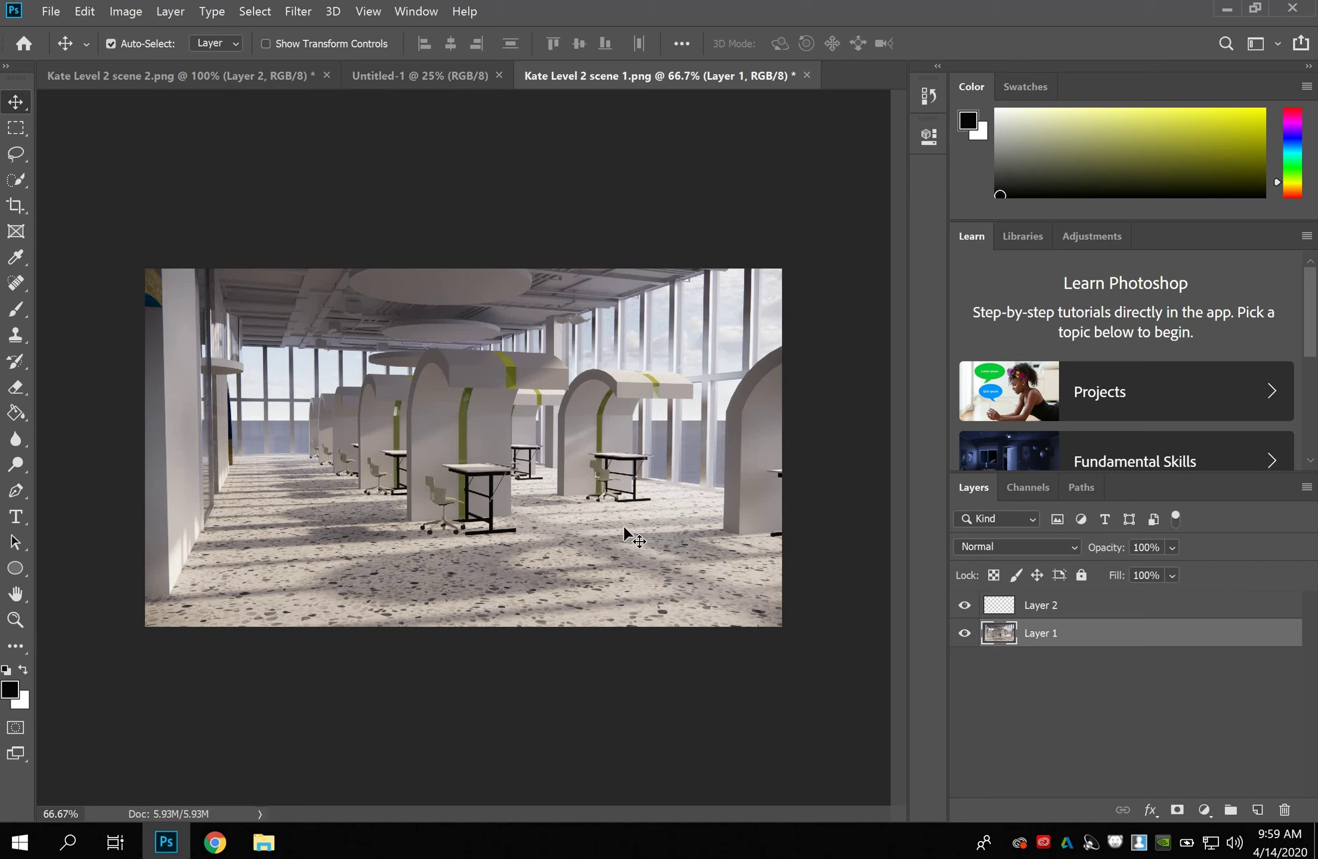
{"action": "left_click", "coordinate": [1203, 808]}
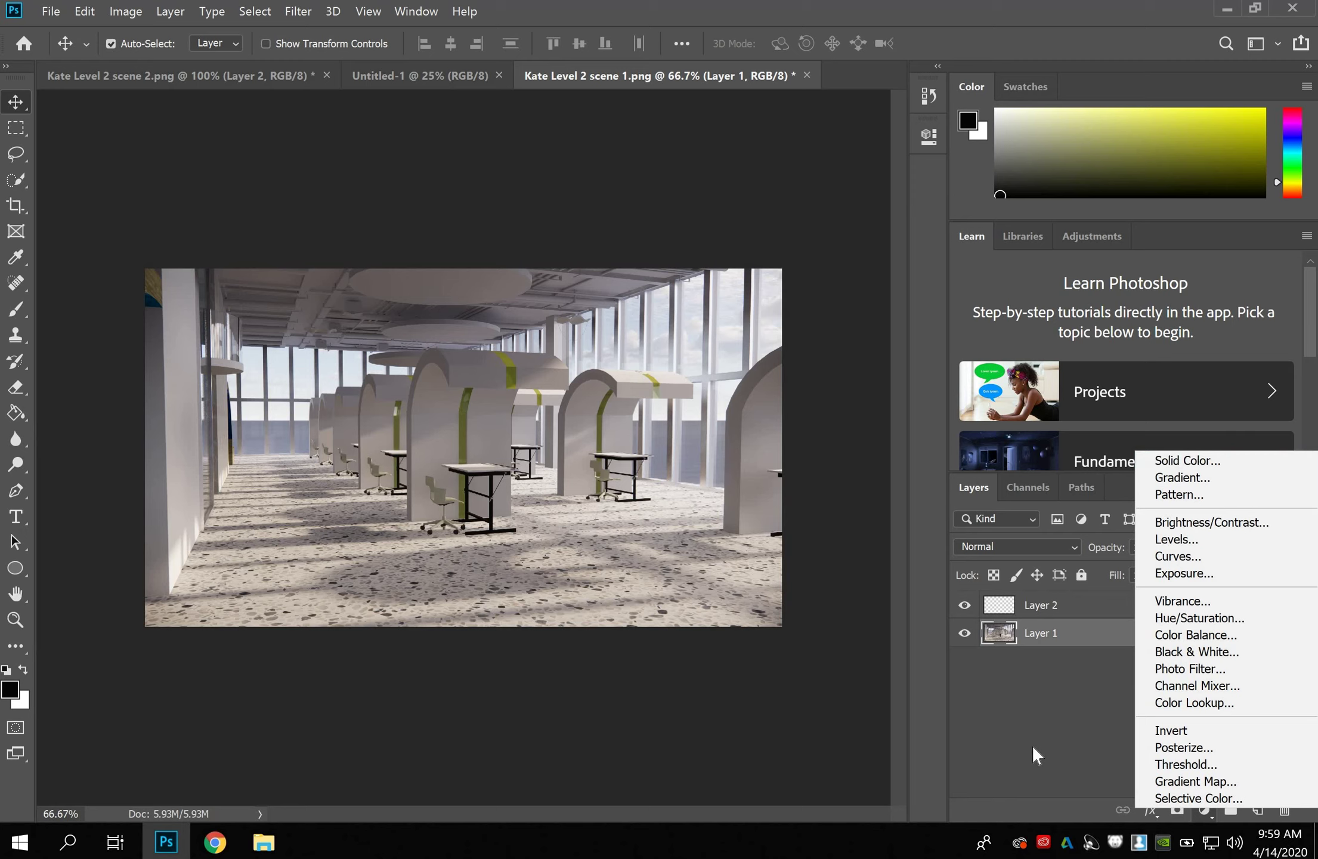
{"action": "left_click", "coordinate": [1034, 724]}
{"action": "left_click", "coordinate": [1056, 605]}
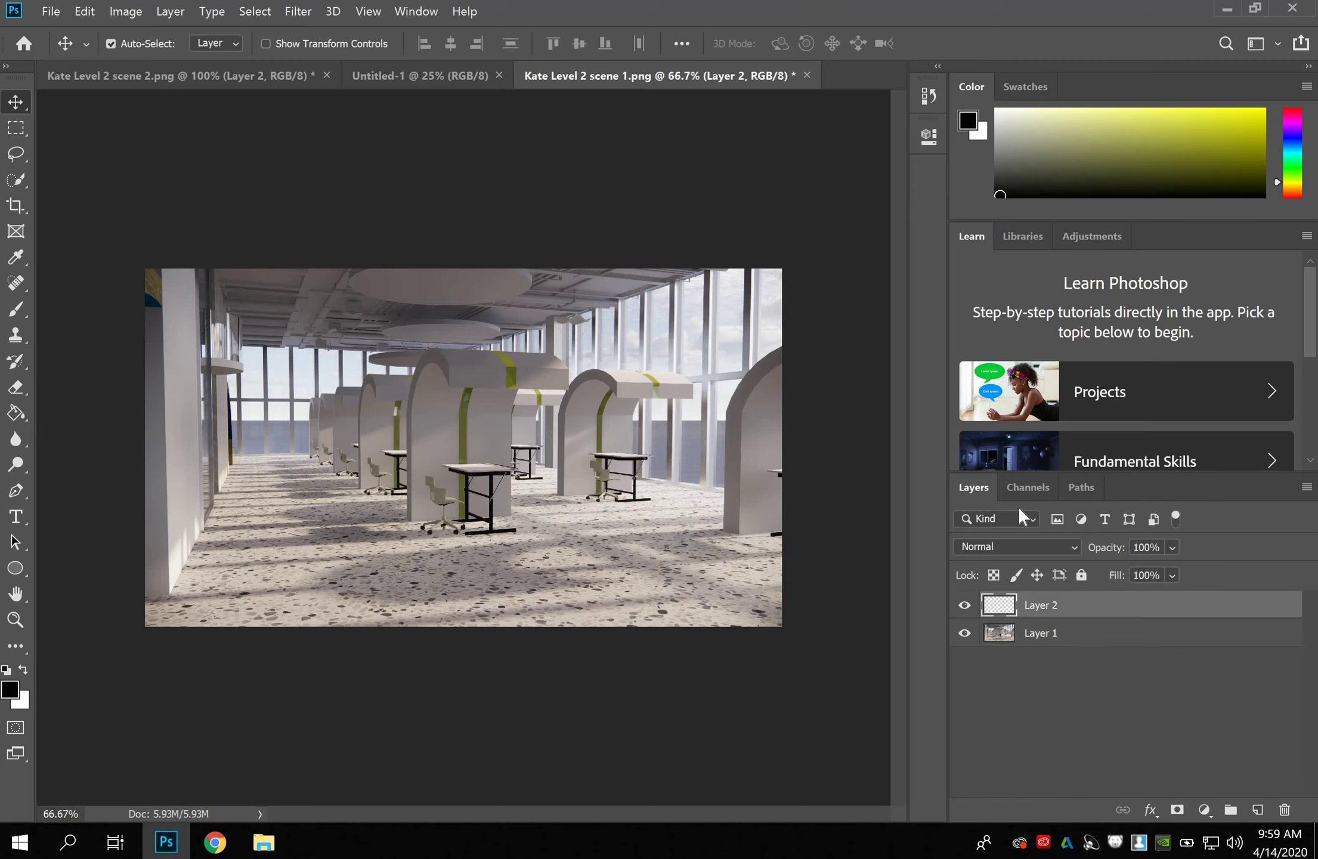
{"action": "left_click", "coordinate": [1230, 11]}
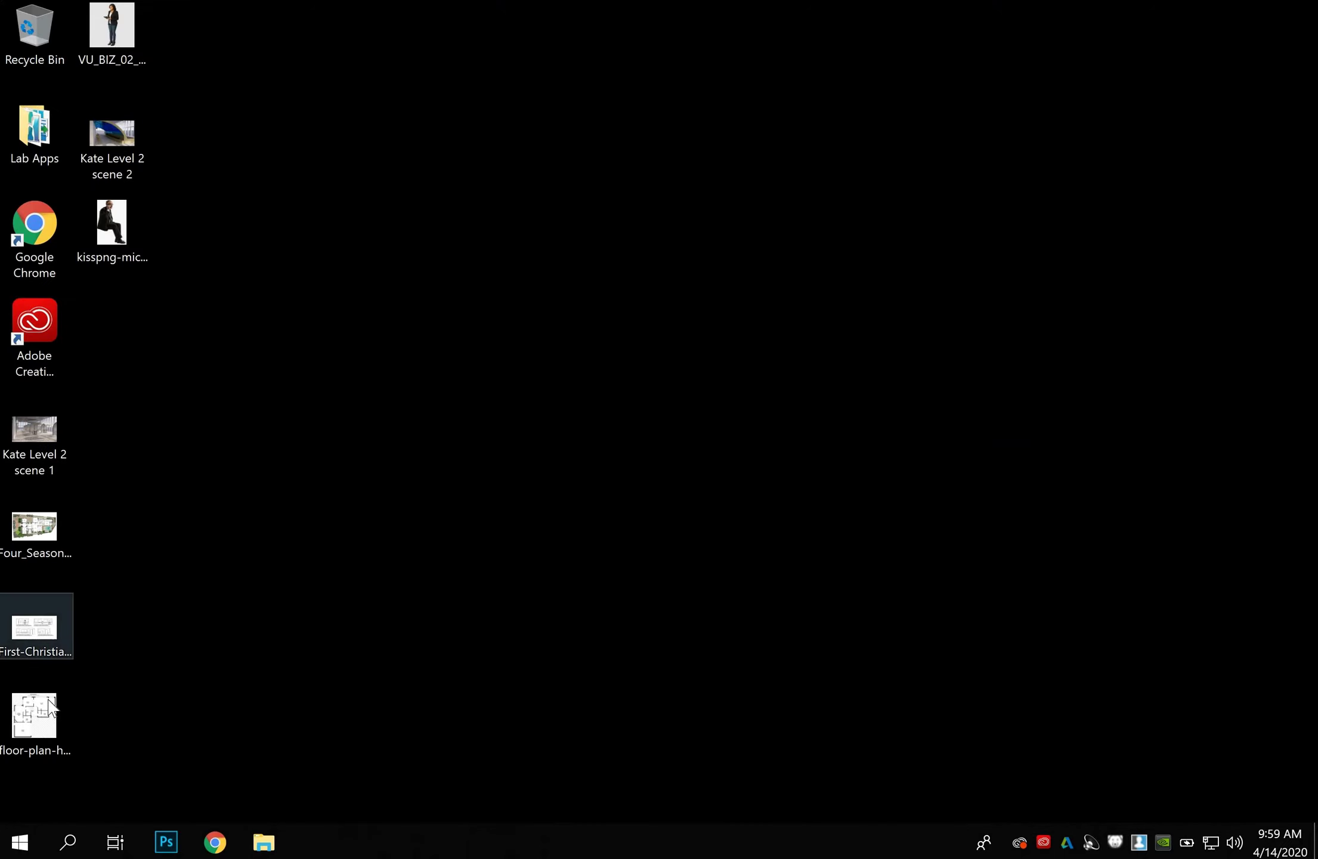
Open the ground-floor plan JPG from the desktop in Photoshop and zoom in on it.
{"action": "left_click", "coordinate": [42, 713]}
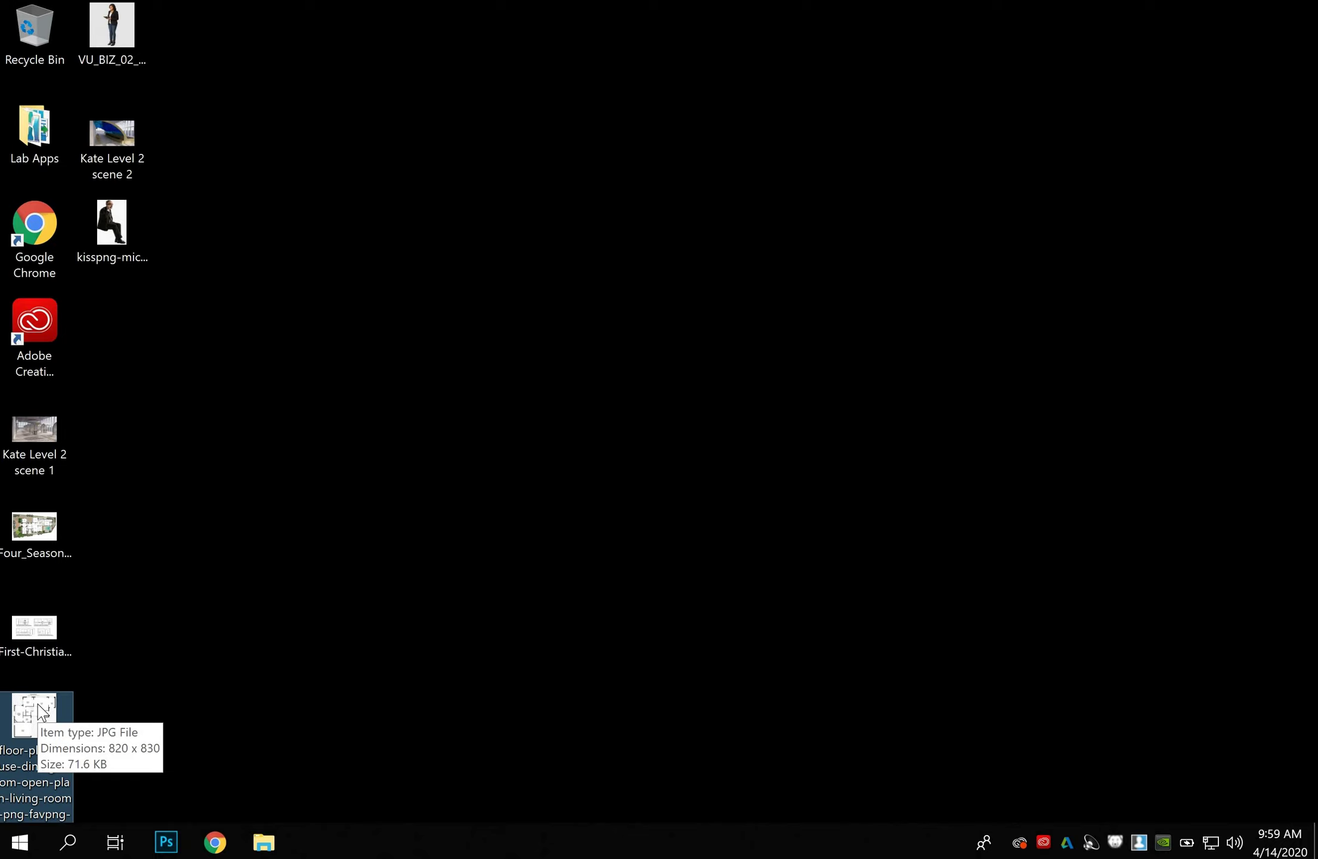
{"action": "mouse_move", "coordinate": [39, 710]}
{"action": "left_mouse_down"}
{"action": "mouse_move", "coordinate": [122, 812]}
{"action": "mouse_move", "coordinate": [168, 848]}
{"action": "mouse_move", "coordinate": [210, 847]}
{"action": "mouse_move", "coordinate": [170, 846]}
{"action": "mouse_move", "coordinate": [842, 224]}
{"action": "mouse_move", "coordinate": [849, 72]}
{"action": "mouse_move", "coordinate": [866, 70]}
{"action": "left_mouse_up"}
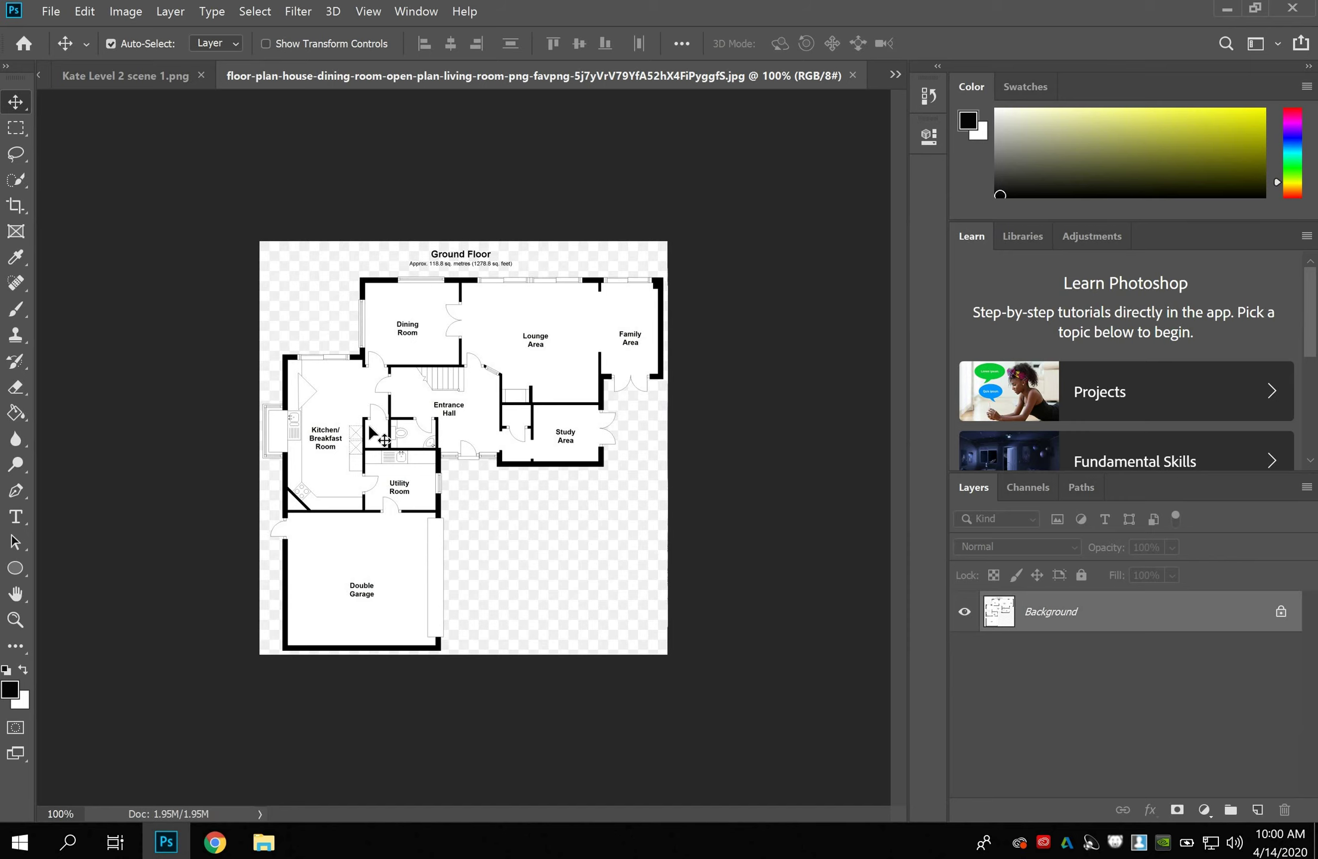
{"action": "key", "text": "ctrl+plus"}
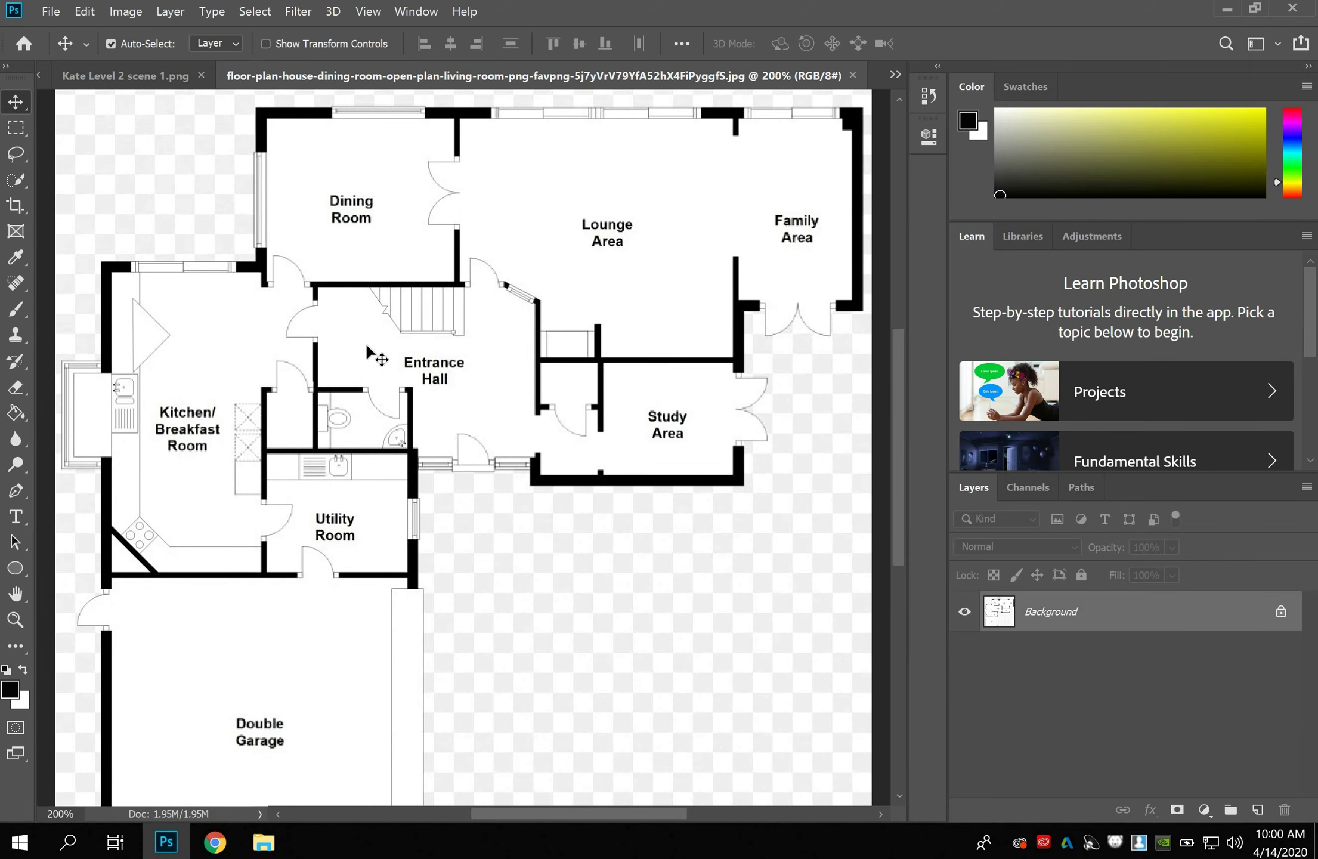
{"action": "scroll", "coordinate": [365, 345], "scroll_direction": "down", "scroll_amount": 1}
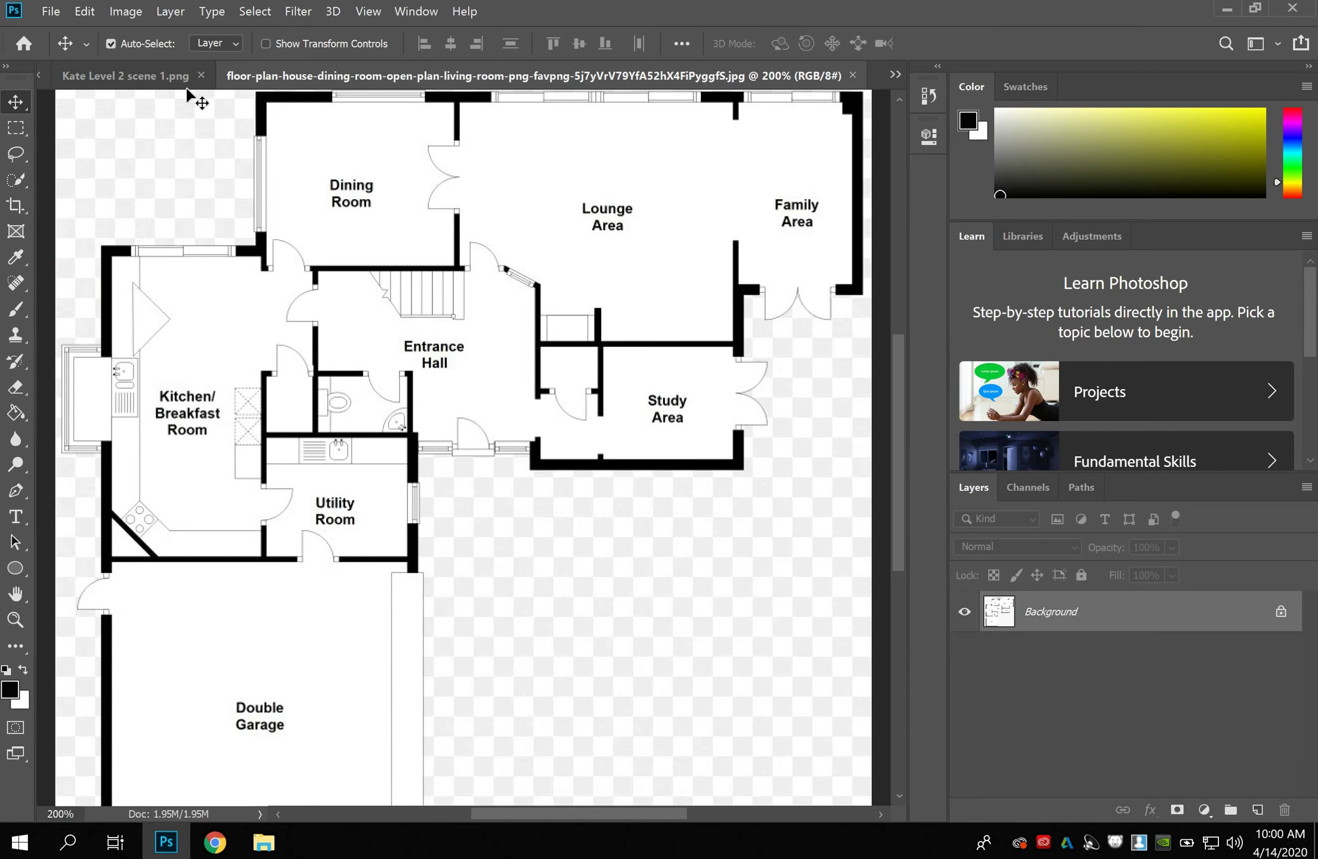
Try Magic Wand selections on the Dining Room, Lounge and Family Area, and Double Garage.
{"action": "left_click", "coordinate": [15, 183]}
{"action": "mouse_move", "coordinate": [14, 183]}
{"action": "left_mouse_down"}
{"action": "mouse_move", "coordinate": [62, 200]}
{"action": "mouse_move", "coordinate": [14, 182]}
{"action": "left_mouse_up"}
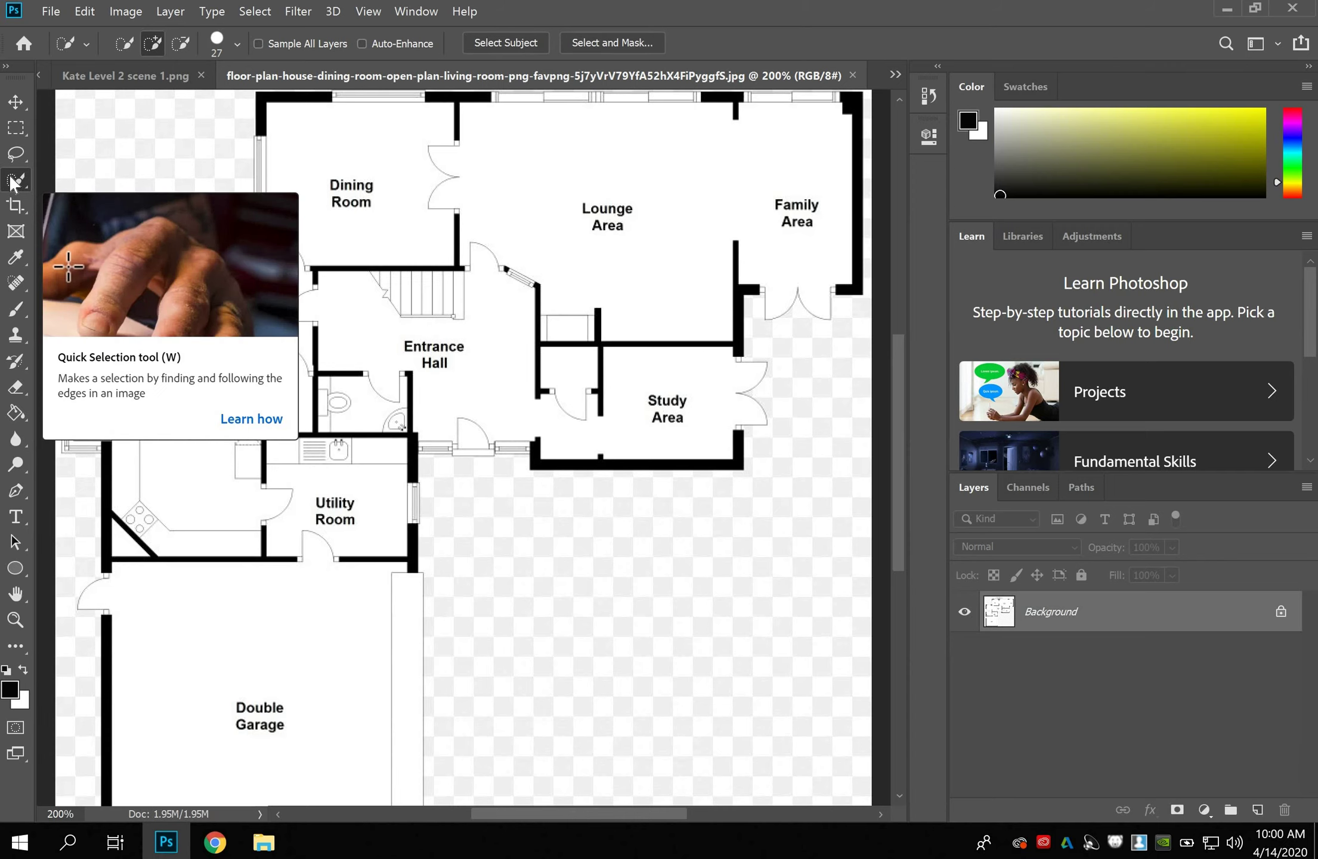
{"action": "mouse_move", "coordinate": [14, 183]}
{"action": "left_mouse_down"}
{"action": "mouse_move", "coordinate": [65, 184]}
{"action": "mouse_move", "coordinate": [77, 198]}
{"action": "left_mouse_up"}
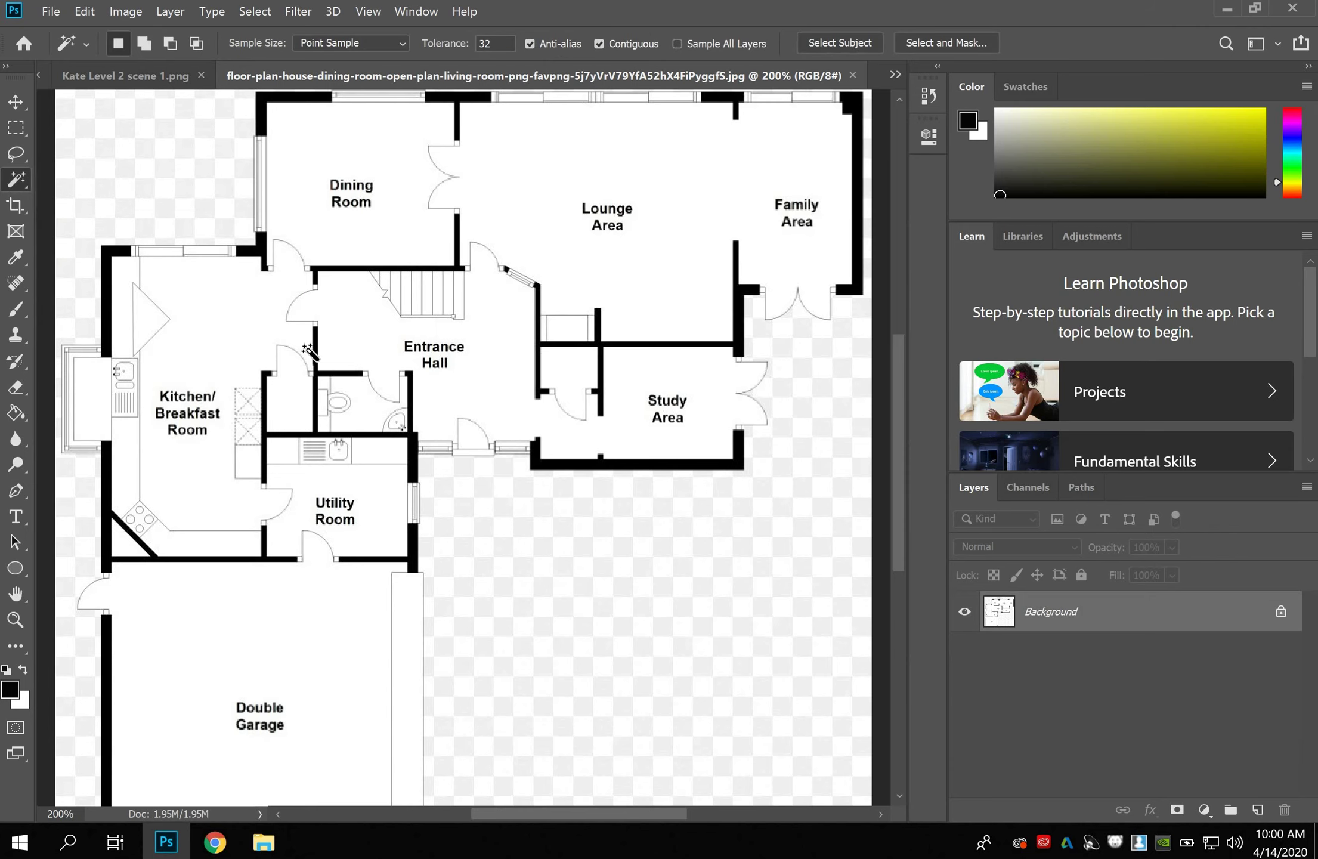
{"action": "key", "text": "ctrl+minus"}
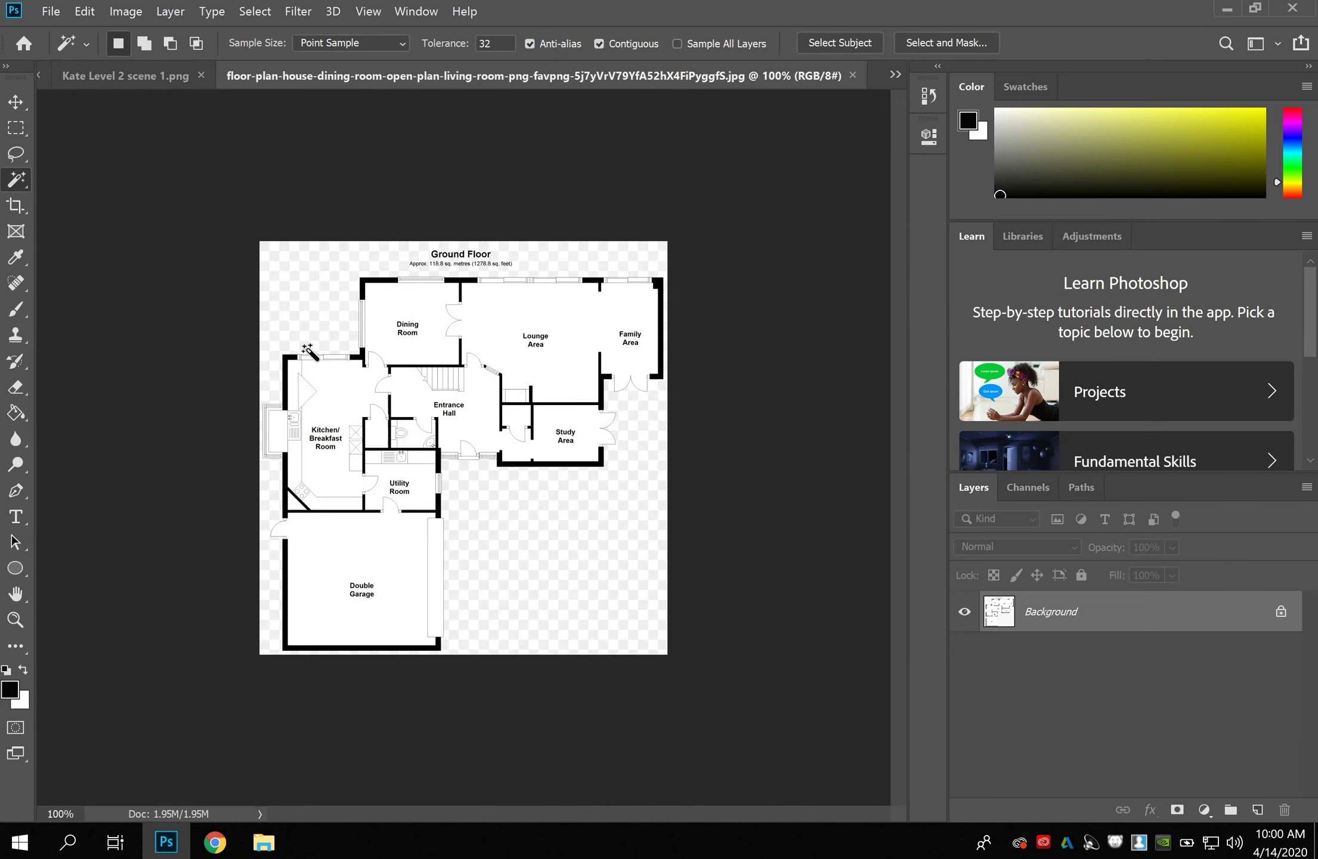
{"action": "left_click", "coordinate": [456, 354]}
{"action": "left_click", "coordinate": [517, 353]}
{"action": "key", "text": "ctrl+d"}
{"action": "left_click", "coordinate": [479, 327]}
{"action": "key", "text": "ctrl+d"}
{"action": "left_click", "coordinate": [339, 551]}
Switch to Quick Selection with a 66 px brush and paint across Entrance Hall and Study Area.
{"action": "right_click", "coordinate": [13, 175]}
{"action": "left_click", "coordinate": [83, 177]}
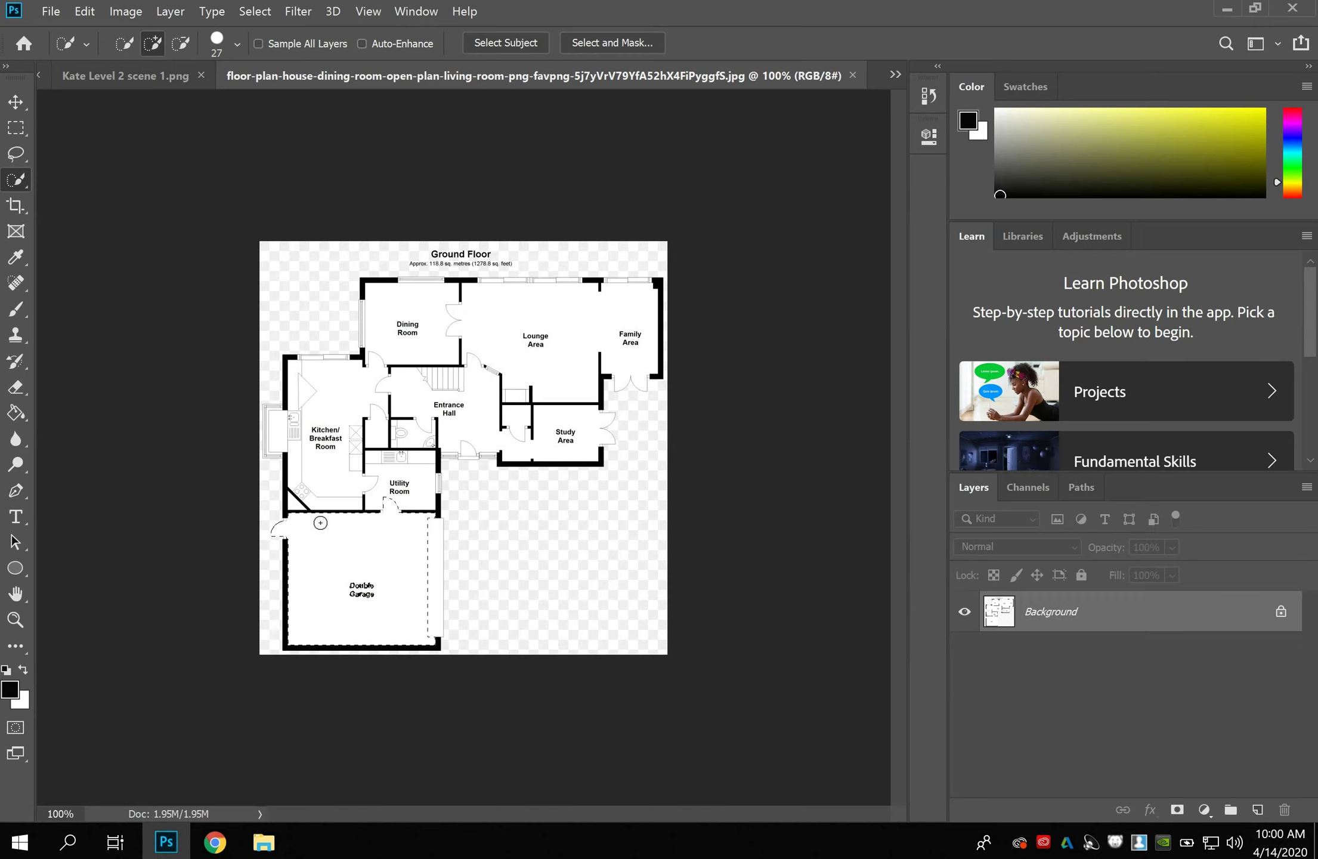
{"action": "left_click", "coordinate": [238, 43]}
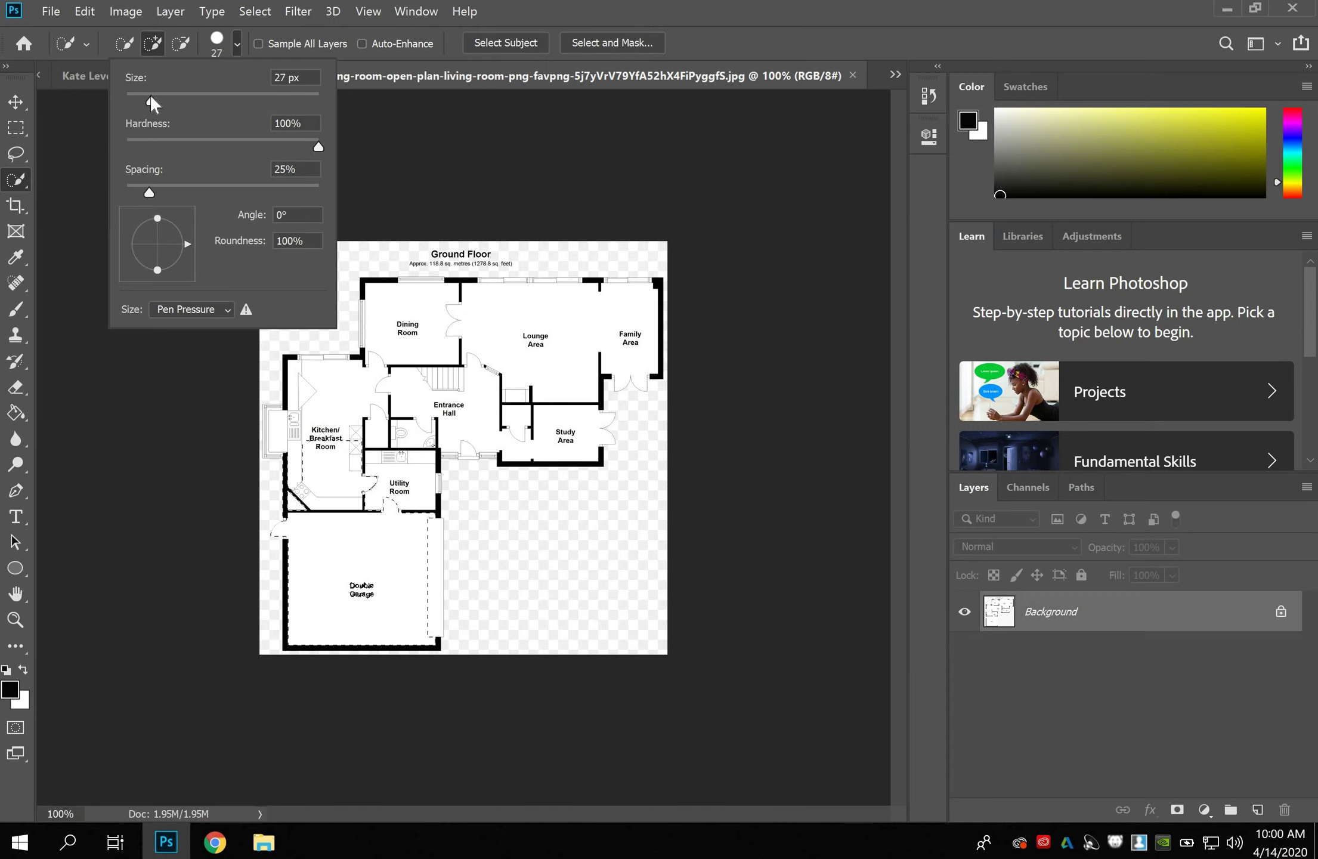
{"action": "left_click_drag", "start_coordinate": [149, 94], "coordinate": [192, 90]}
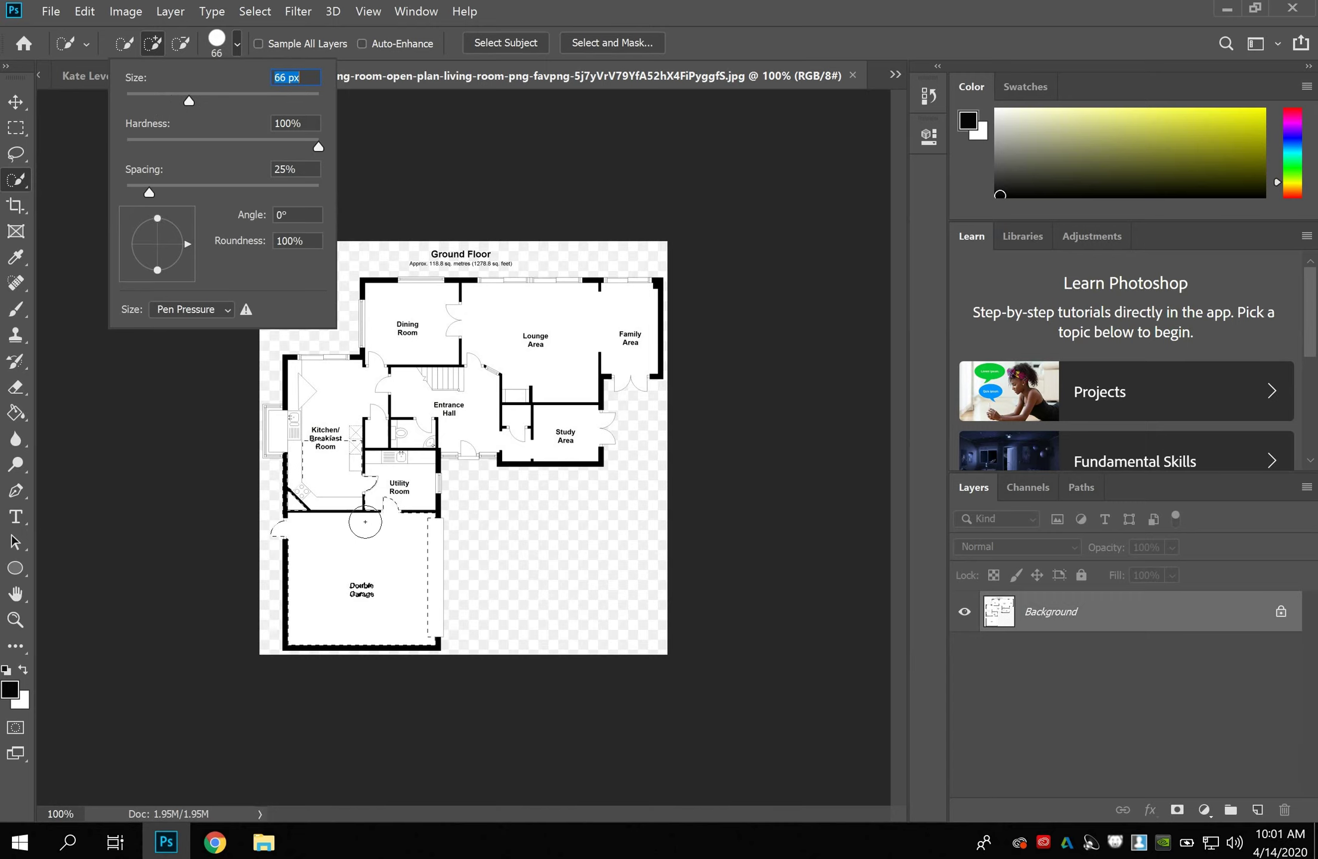
{"action": "left_click", "coordinate": [298, 475]}
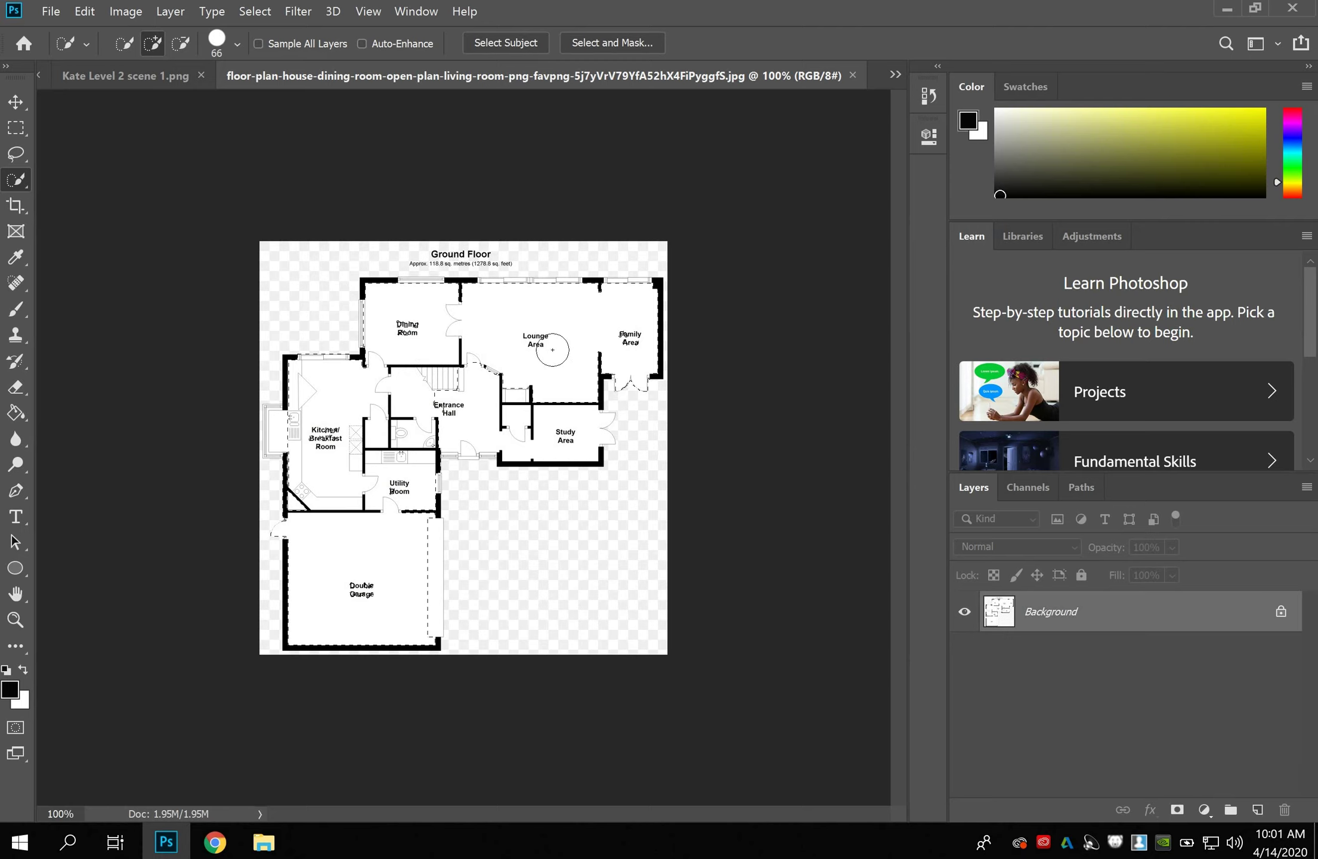
{"action": "left_click_drag", "start_coordinate": [554, 386], "coordinate": [548, 411]}
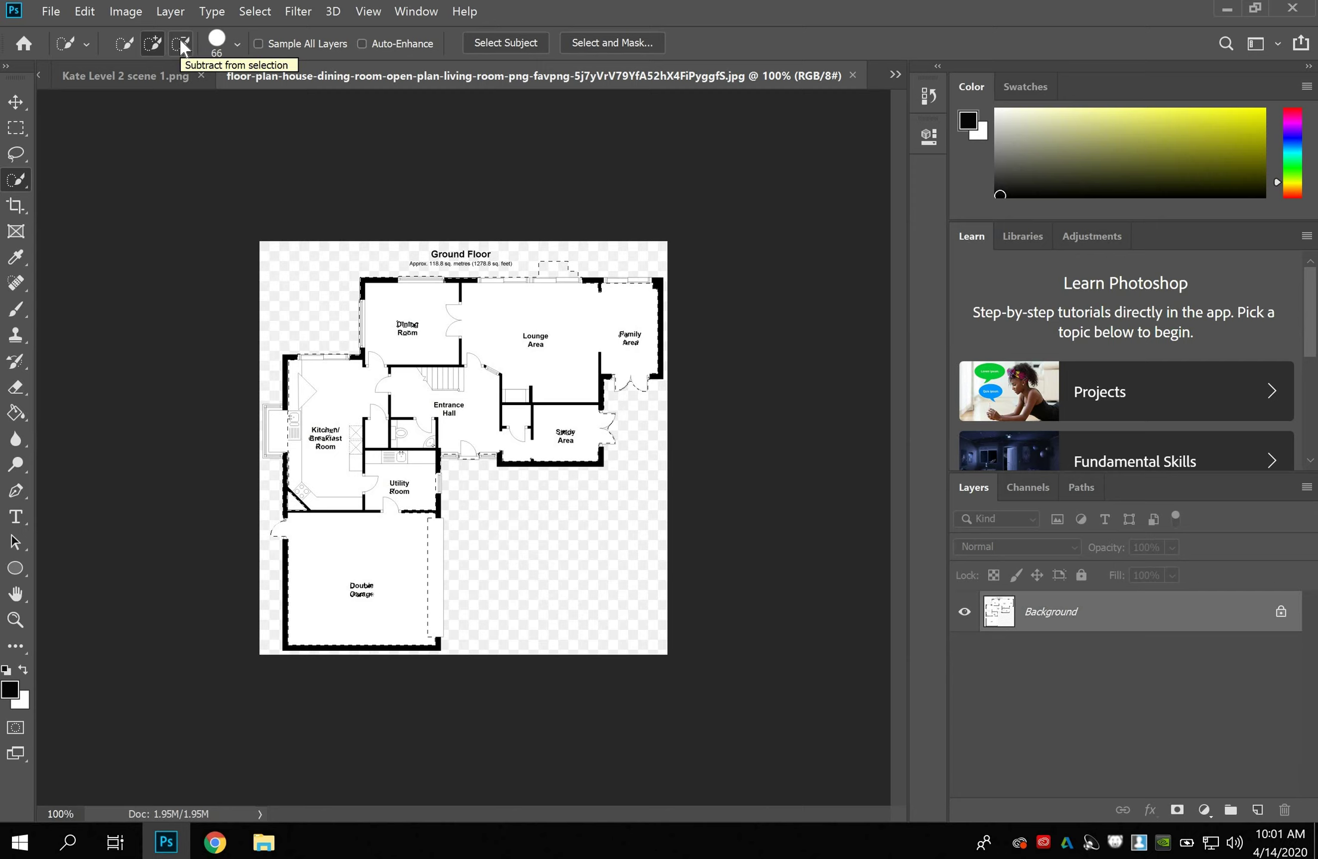
At 200% zoom, add the kitchen window box, Study lower walls and Family Area outer wall.
{"action": "left_click", "coordinate": [180, 39]}
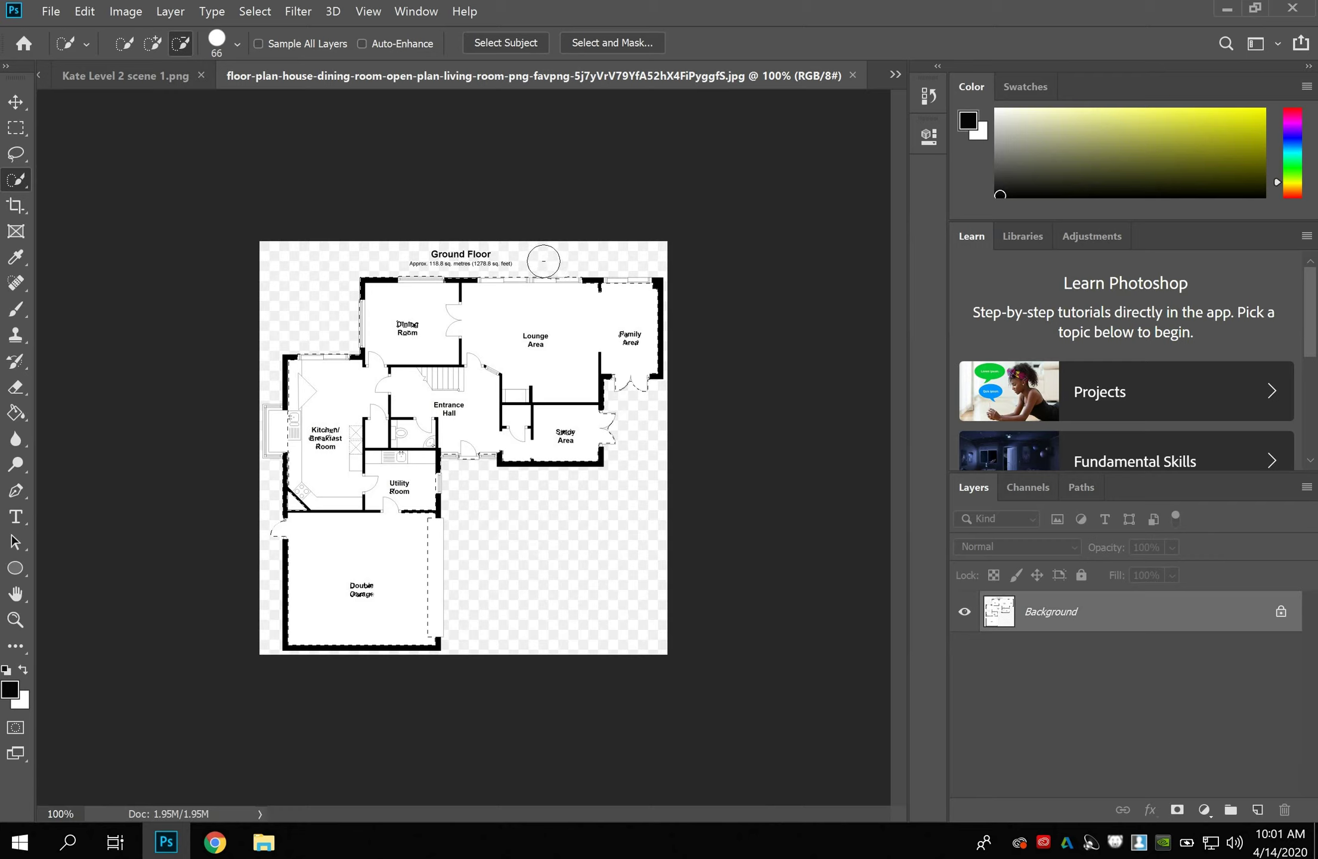
{"action": "left_click", "coordinate": [152, 42]}
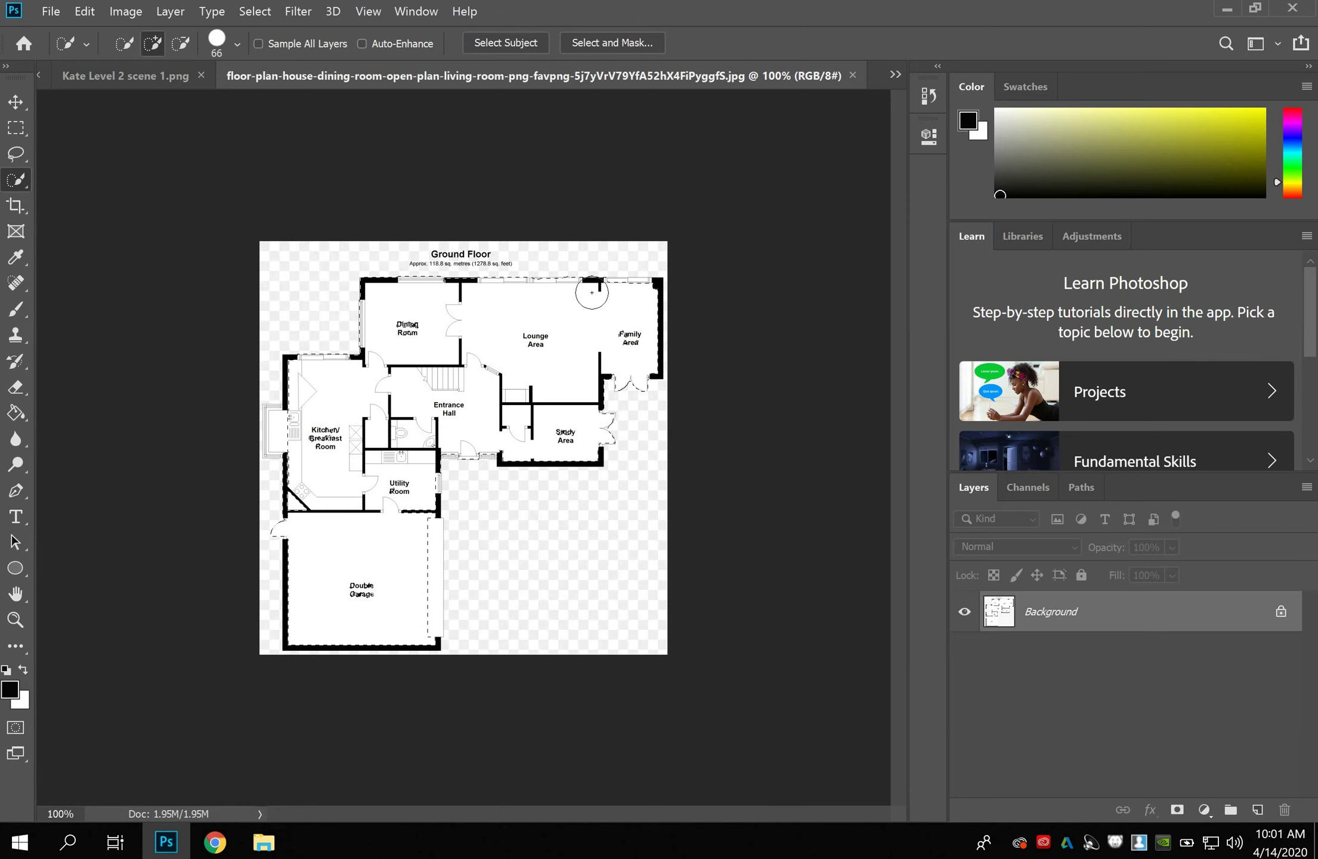
{"action": "key", "text": "ctrl+plus"}
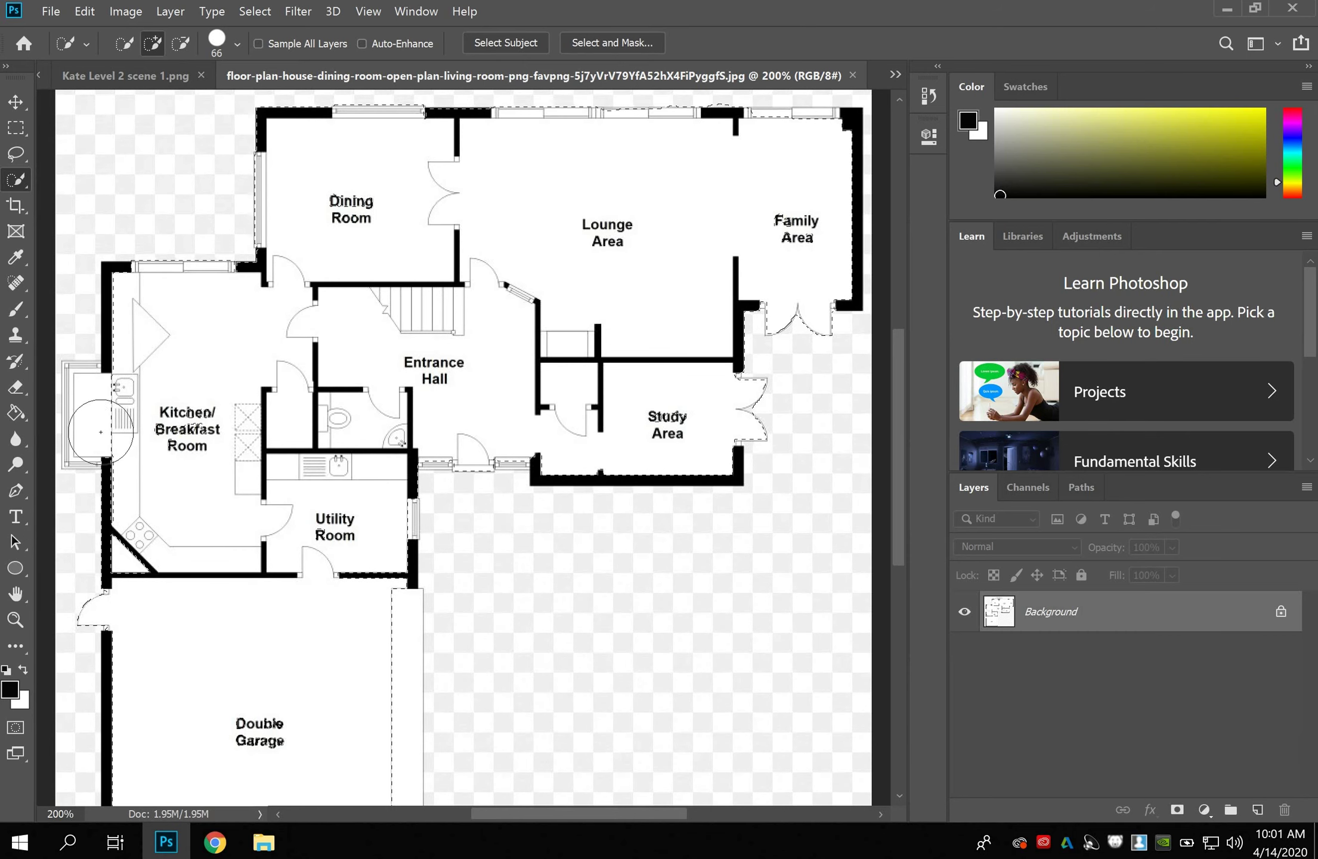
{"action": "left_click", "coordinate": [101, 432]}
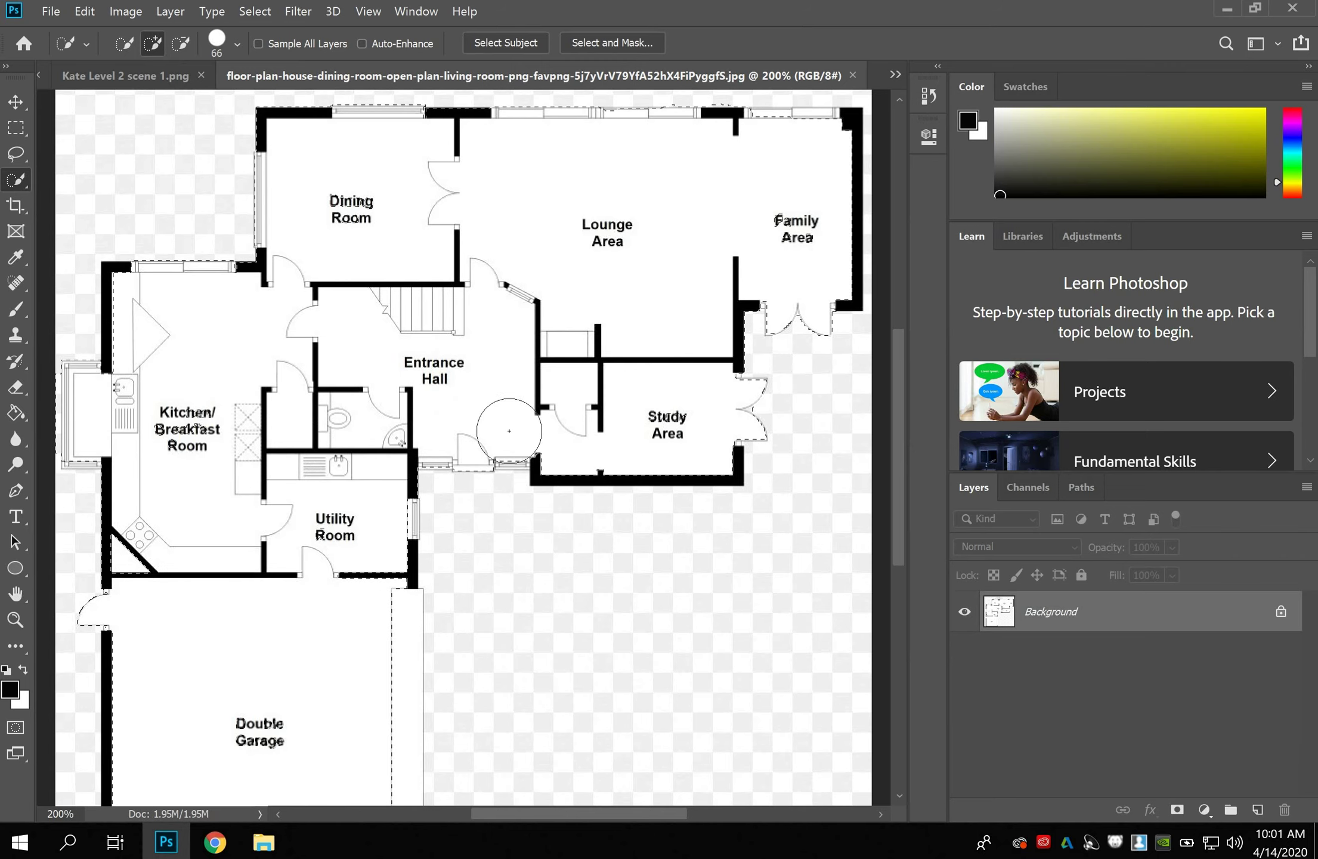
{"action": "left_click", "coordinate": [508, 436]}
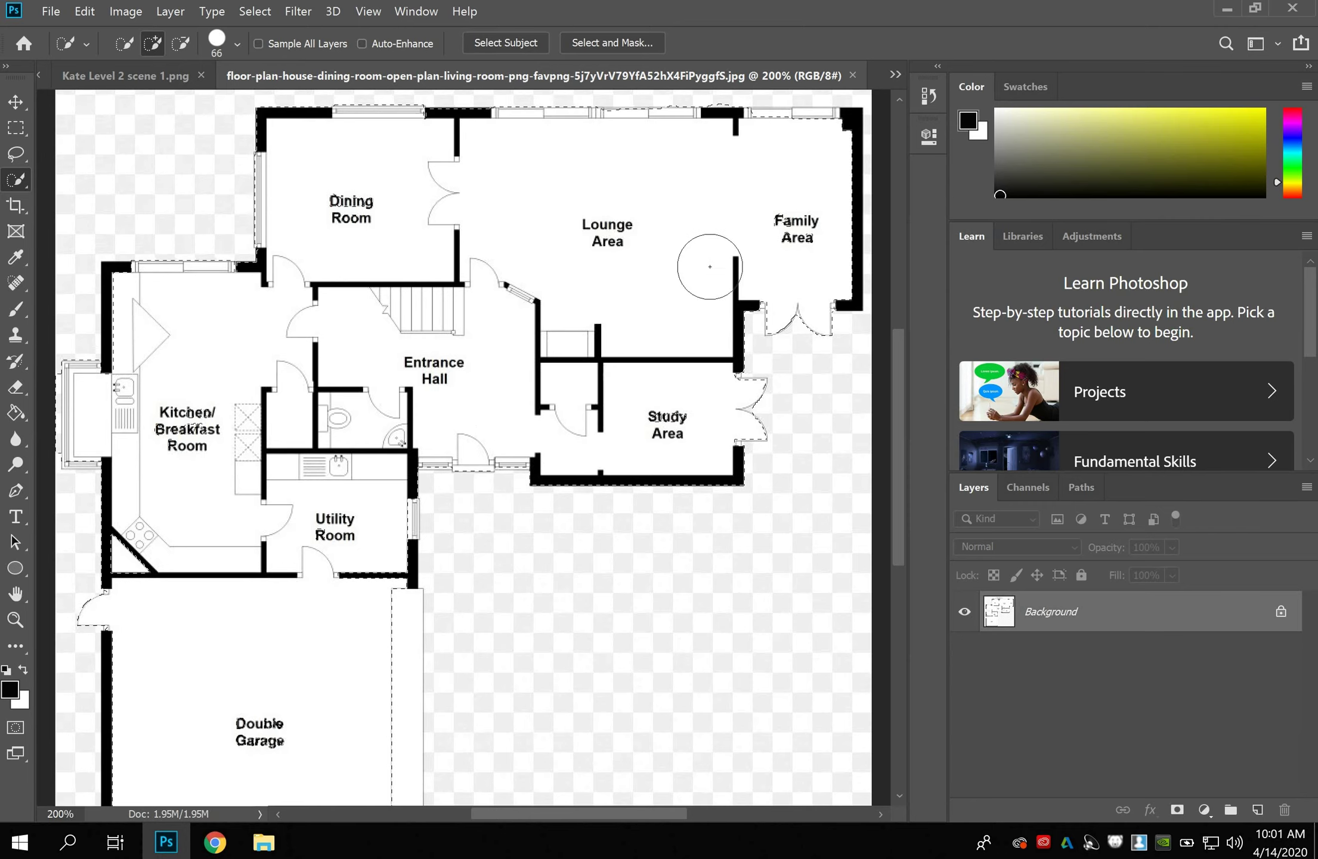
{"action": "left_click", "coordinate": [857, 135]}
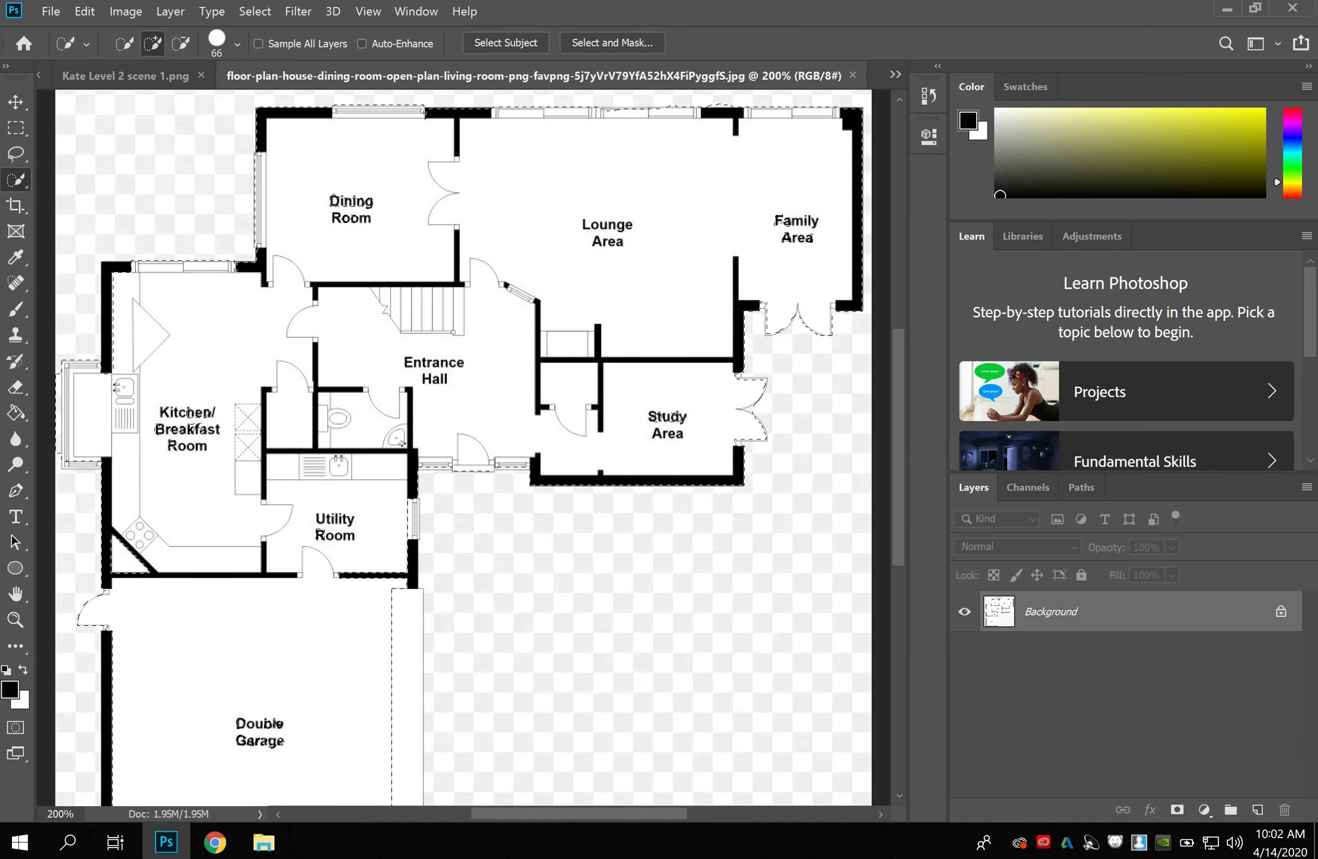
{"action": "scroll", "coordinate": [299, 477], "scroll_direction": "down", "scroll_amount": 1}
{"action": "scroll", "coordinate": [300, 478], "scroll_direction": "down", "scroll_amount": 5}
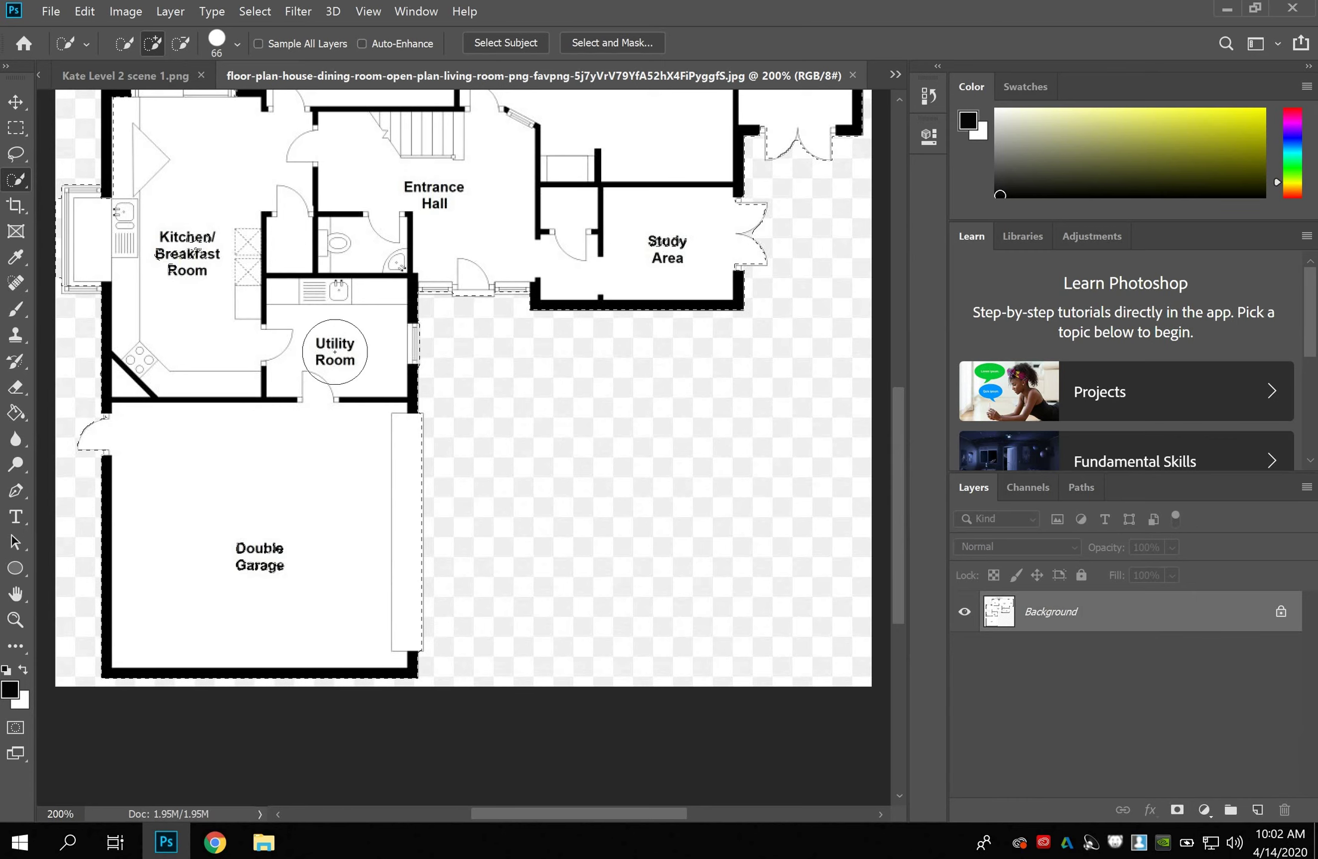
{"action": "scroll", "coordinate": [261, 362], "scroll_direction": "up", "scroll_amount": 5}
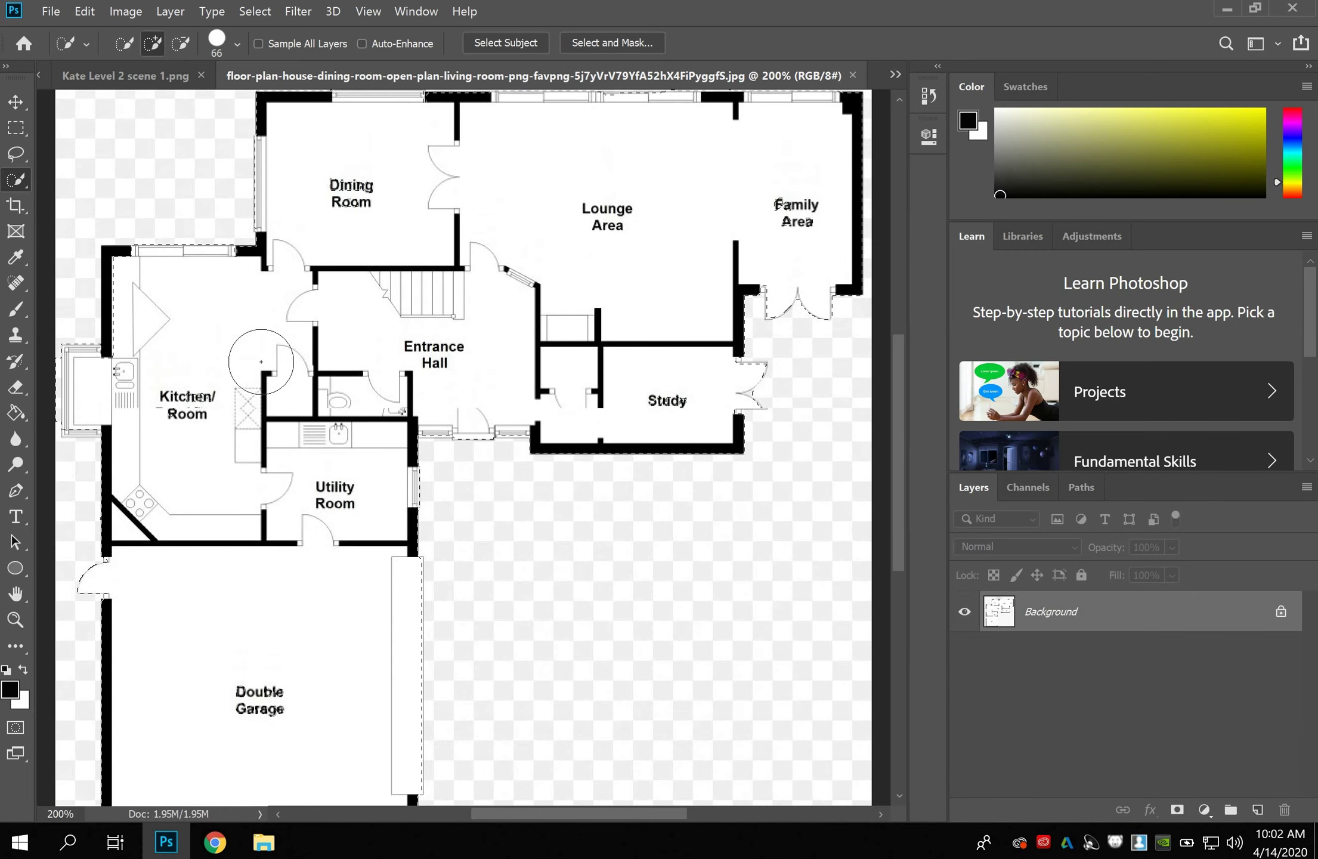
{"action": "scroll", "coordinate": [261, 362], "scroll_direction": "up", "scroll_amount": 3}
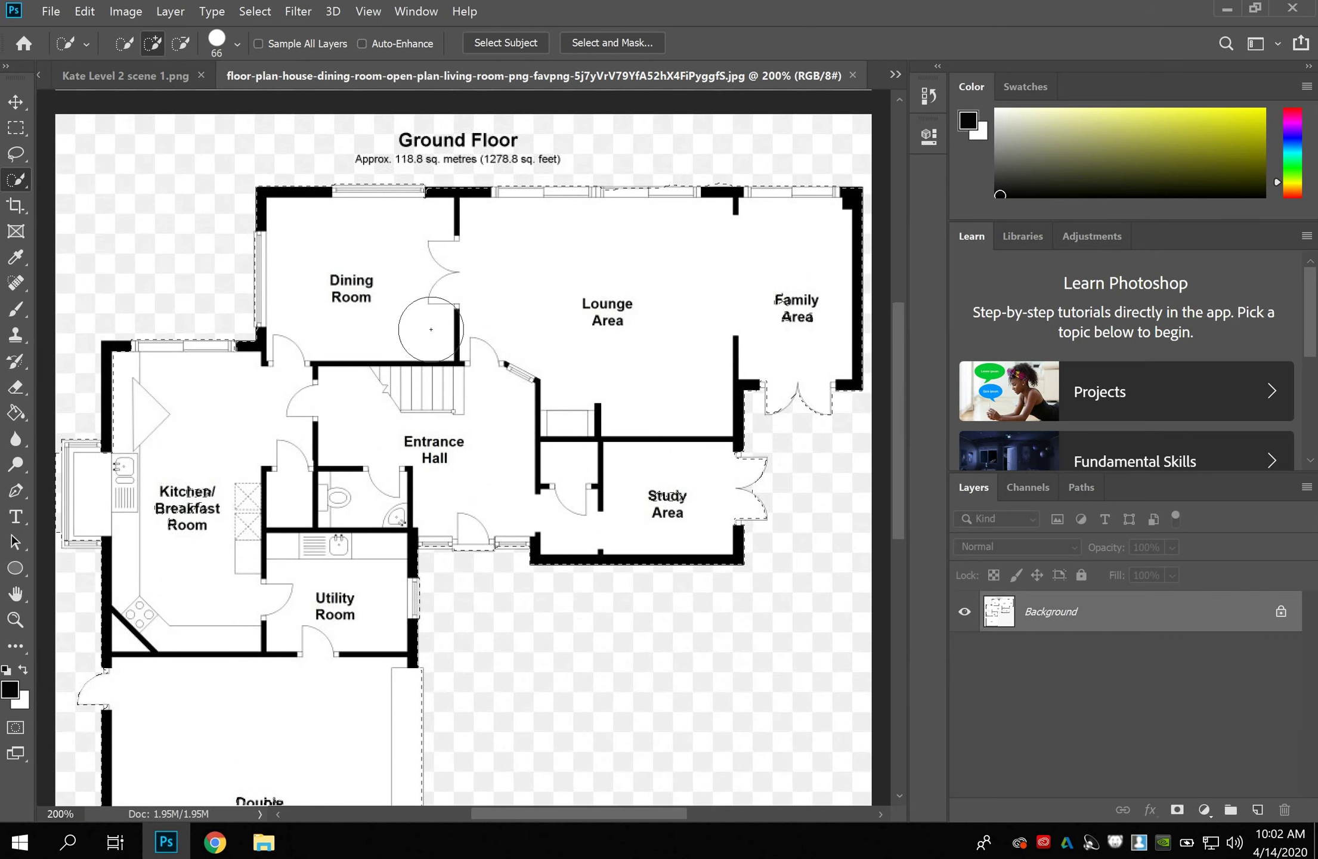
Set Quick Selection to Subtract mode with a 7 px brush and zoom out to the whole plan.
{"action": "left_click", "coordinate": [182, 47]}
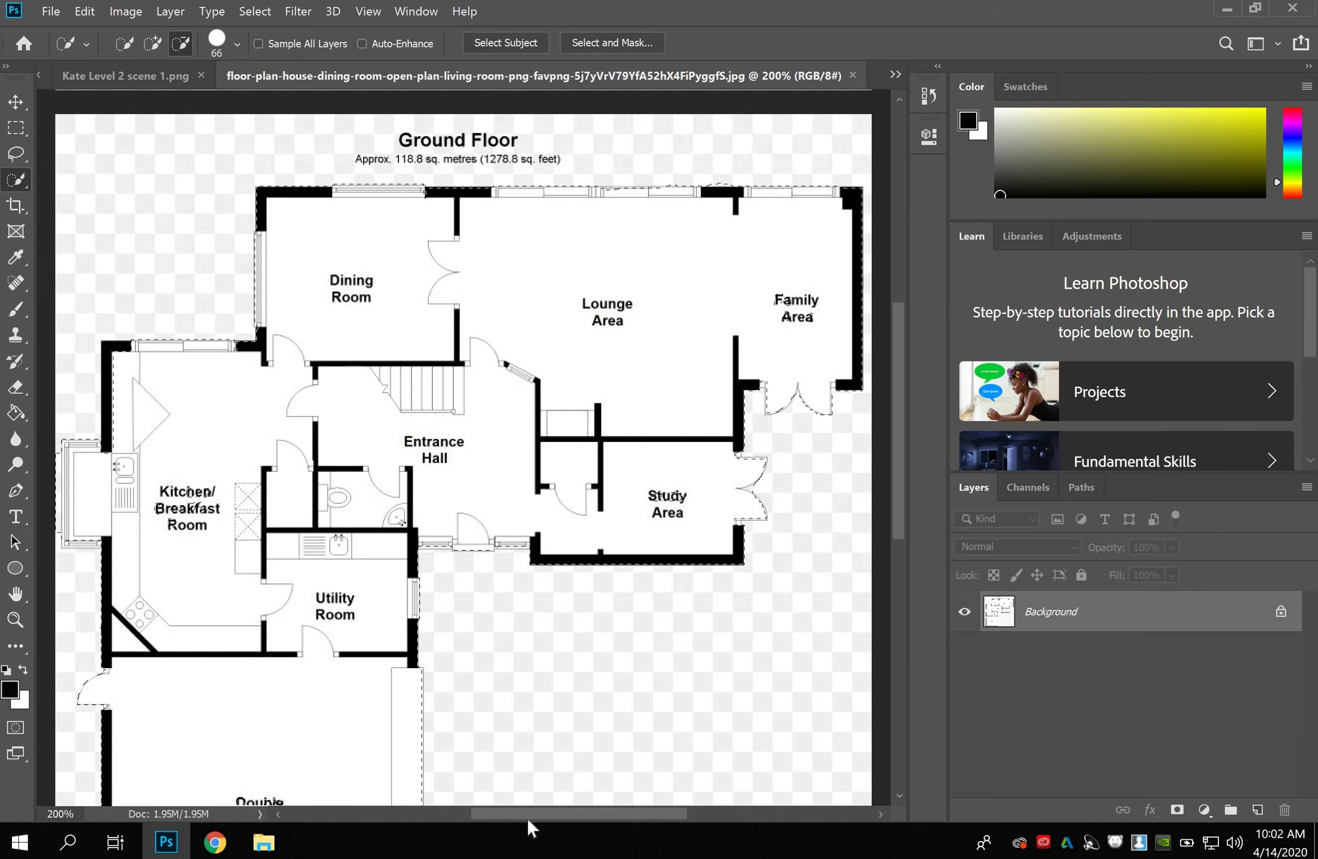
{"action": "left_click_drag", "start_coordinate": [524, 818], "coordinate": [501, 817]}
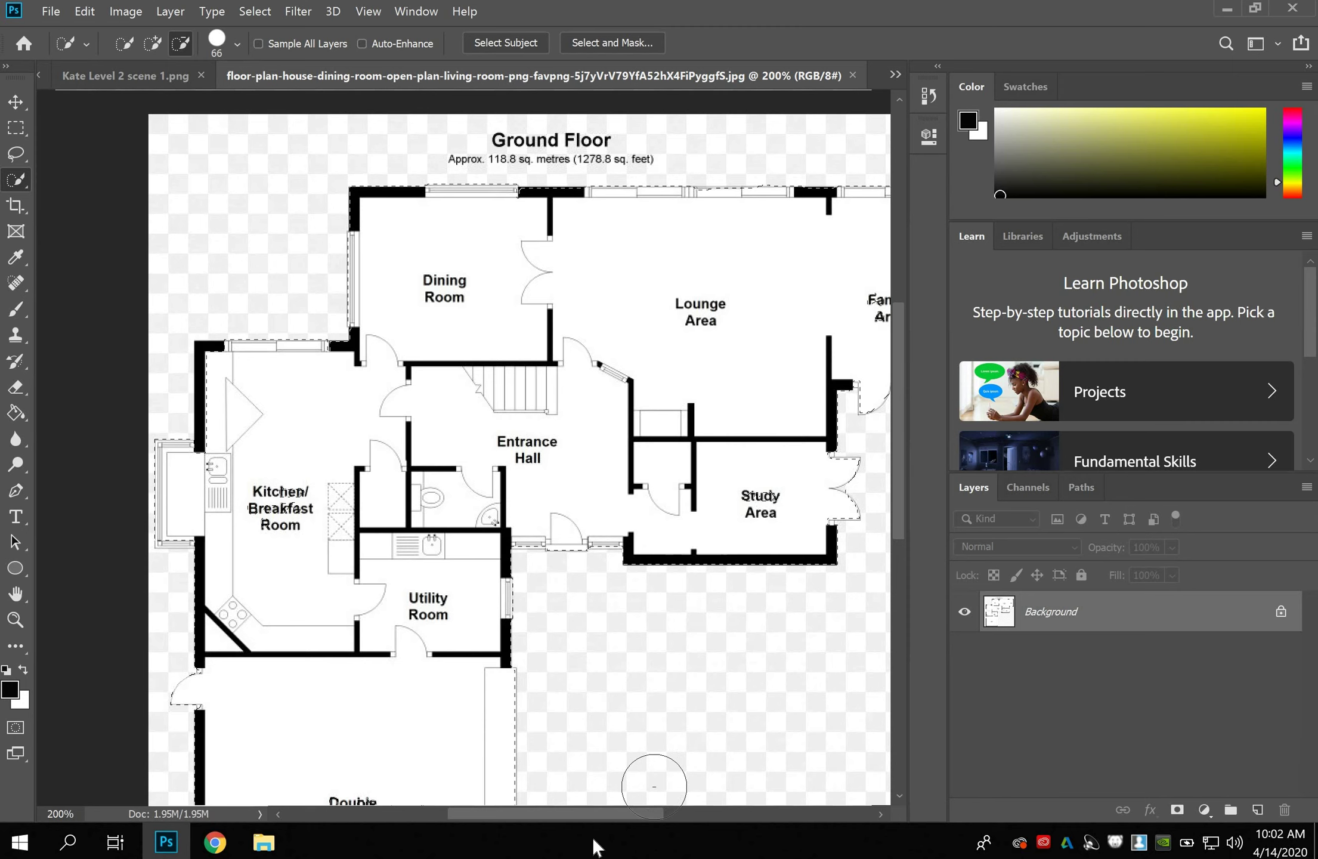
{"action": "left_click_drag", "start_coordinate": [578, 815], "coordinate": [633, 815]}
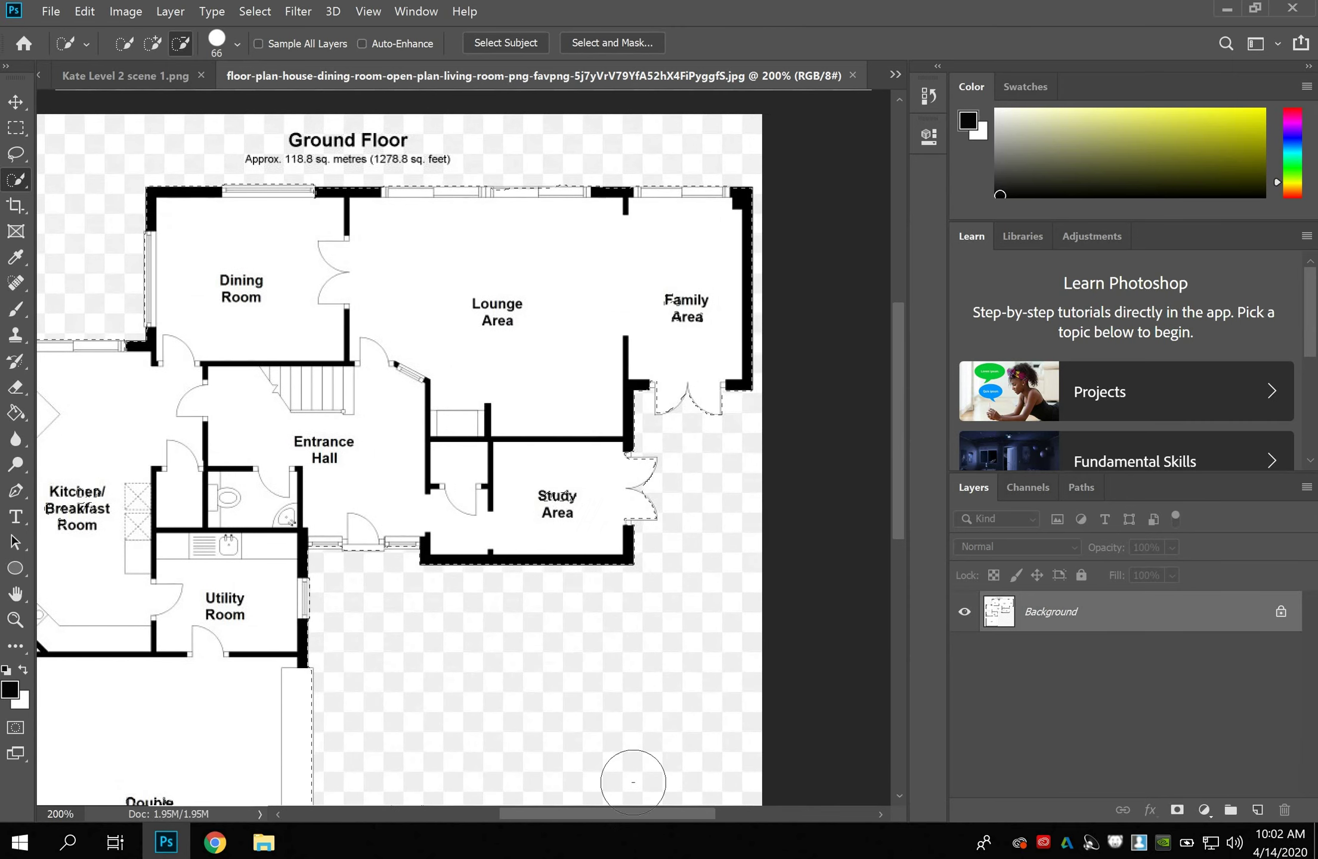
{"action": "left_click", "coordinate": [237, 45]}
{"action": "left_click_drag", "start_coordinate": [178, 93], "coordinate": [132, 91]}
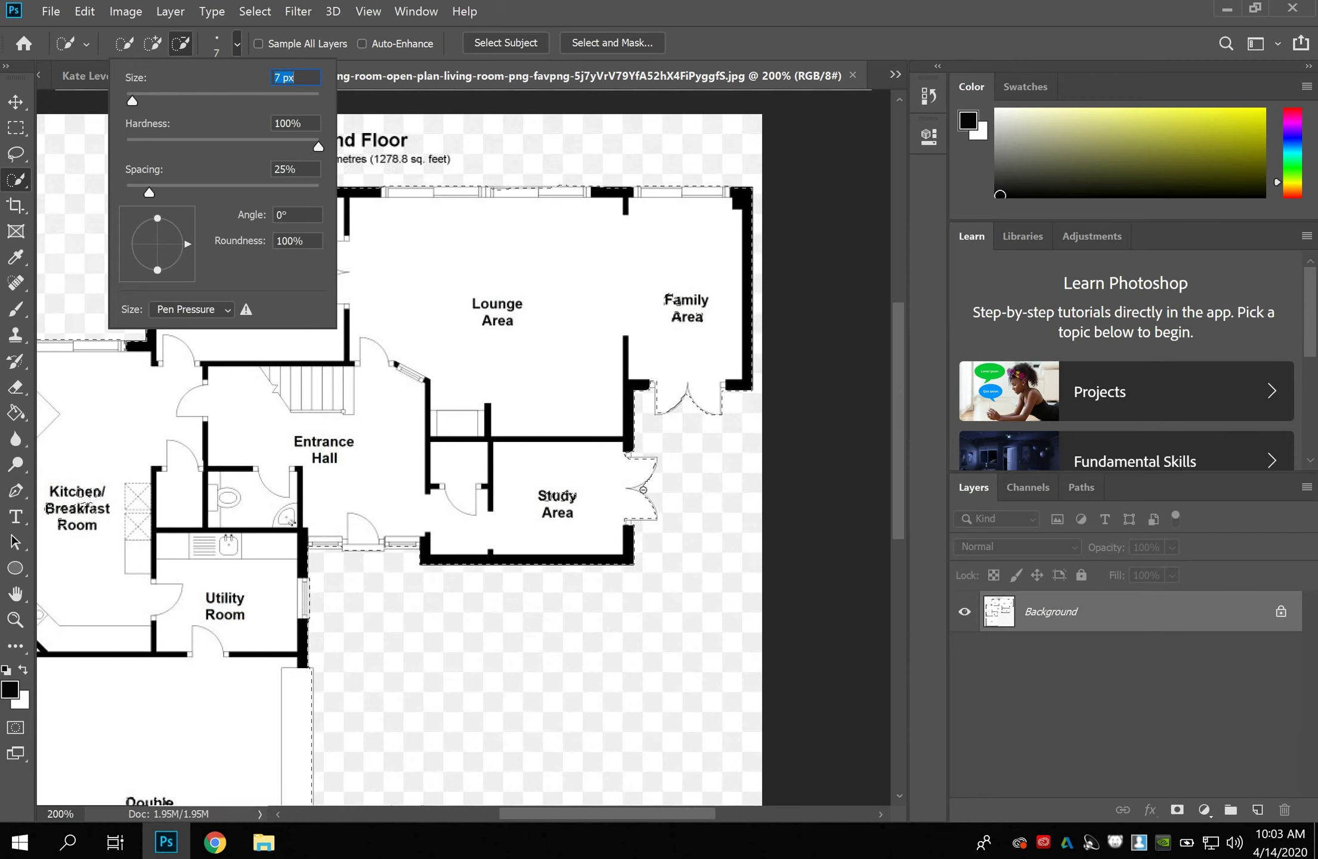
{"action": "left_click", "coordinate": [643, 490]}
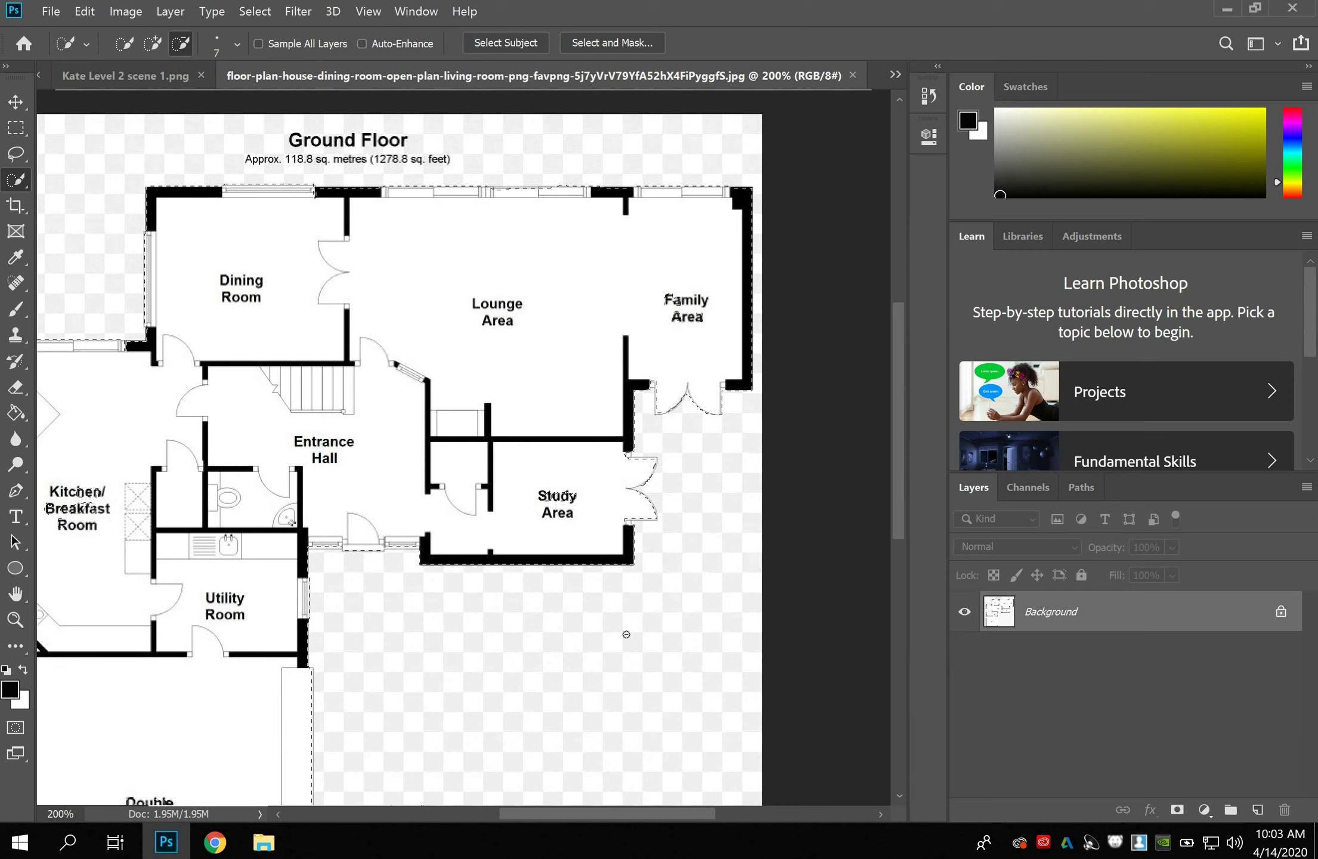
{"action": "key", "text": "ctrl+minus"}
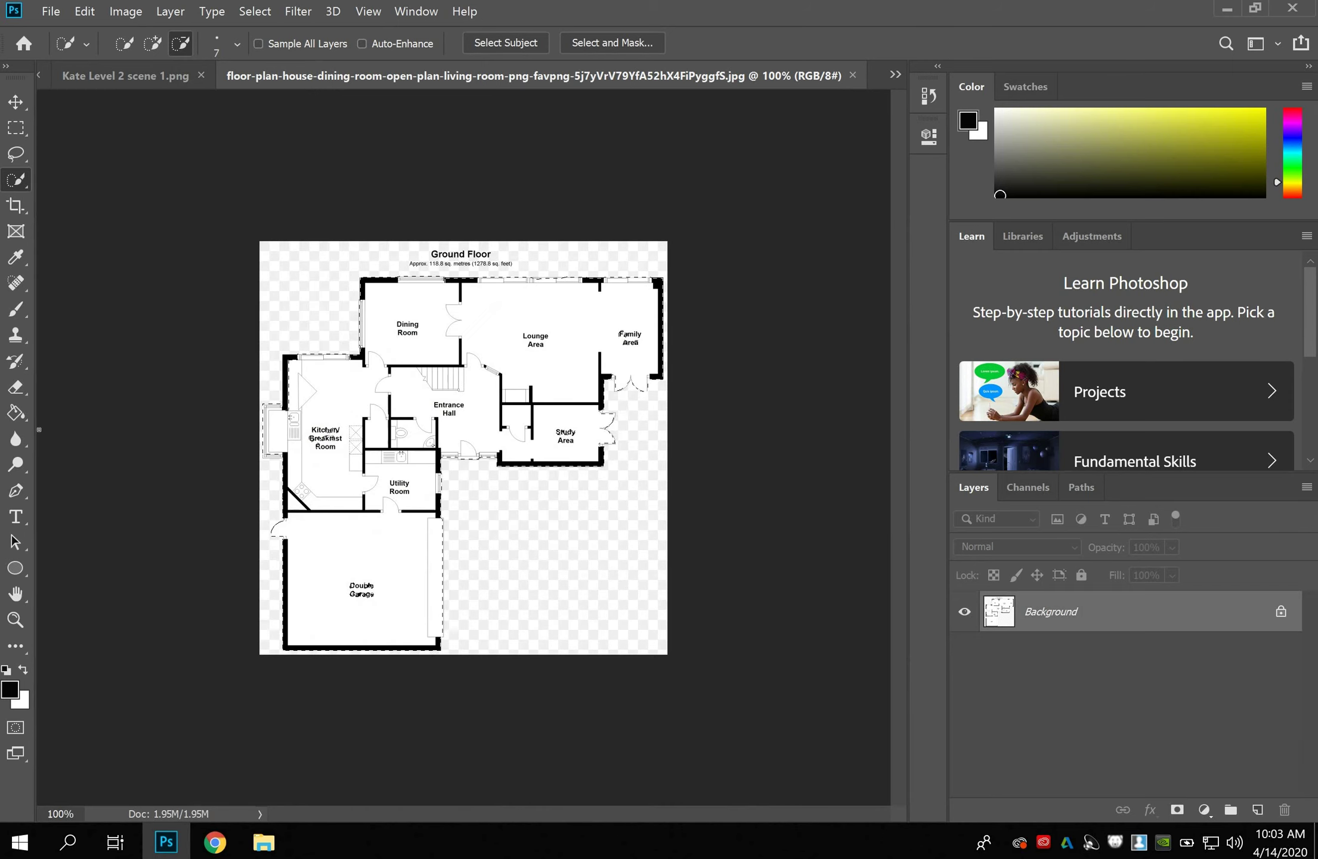
Copy the selected floor plan, paste it into the scene 1 render, and drag it up-left.
{"action": "left_click", "coordinate": [16, 101]}
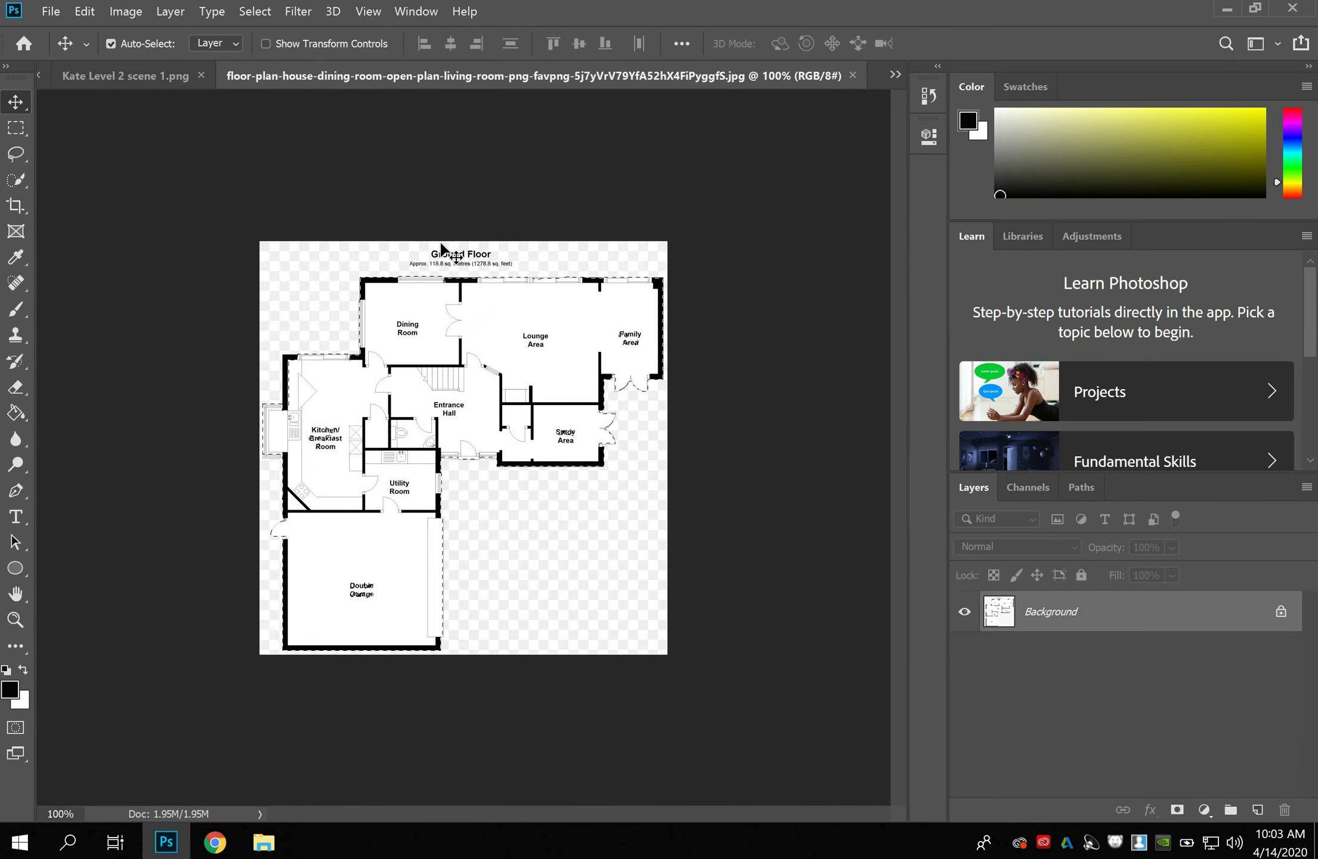
{"action": "key", "text": "ctrl"}
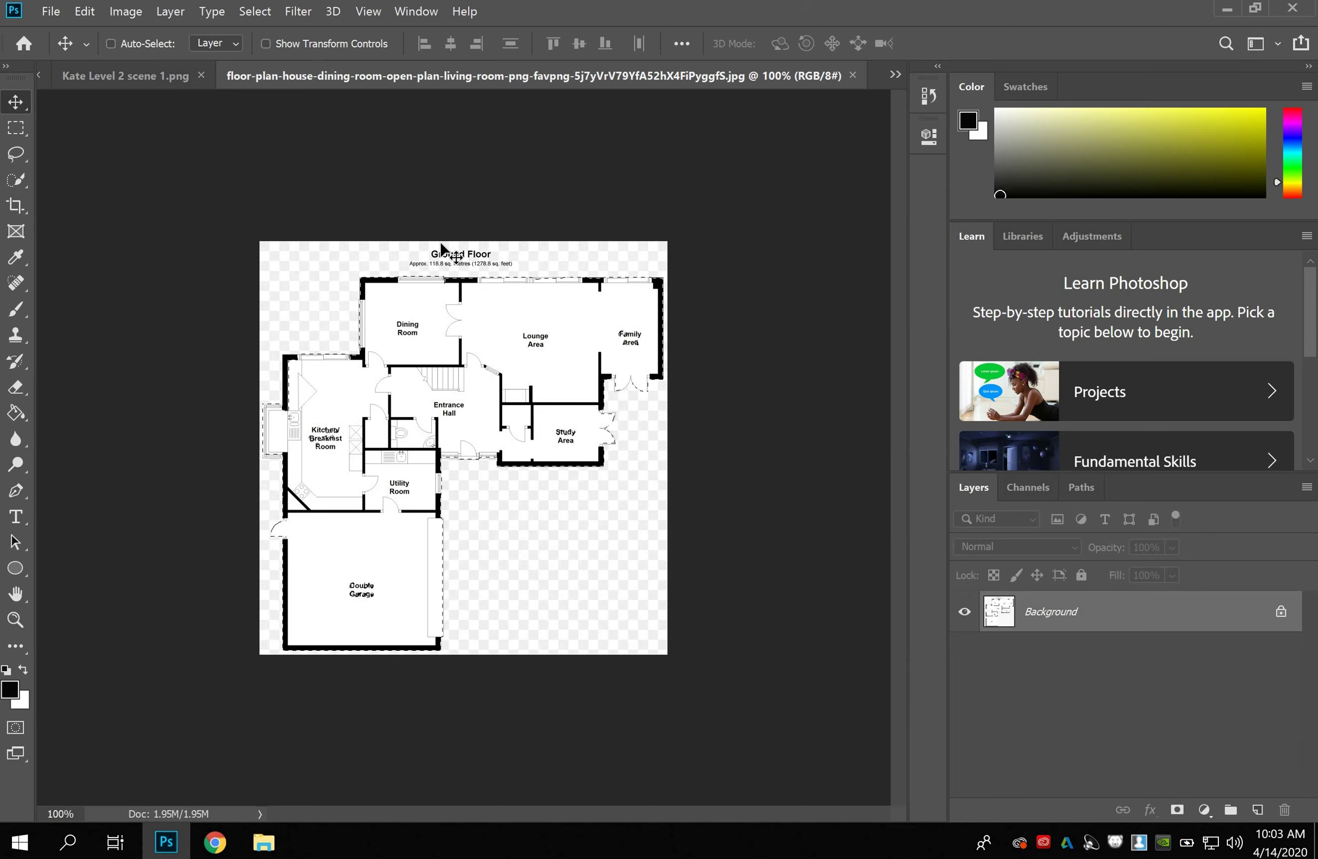
{"action": "left_click", "coordinate": [131, 77]}
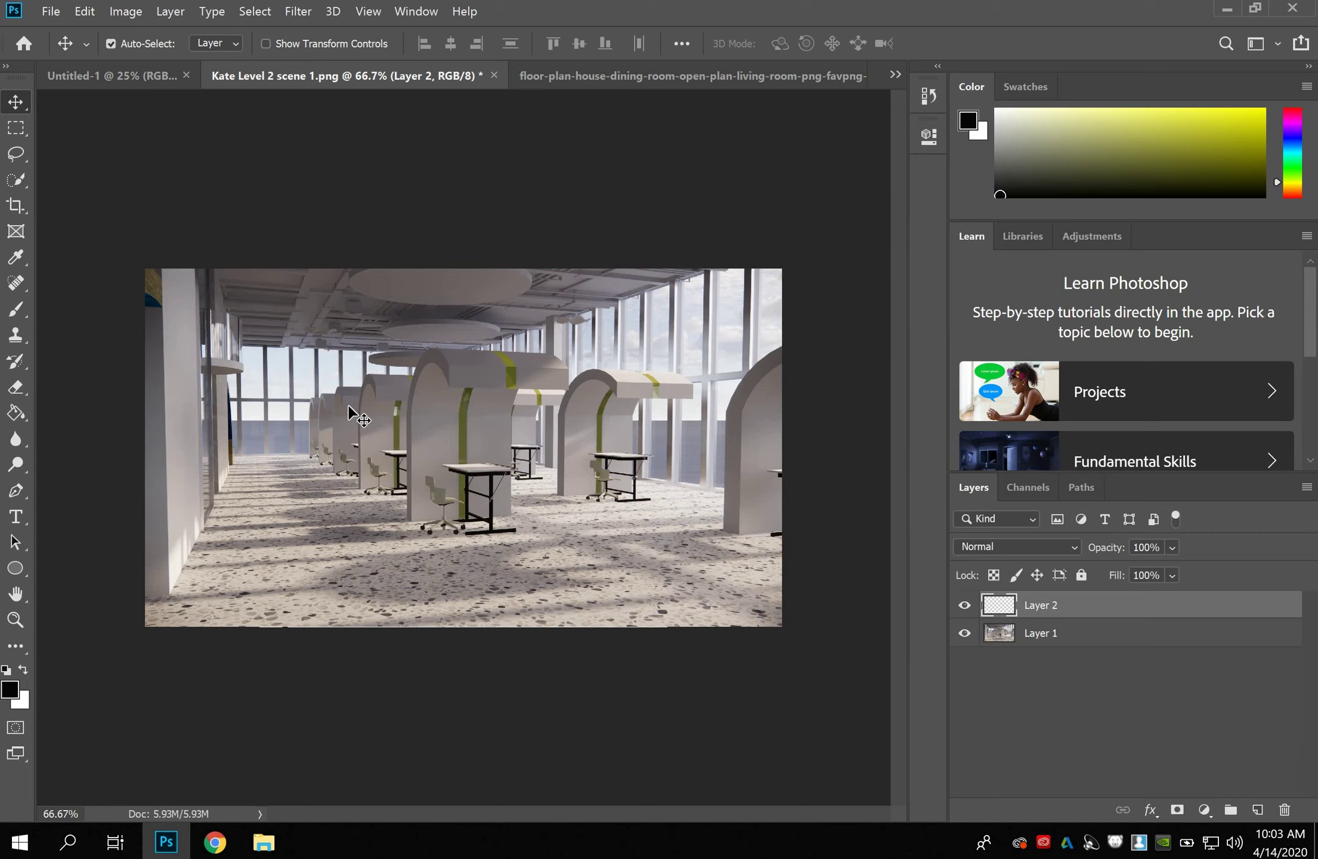
{"action": "key", "text": "ctrl+z"}
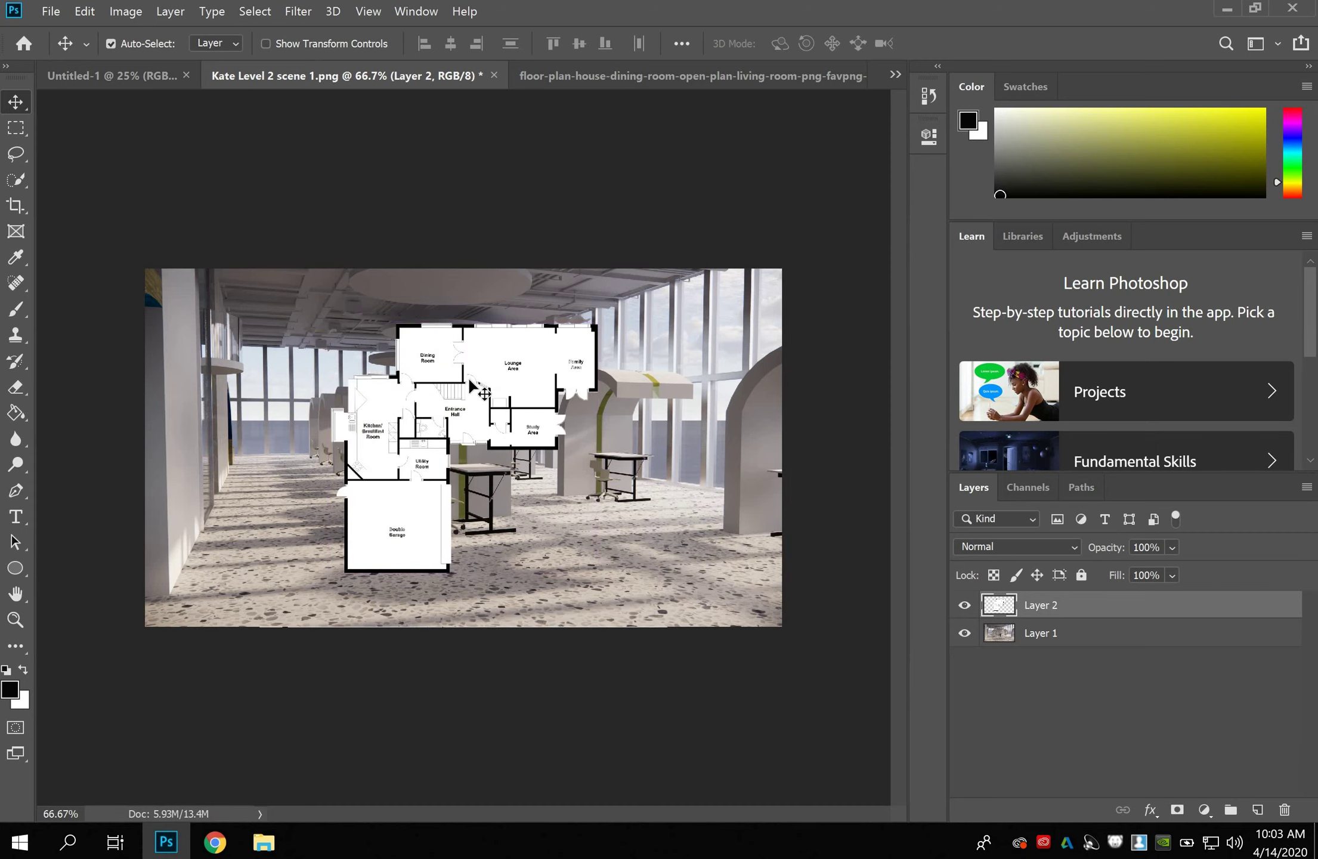
{"action": "left_click_drag", "start_coordinate": [468, 375], "coordinate": [306, 364]}
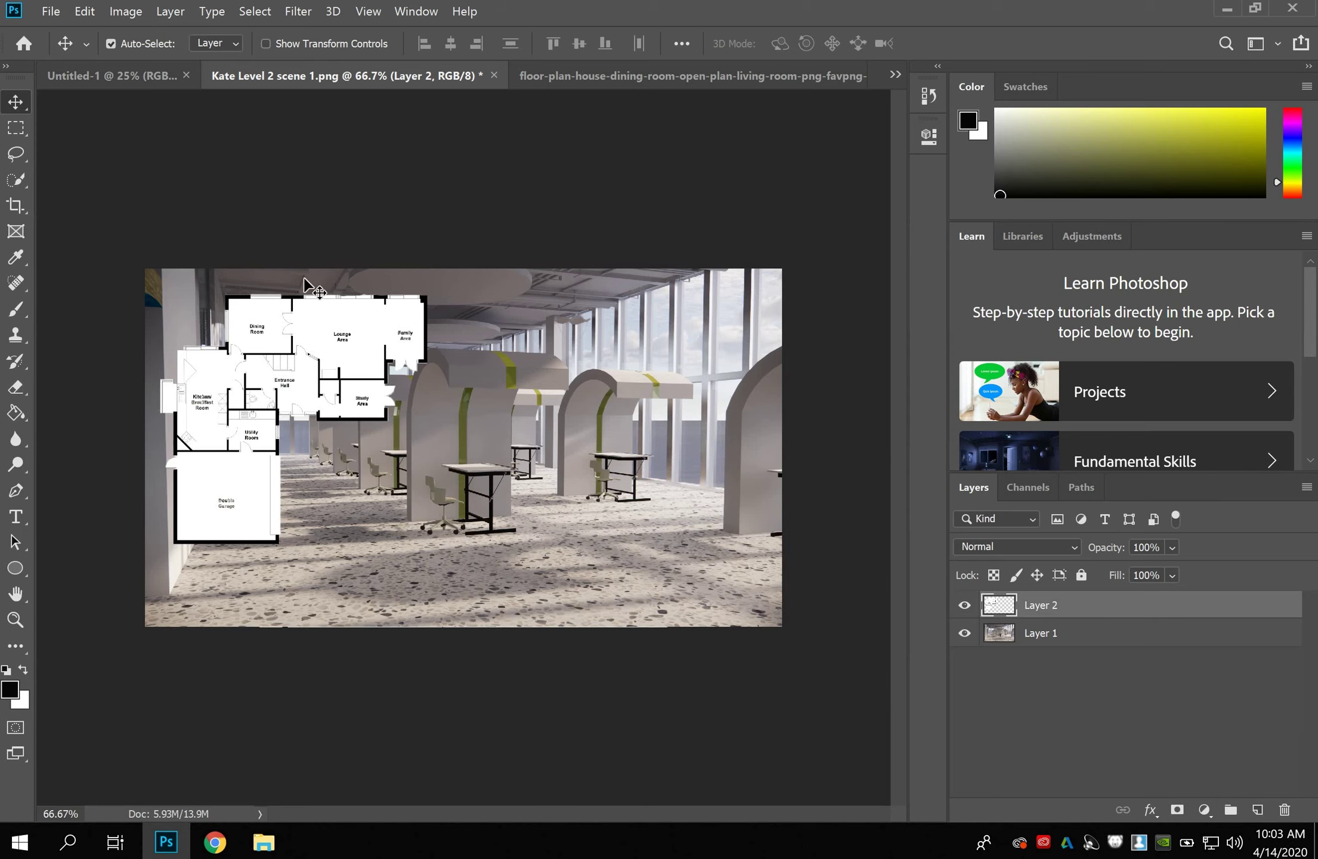
Scale the floor plan to about 69.64% and move it into the render's upper-left corner.
{"action": "left_click", "coordinate": [84, 12]}
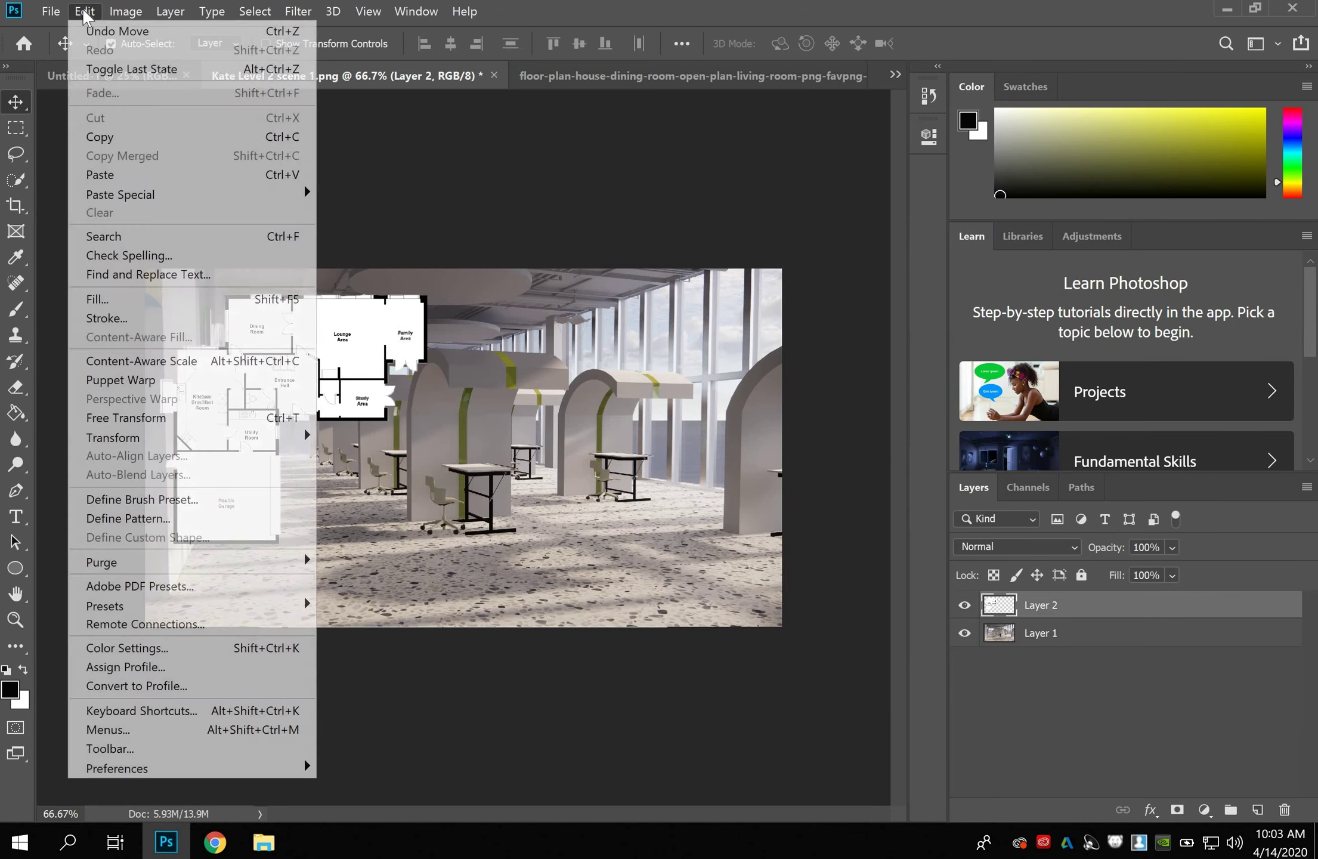
{"action": "mouse_move", "coordinate": [225, 445]}
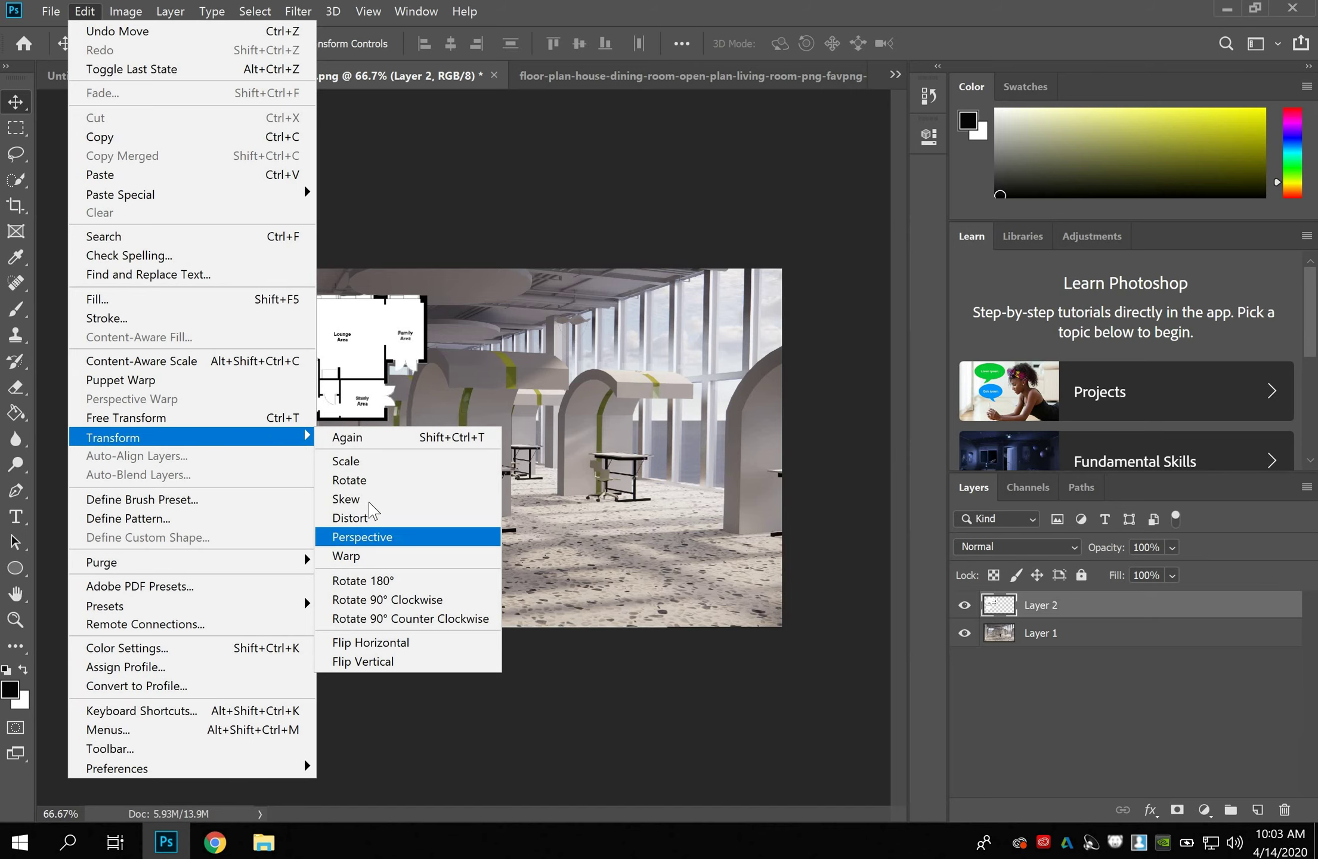
{"action": "left_click", "coordinate": [361, 461]}
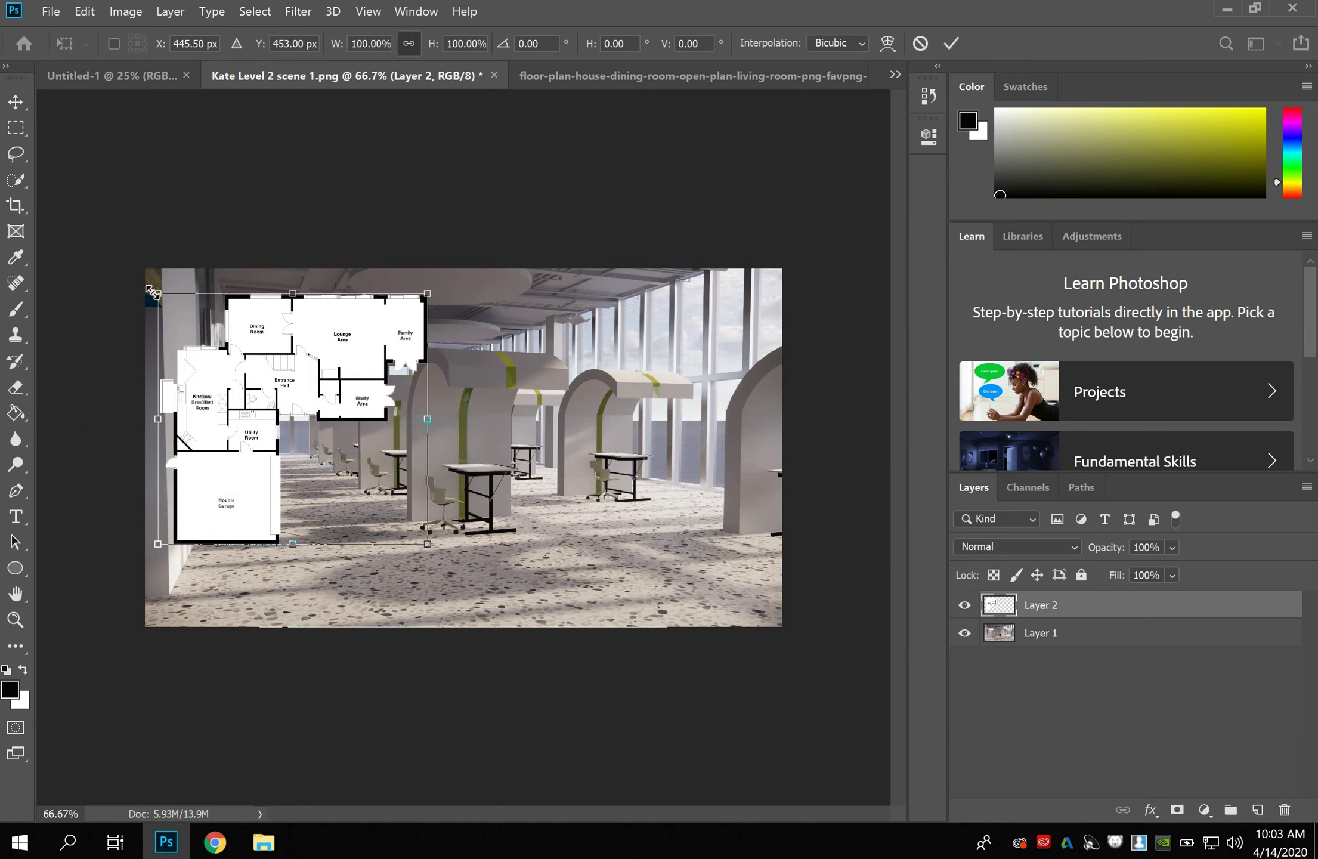
{"action": "left_click_drag", "start_coordinate": [187, 319], "coordinate": [272, 330]}
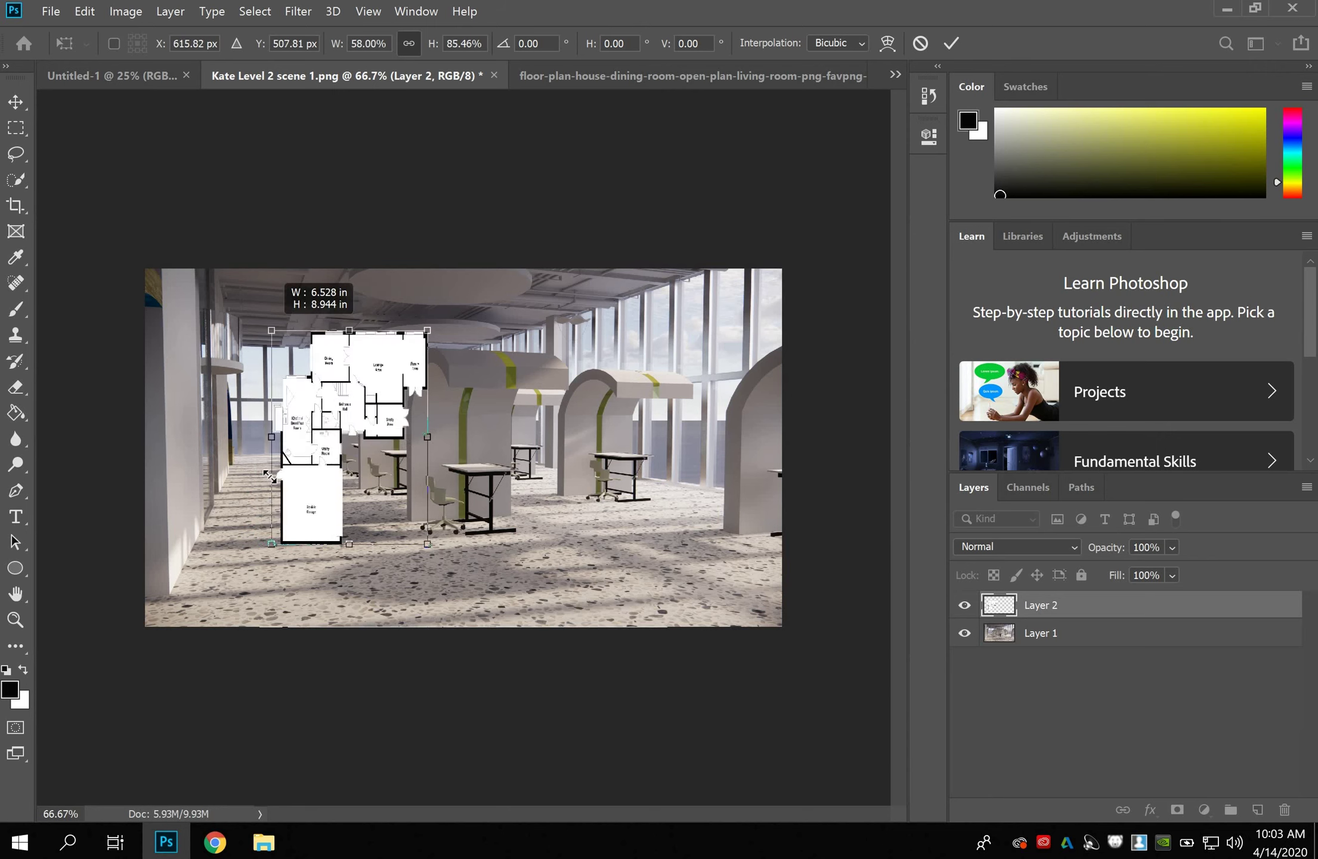
{"action": "left_click_drag", "start_coordinate": [269, 477], "coordinate": [255, 386]}
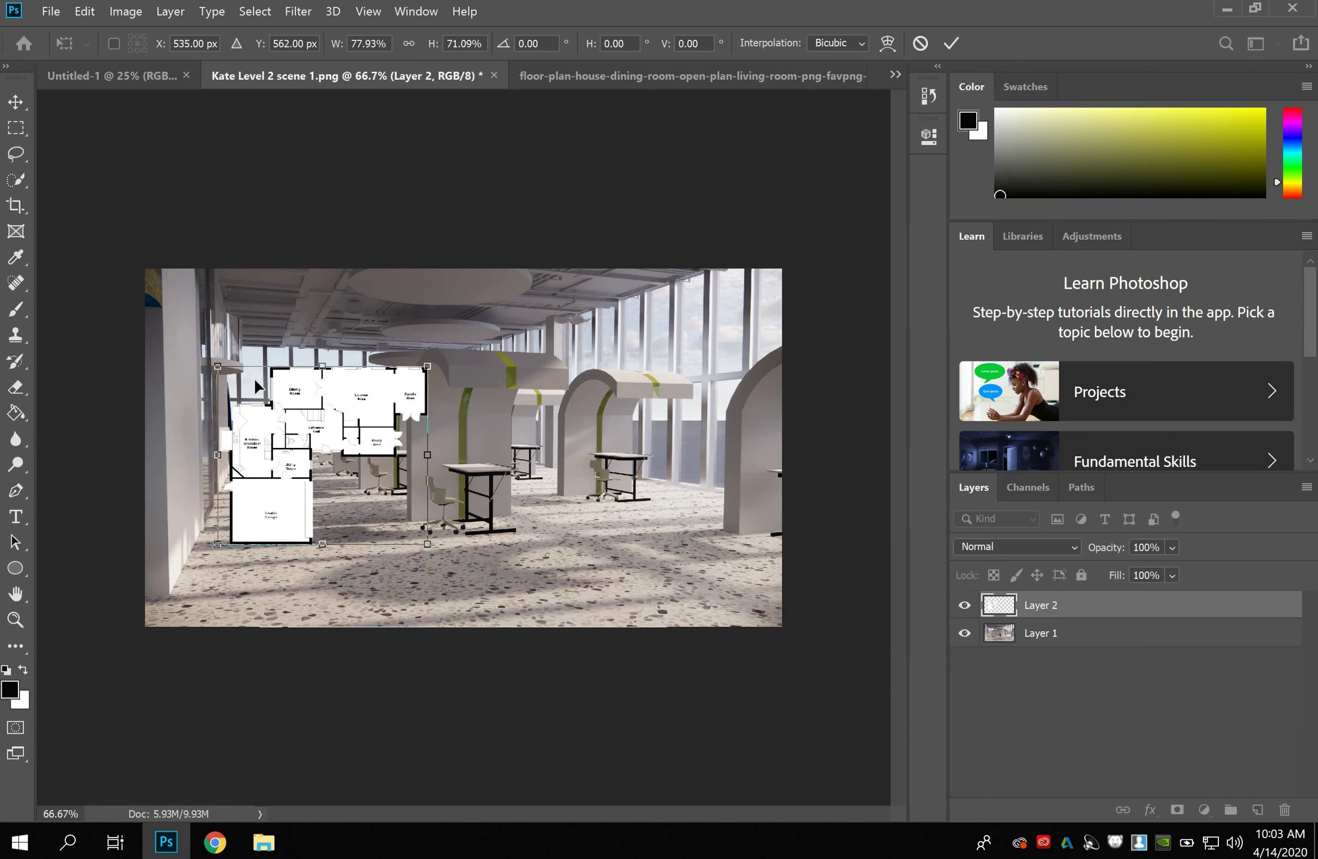
{"action": "key", "text": "ctrl+z"}
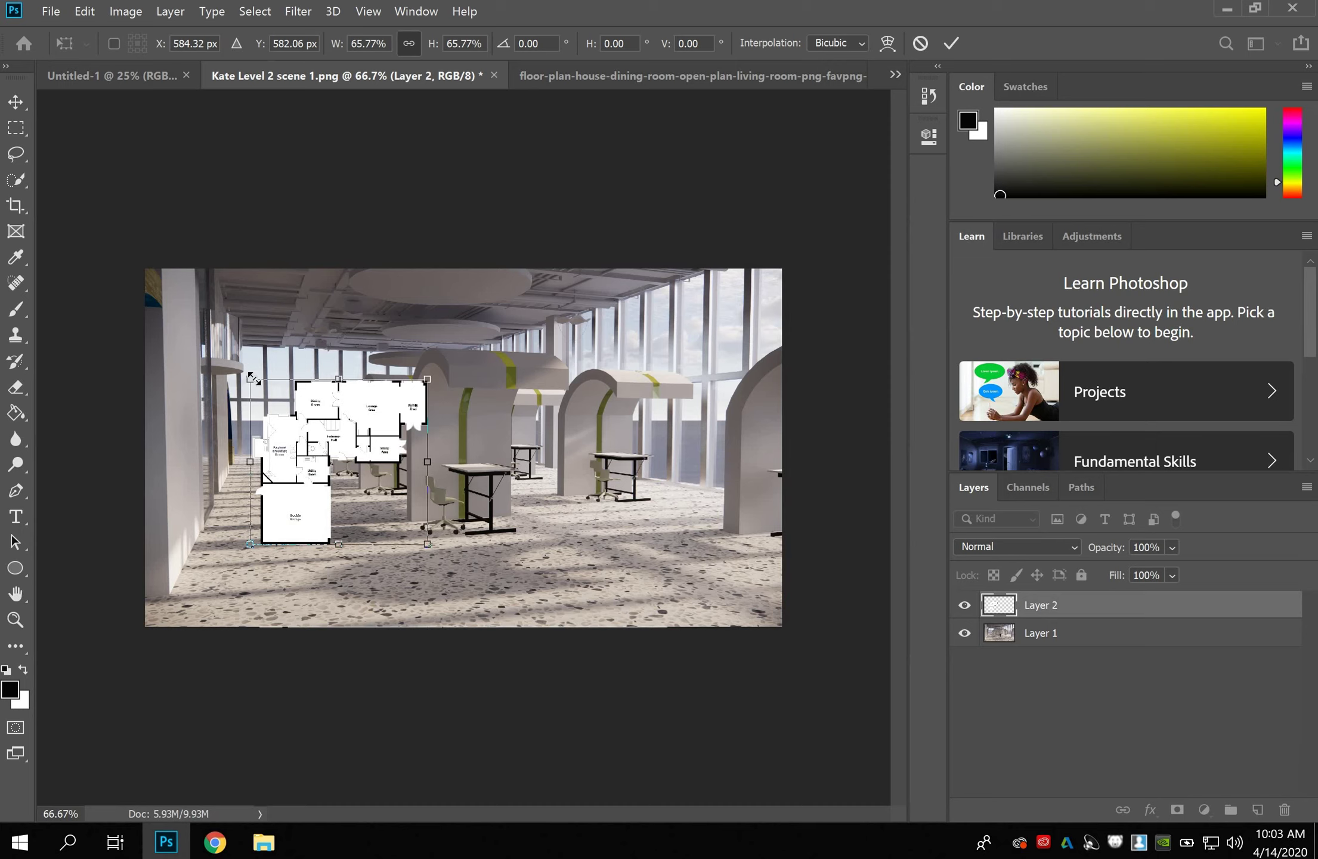
{"action": "left_click_drag", "start_coordinate": [237, 371], "coordinate": [228, 362]}
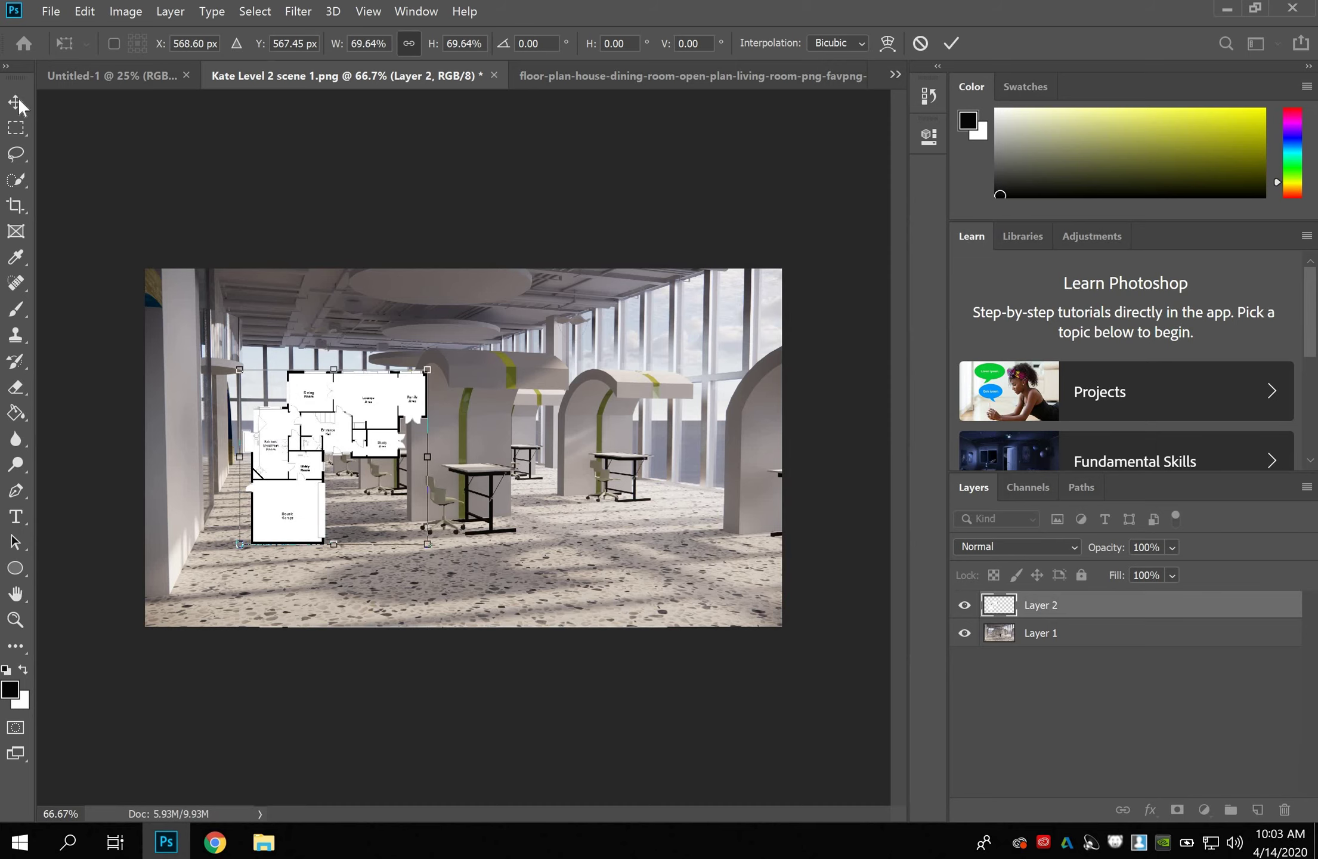
{"action": "key", "text": "Return"}
{"action": "left_click_drag", "start_coordinate": [332, 421], "coordinate": [267, 360]}
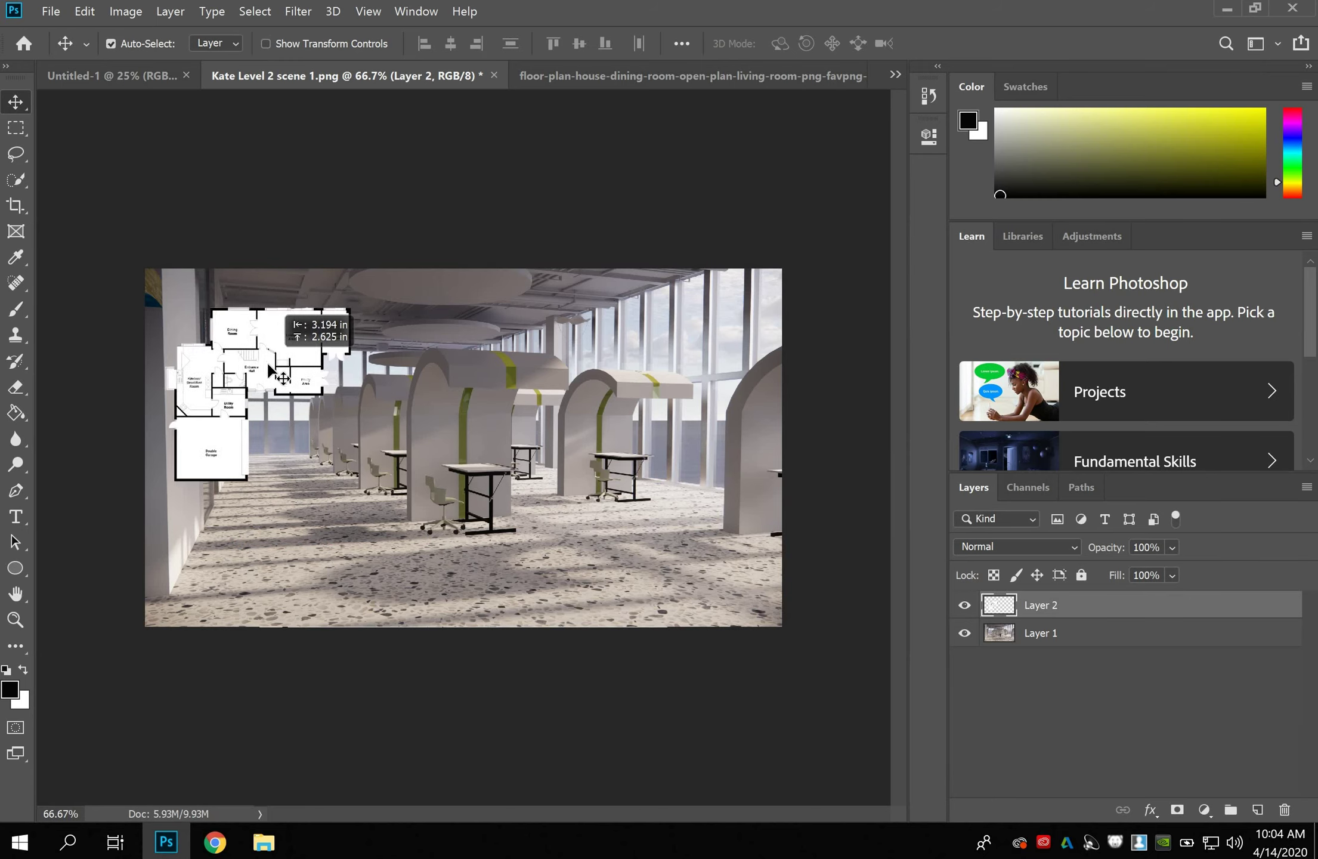
{"action": "left_click", "coordinate": [676, 72]}
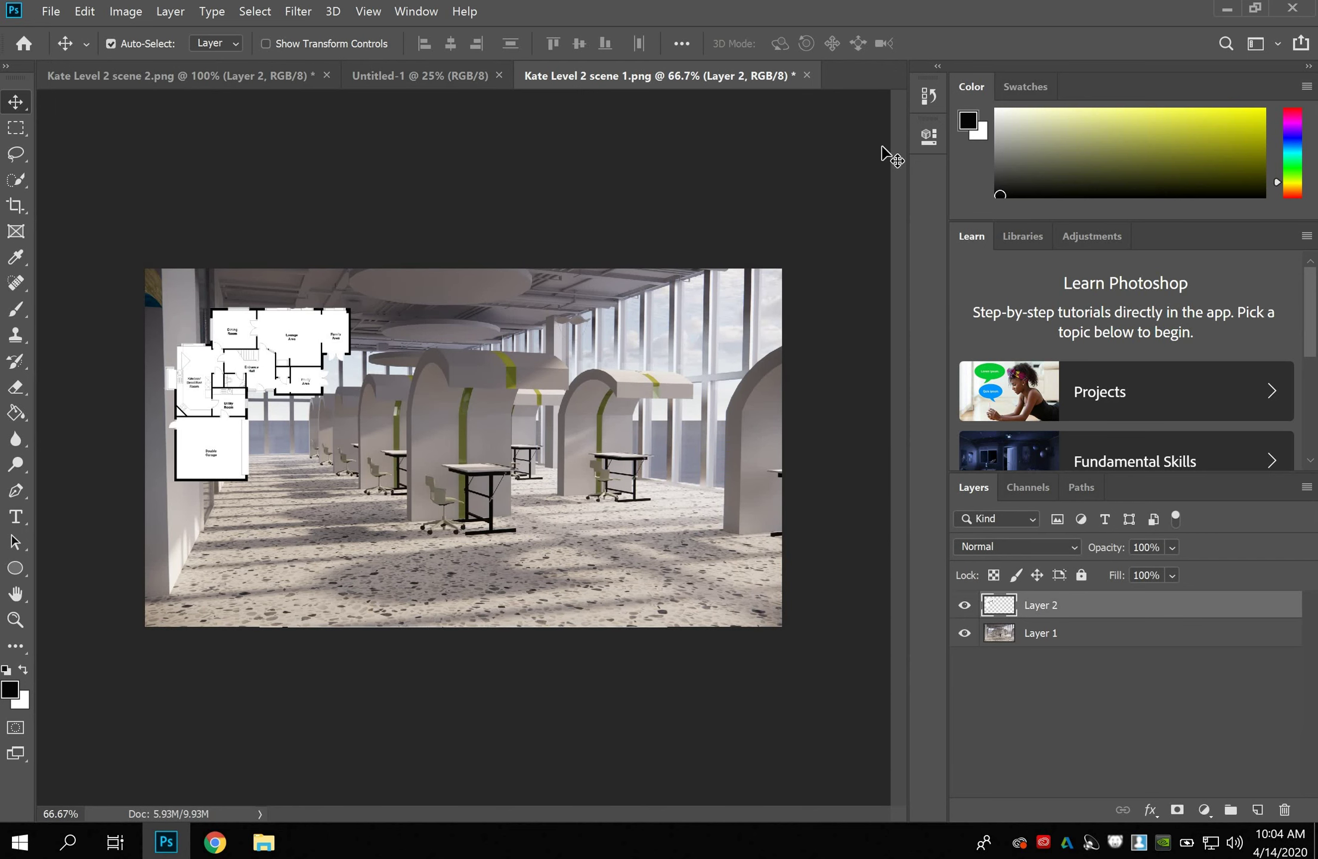
Open First-Christian-Reformed-Interior-Elevations.jpg from the desktop and zoom it to 50%.
{"action": "left_click", "coordinate": [1227, 8]}
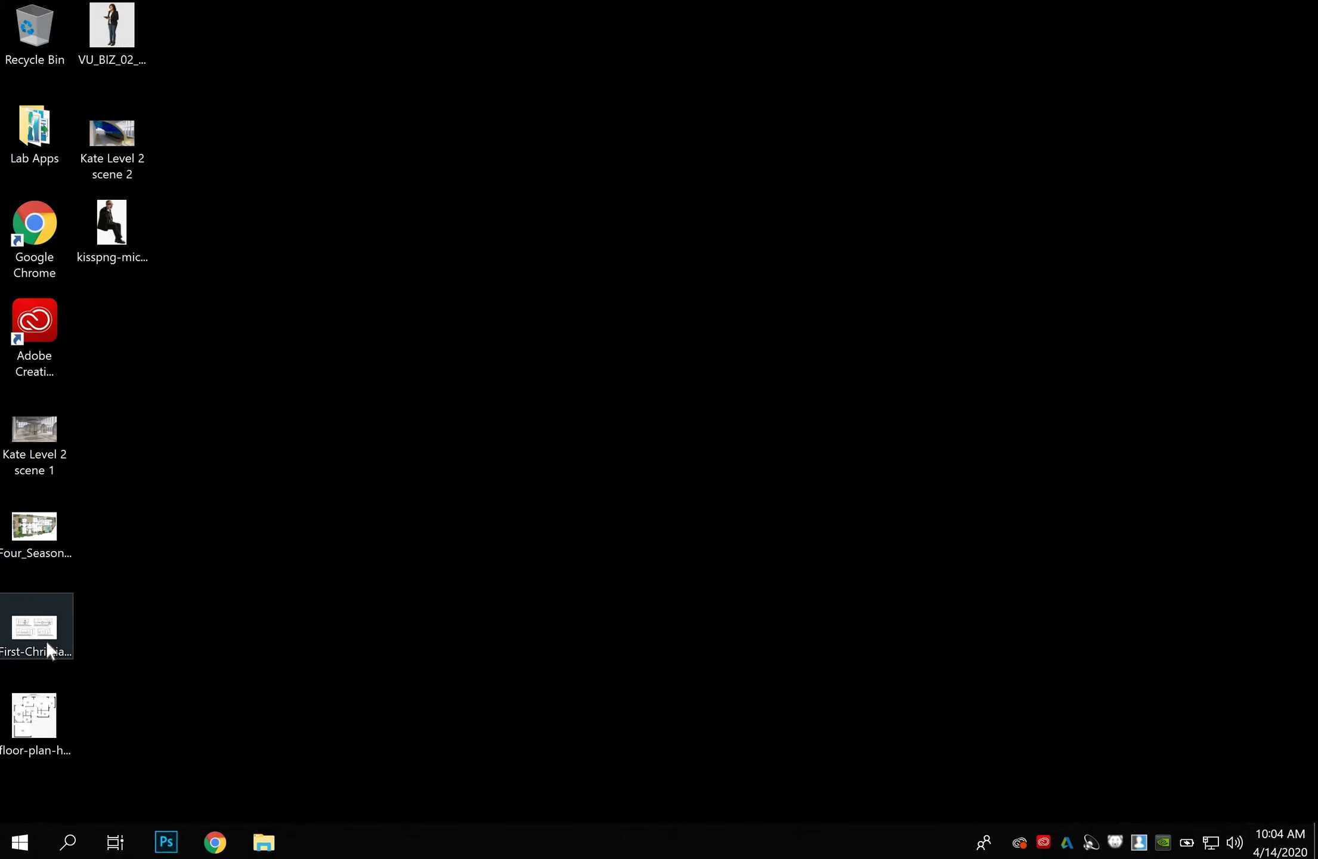
{"action": "left_click_drag", "start_coordinate": [47, 642], "coordinate": [882, 71]}
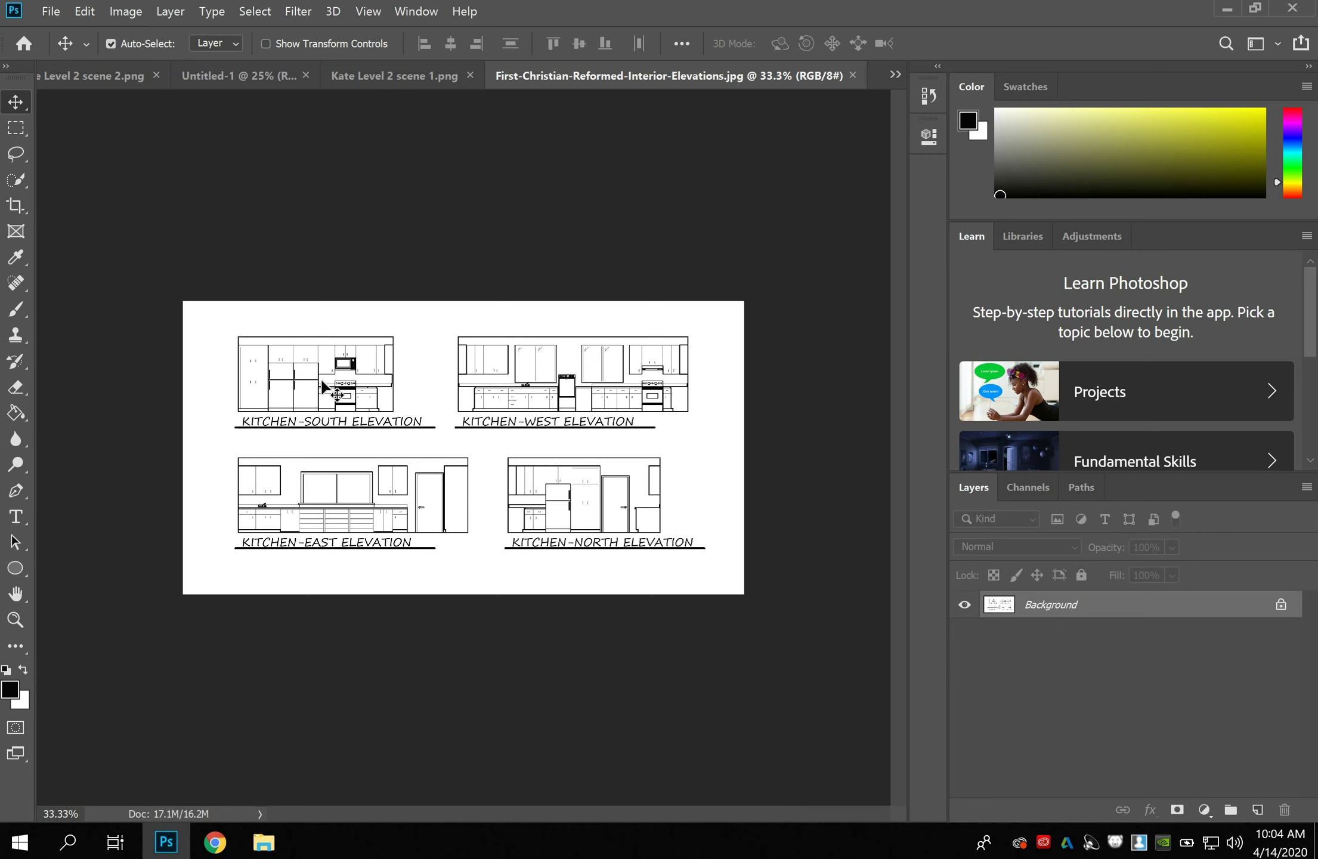
{"action": "key", "text": "ctrl+plus"}
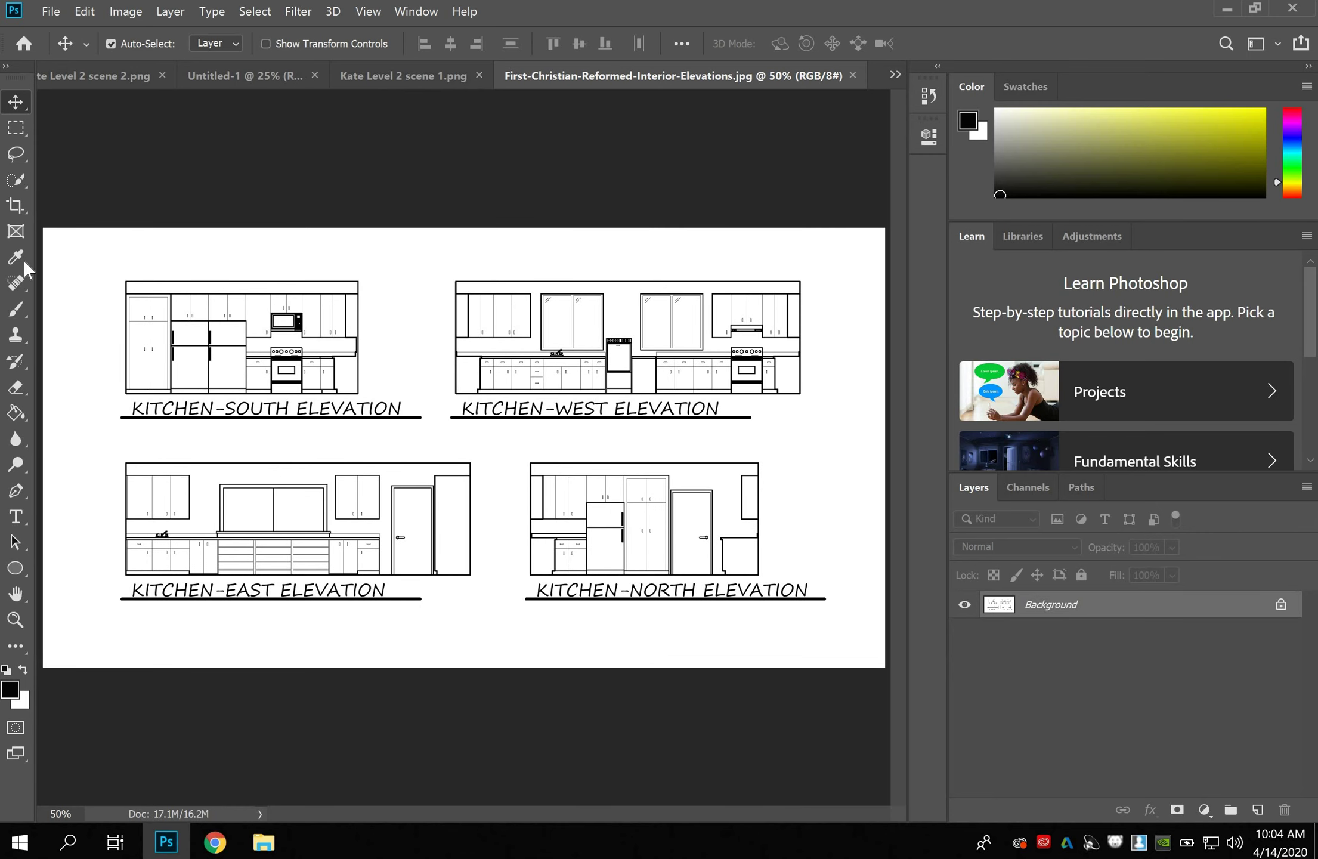
Brush over the Kitchen–South Elevation with a 73 px Quick Selection brush in Add mode.
{"action": "left_click", "coordinate": [14, 179]}
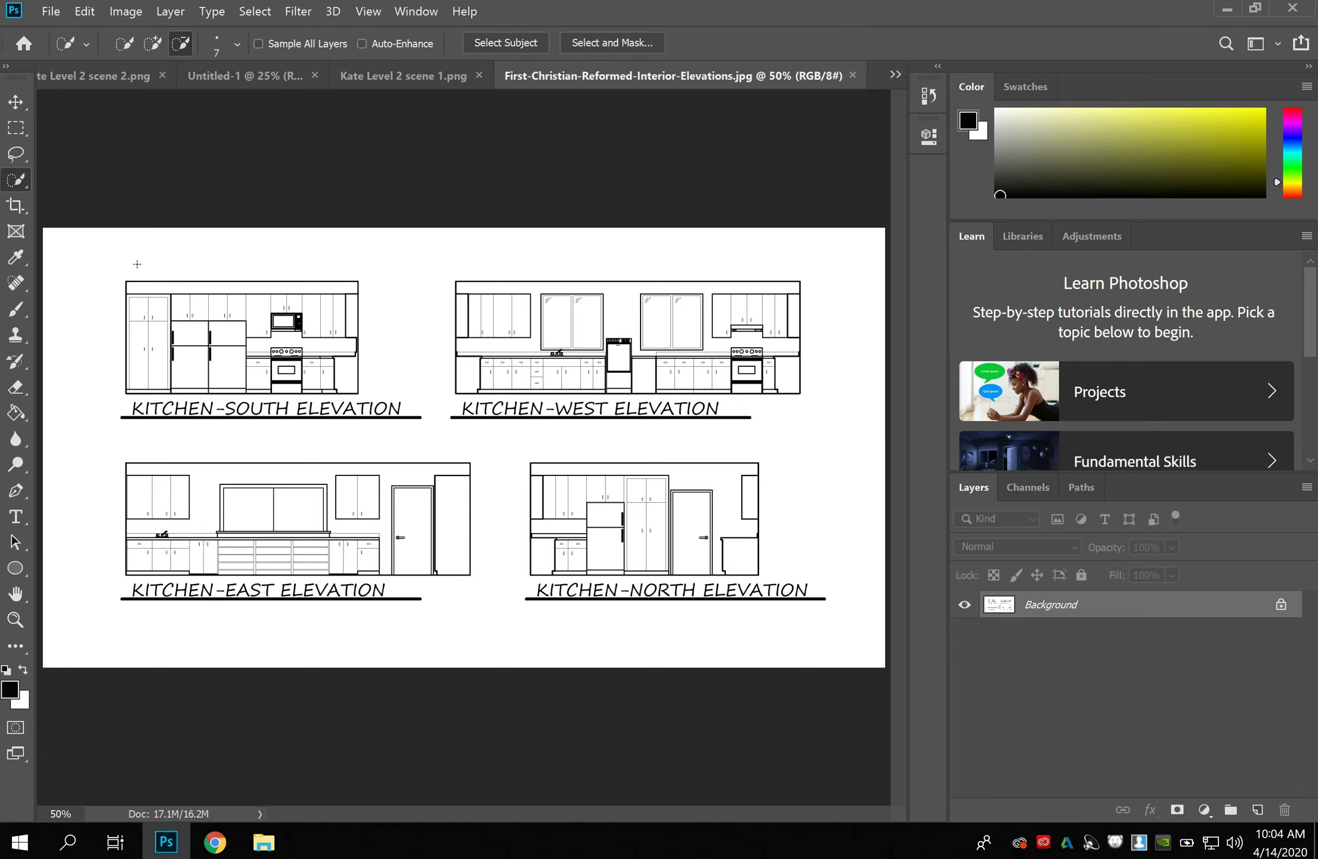
{"action": "left_click", "coordinate": [230, 41]}
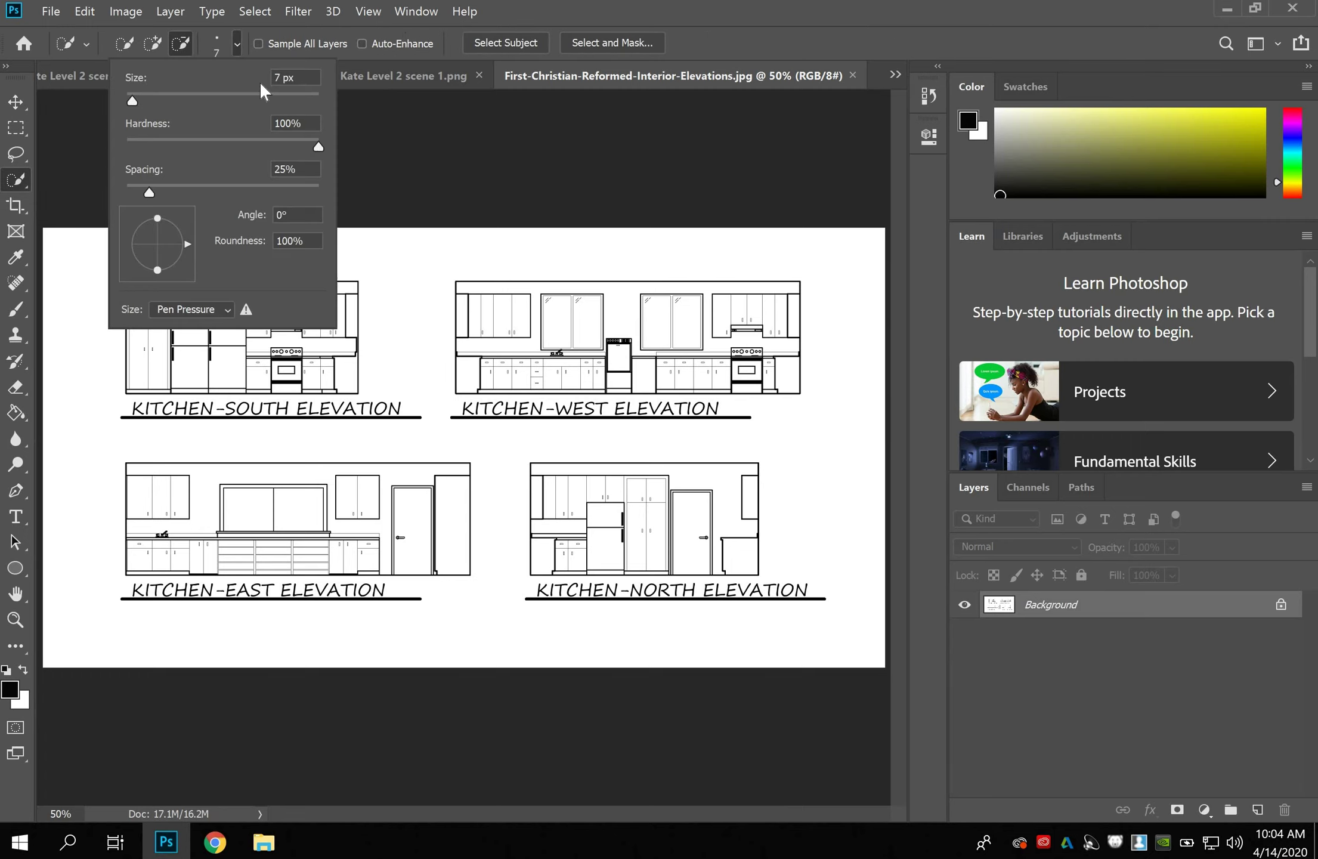
{"action": "left_click", "coordinate": [195, 94]}
{"action": "left_click", "coordinate": [150, 46]}
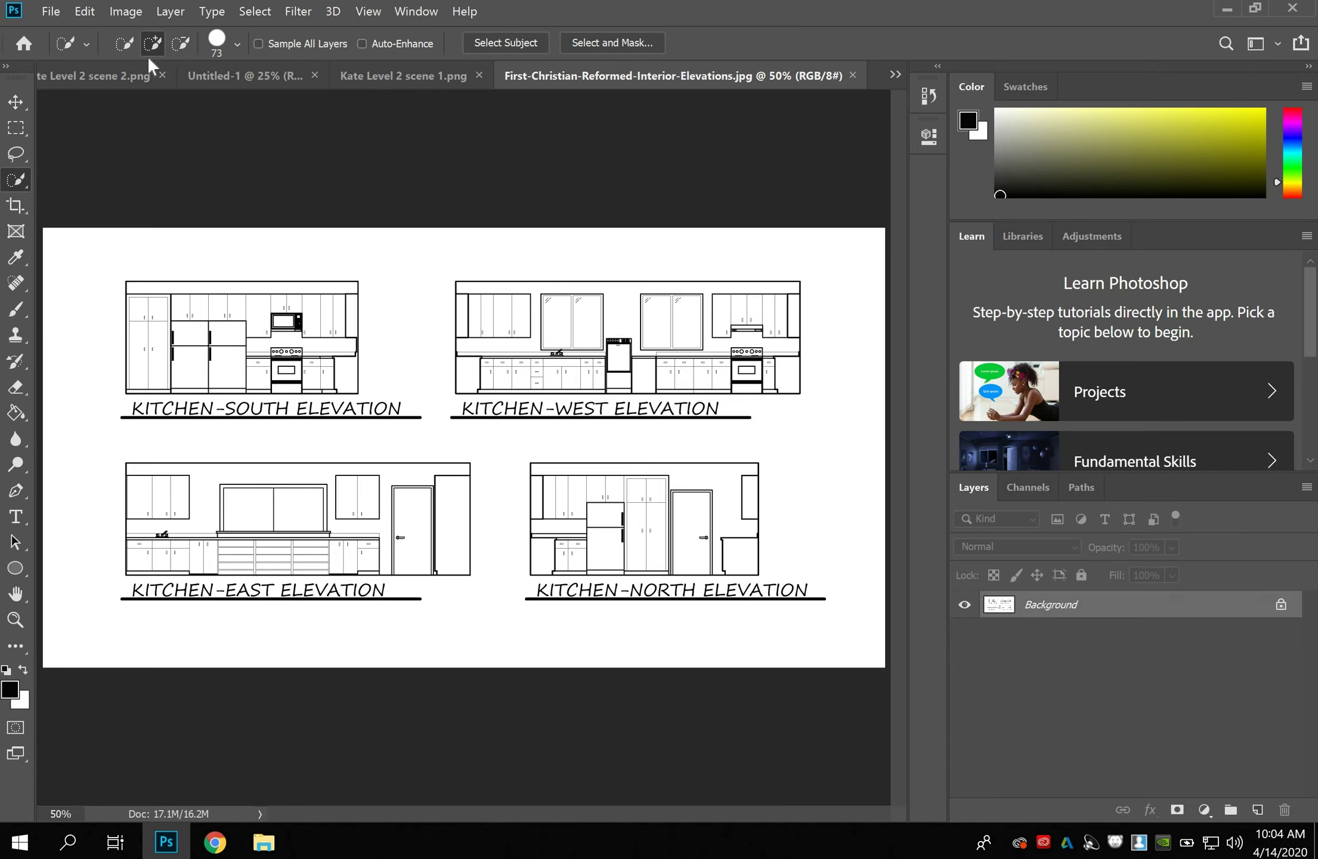
{"action": "mouse_move", "coordinate": [185, 310]}
{"action": "left_mouse_down"}
{"action": "mouse_move", "coordinate": [147, 295]}
{"action": "mouse_move", "coordinate": [269, 317]}
{"action": "mouse_move", "coordinate": [217, 312]}
{"action": "mouse_move", "coordinate": [220, 325]}
{"action": "mouse_move", "coordinate": [155, 331]}
{"action": "mouse_move", "coordinate": [195, 345]}
{"action": "mouse_move", "coordinate": [165, 362]}
{"action": "mouse_move", "coordinate": [178, 373]}
{"action": "mouse_move", "coordinate": [168, 379]}
{"action": "mouse_move", "coordinate": [181, 380]}
{"action": "mouse_move", "coordinate": [167, 377]}
{"action": "mouse_move", "coordinate": [171, 330]}
{"action": "mouse_move", "coordinate": [173, 379]}
{"action": "mouse_move", "coordinate": [348, 380]}
{"action": "mouse_move", "coordinate": [335, 353]}
{"action": "mouse_move", "coordinate": [257, 380]}
{"action": "mouse_move", "coordinate": [332, 372]}
{"action": "mouse_move", "coordinate": [260, 351]}
{"action": "mouse_move", "coordinate": [286, 354]}
{"action": "mouse_move", "coordinate": [273, 360]}
{"action": "mouse_move", "coordinate": [331, 304]}
{"action": "mouse_move", "coordinate": [302, 297]}
{"action": "mouse_move", "coordinate": [317, 295]}
{"action": "mouse_move", "coordinate": [349, 300]}
{"action": "mouse_move", "coordinate": [336, 382]}
{"action": "mouse_move", "coordinate": [149, 377]}
{"action": "mouse_move", "coordinate": [143, 300]}
{"action": "mouse_move", "coordinate": [267, 301]}
{"action": "left_mouse_up"}
Subtract the ELEVATION caption from the selection and return to Kate Level 2 scene 1.png.
{"action": "left_click", "coordinate": [178, 43]}
{"action": "mouse_move", "coordinate": [337, 411]}
{"action": "left_mouse_down"}
{"action": "mouse_move", "coordinate": [276, 412]}
{"action": "mouse_move", "coordinate": [335, 424]}
{"action": "left_mouse_up"}
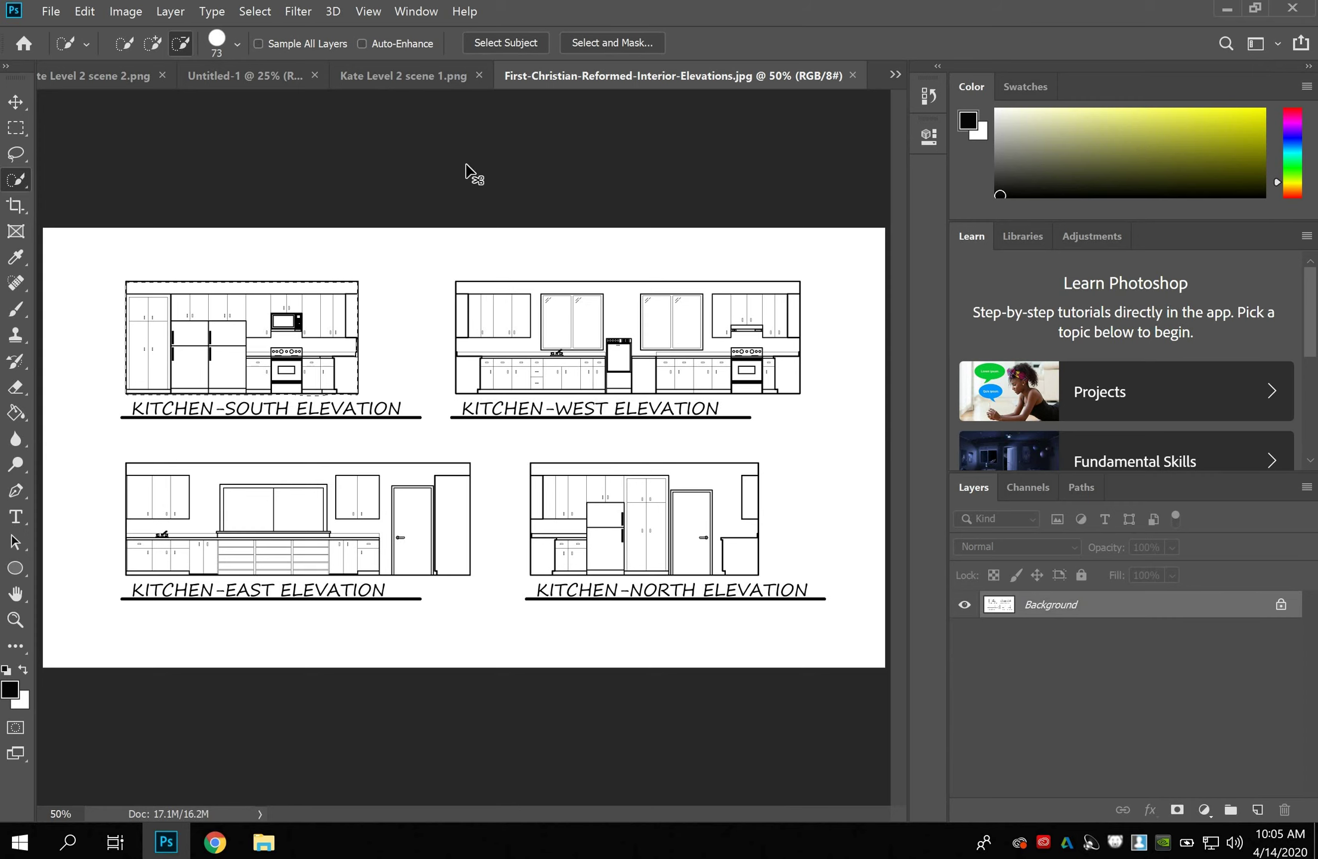
{"action": "left_click", "coordinate": [387, 72]}
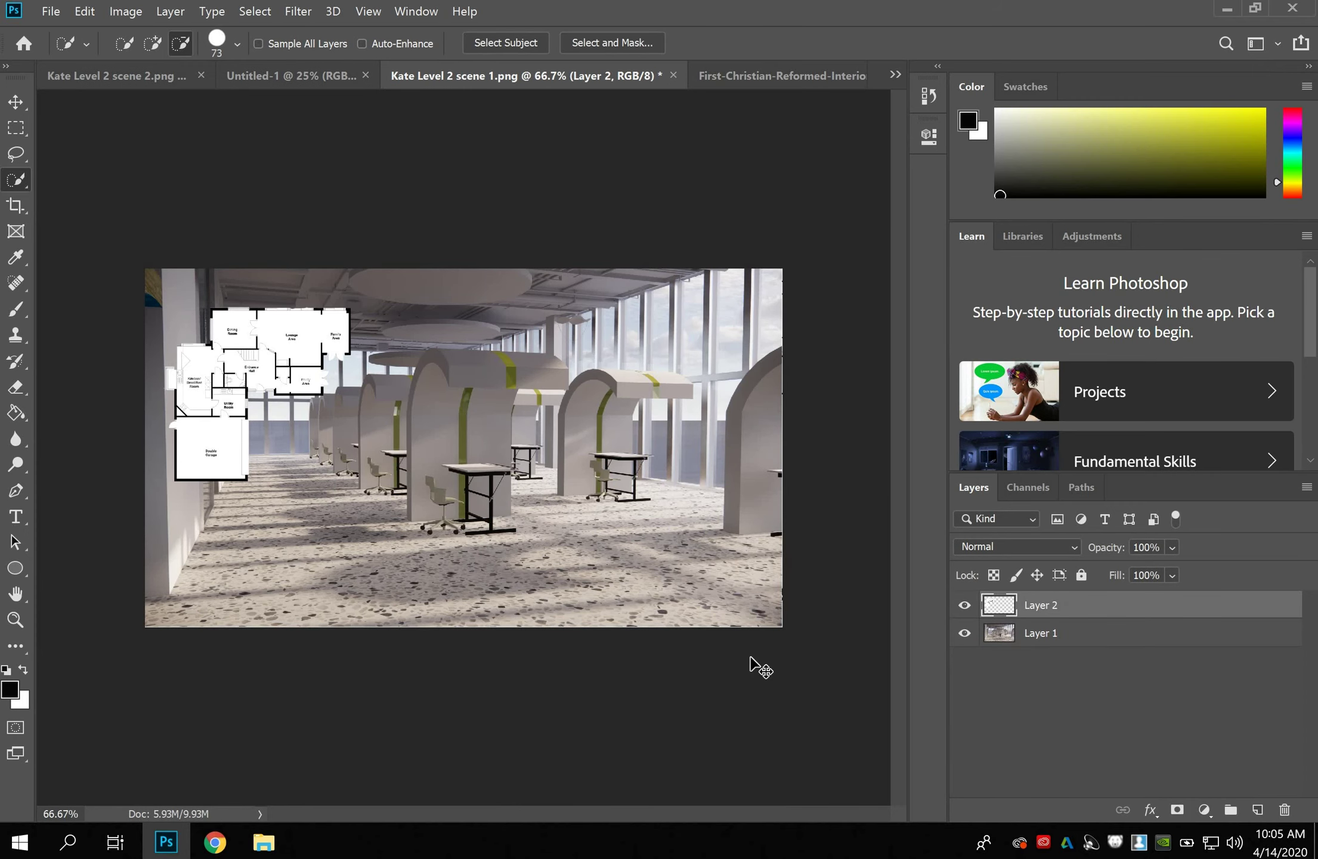
Paste the South Elevation onto a new Layer 3 and move it slightly down.
{"action": "left_click", "coordinate": [1257, 812]}
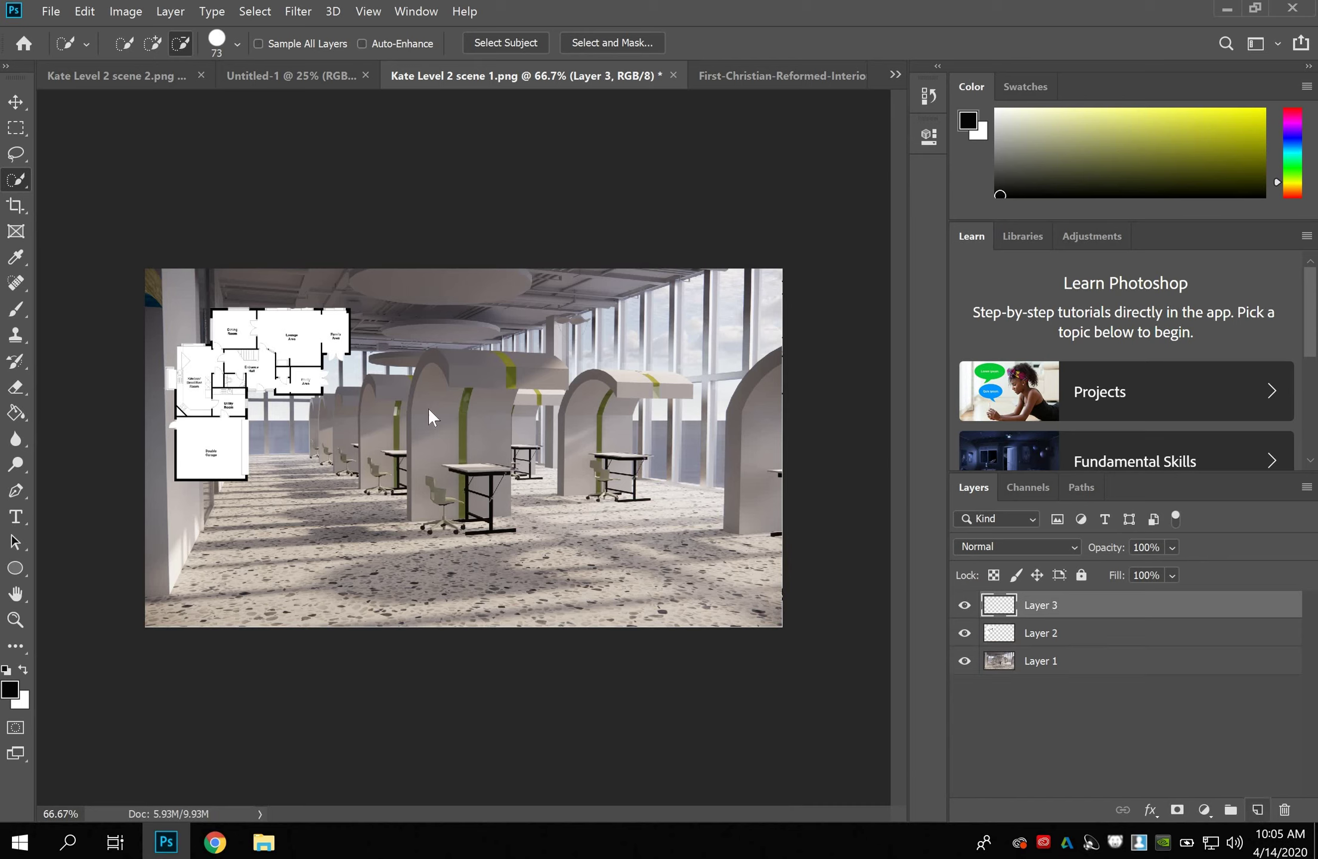
{"action": "key", "text": "ctrl+v"}
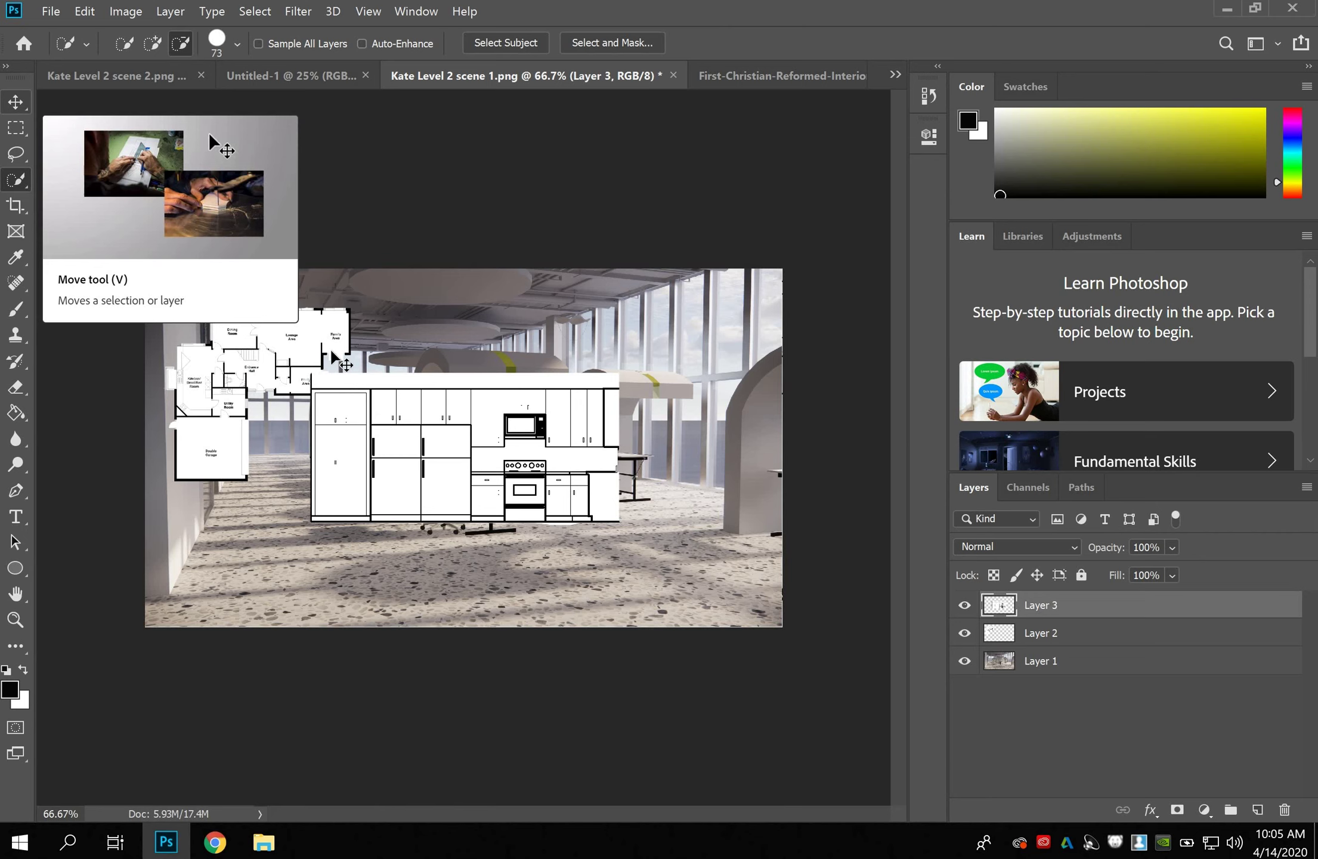
{"action": "key", "text": "v"}
{"action": "left_click_drag", "start_coordinate": [371, 484], "coordinate": [337, 562]}
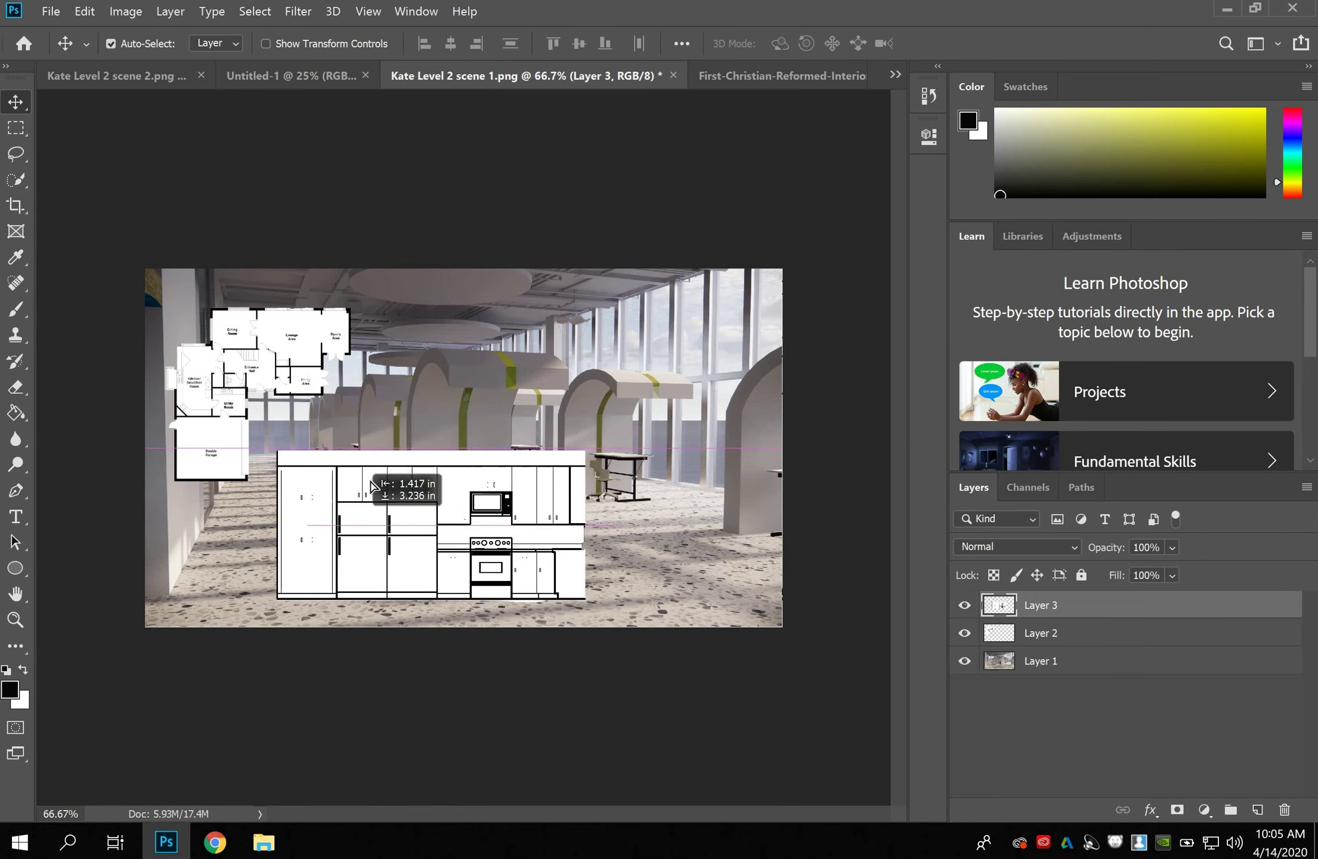
Scale the elevation to 49.14% and place it under the floor plan at the left.
{"action": "left_click", "coordinate": [86, 13]}
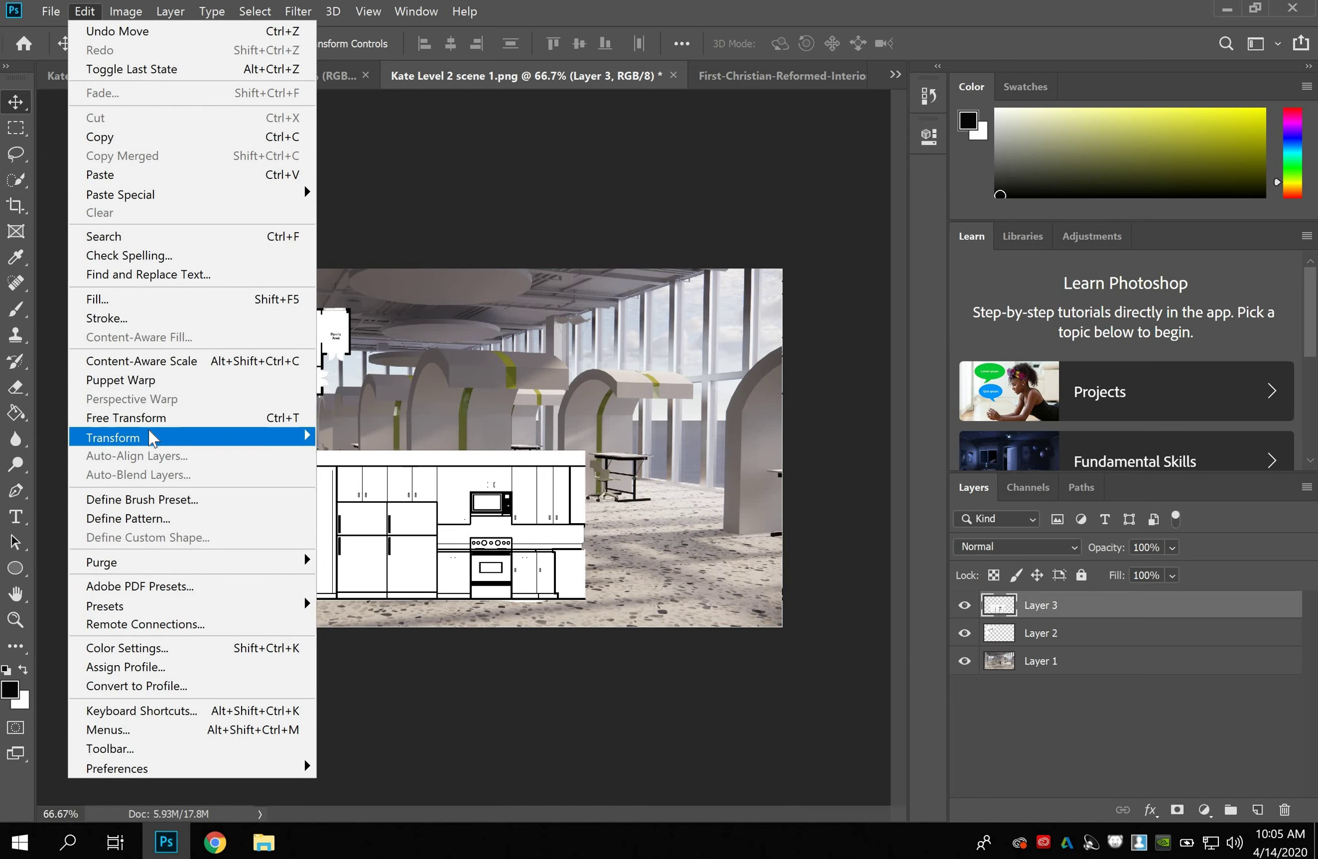
{"action": "mouse_move", "coordinate": [153, 439]}
{"action": "left_click", "coordinate": [346, 461]}
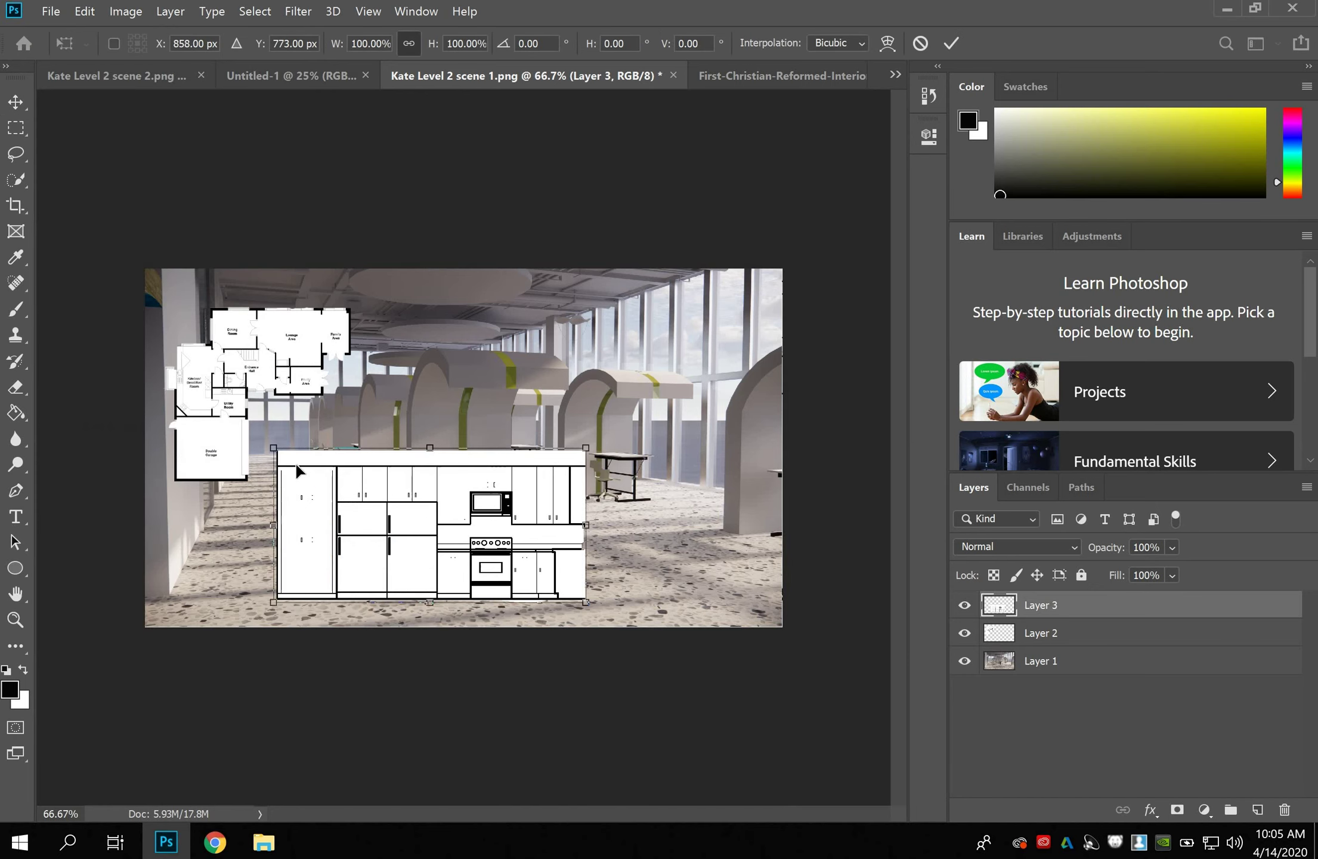
{"action": "left_click_drag", "start_coordinate": [360, 492], "coordinate": [188, 541]}
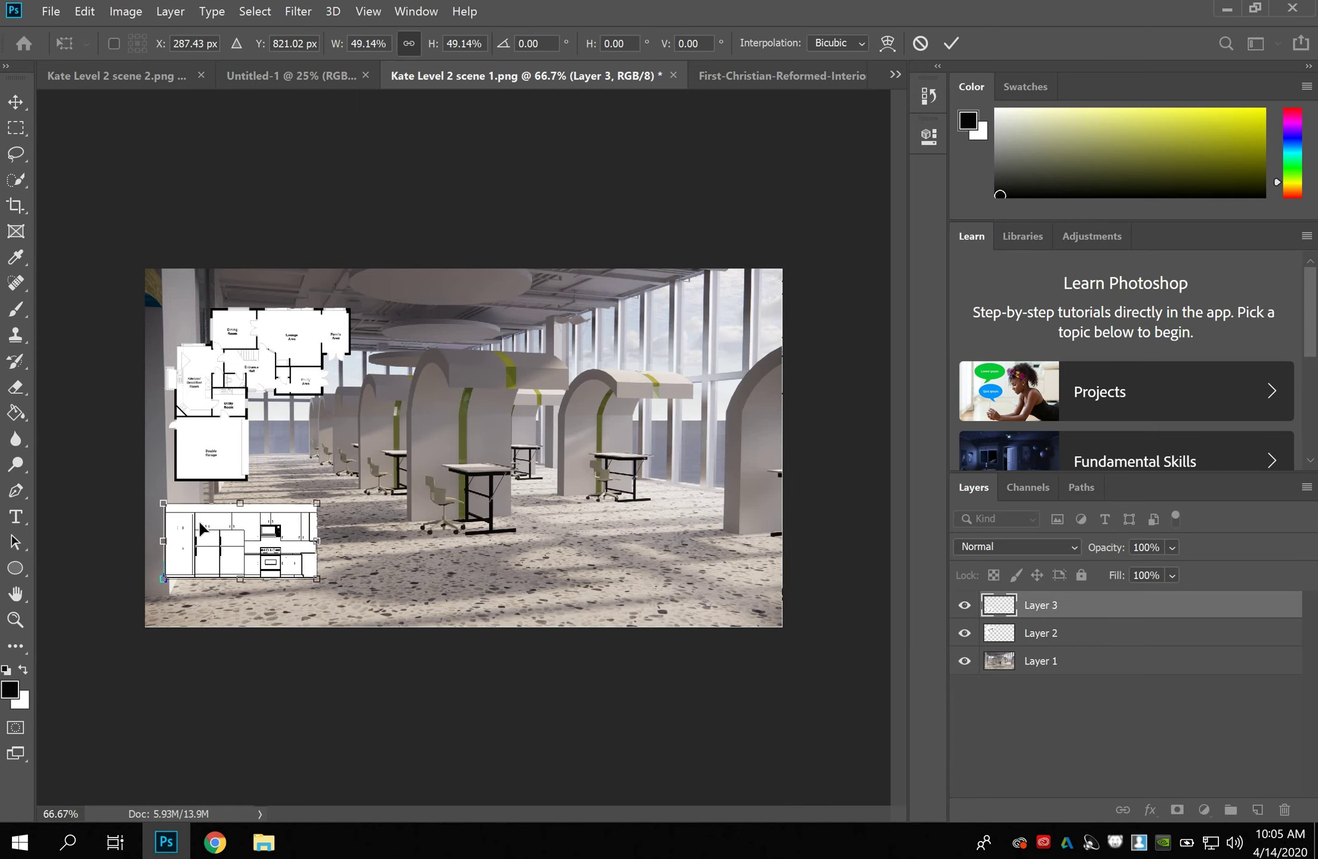
{"action": "key", "text": "ctrl+plus"}
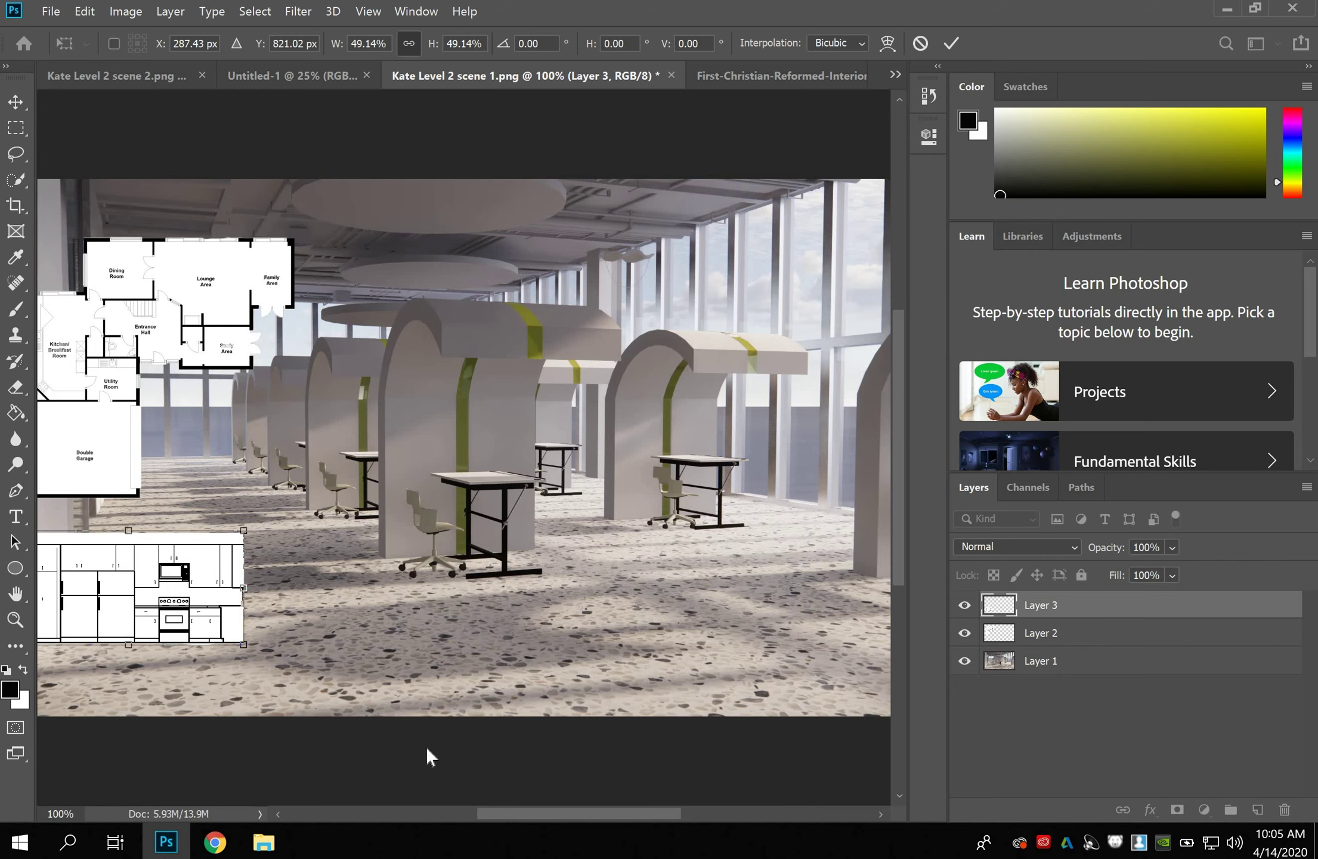
{"action": "scroll", "coordinate": [471, 817], "scroll_direction": "left", "scroll_amount": 6}
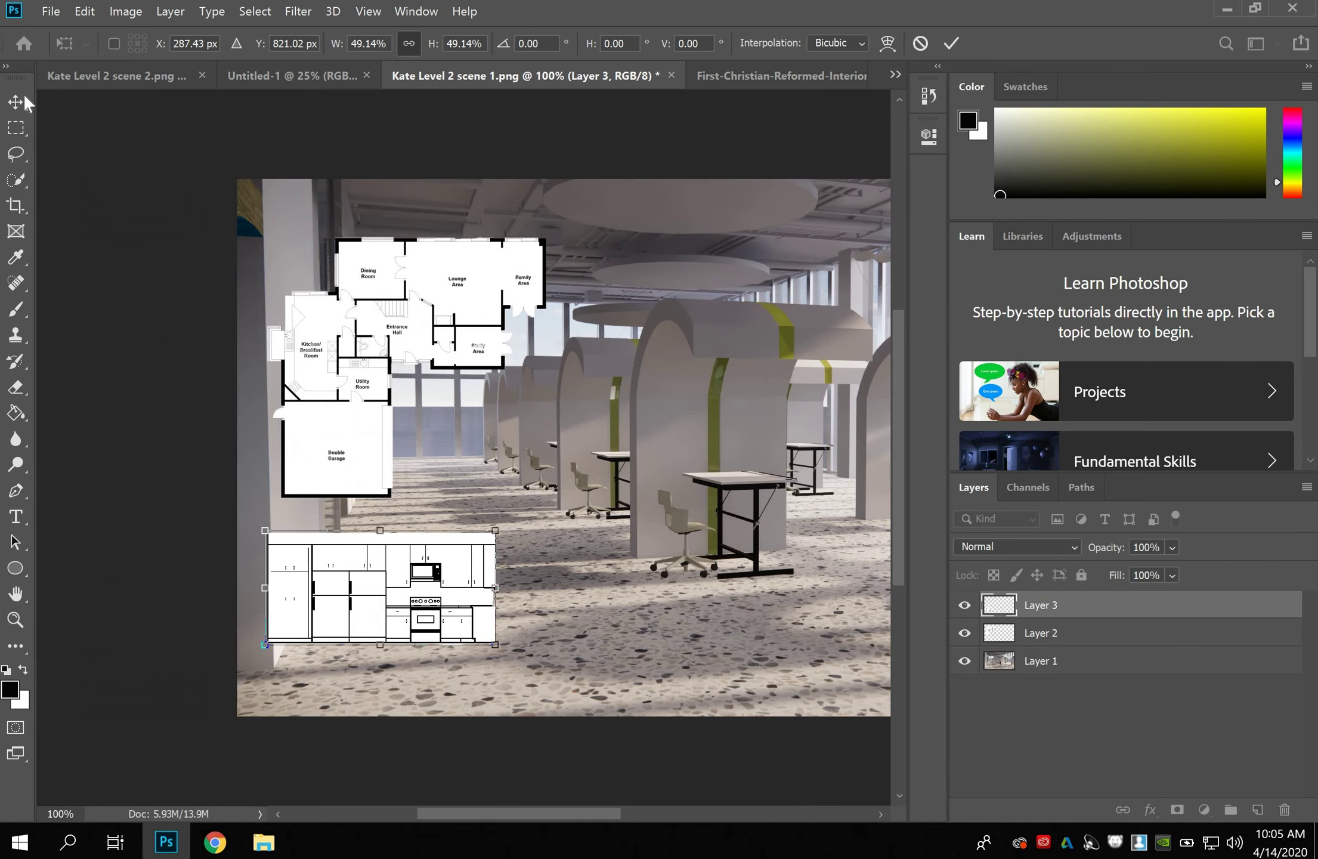
{"action": "left_click", "coordinate": [16, 105]}
{"action": "left_click_drag", "start_coordinate": [312, 569], "coordinate": [327, 570]}
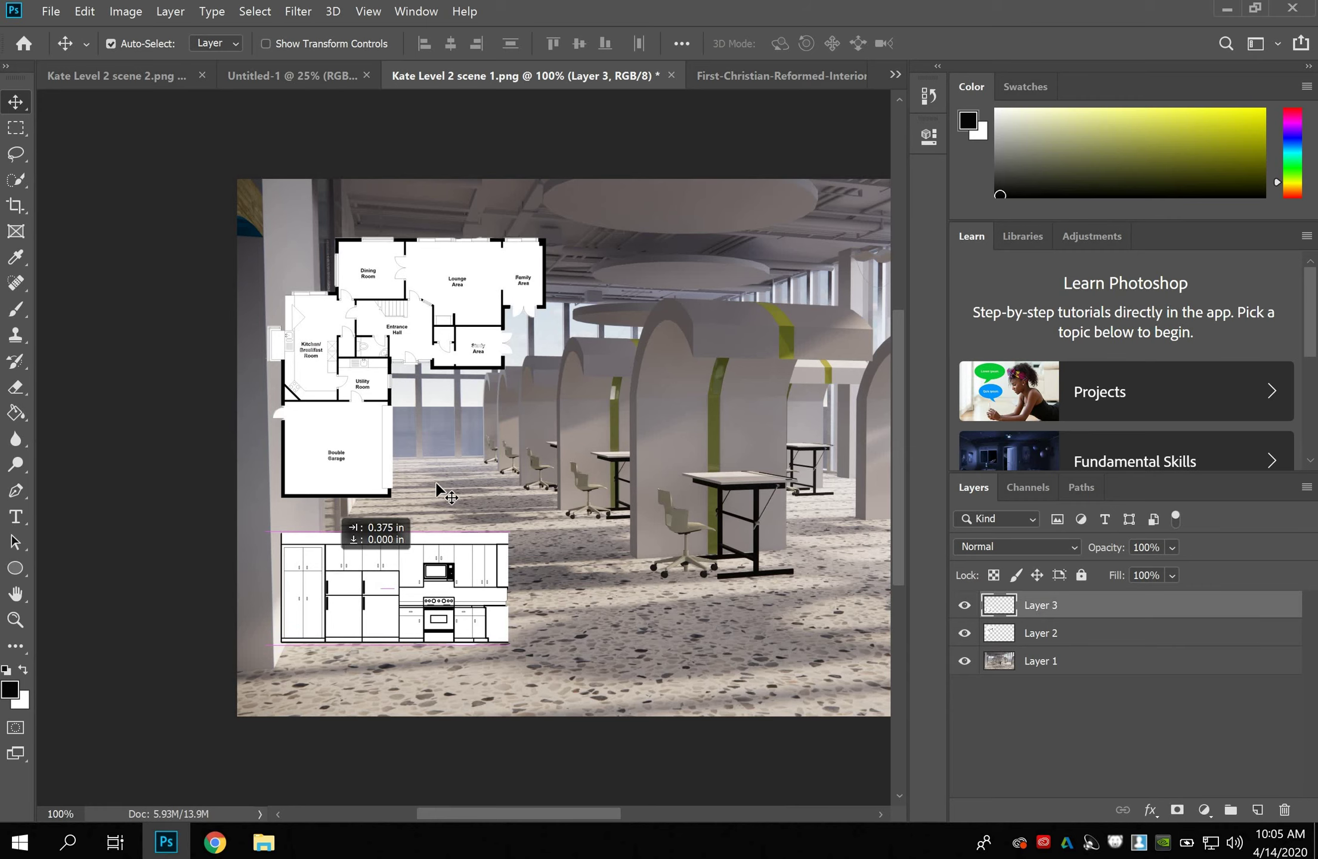
{"action": "key", "text": "ctrl+minus"}
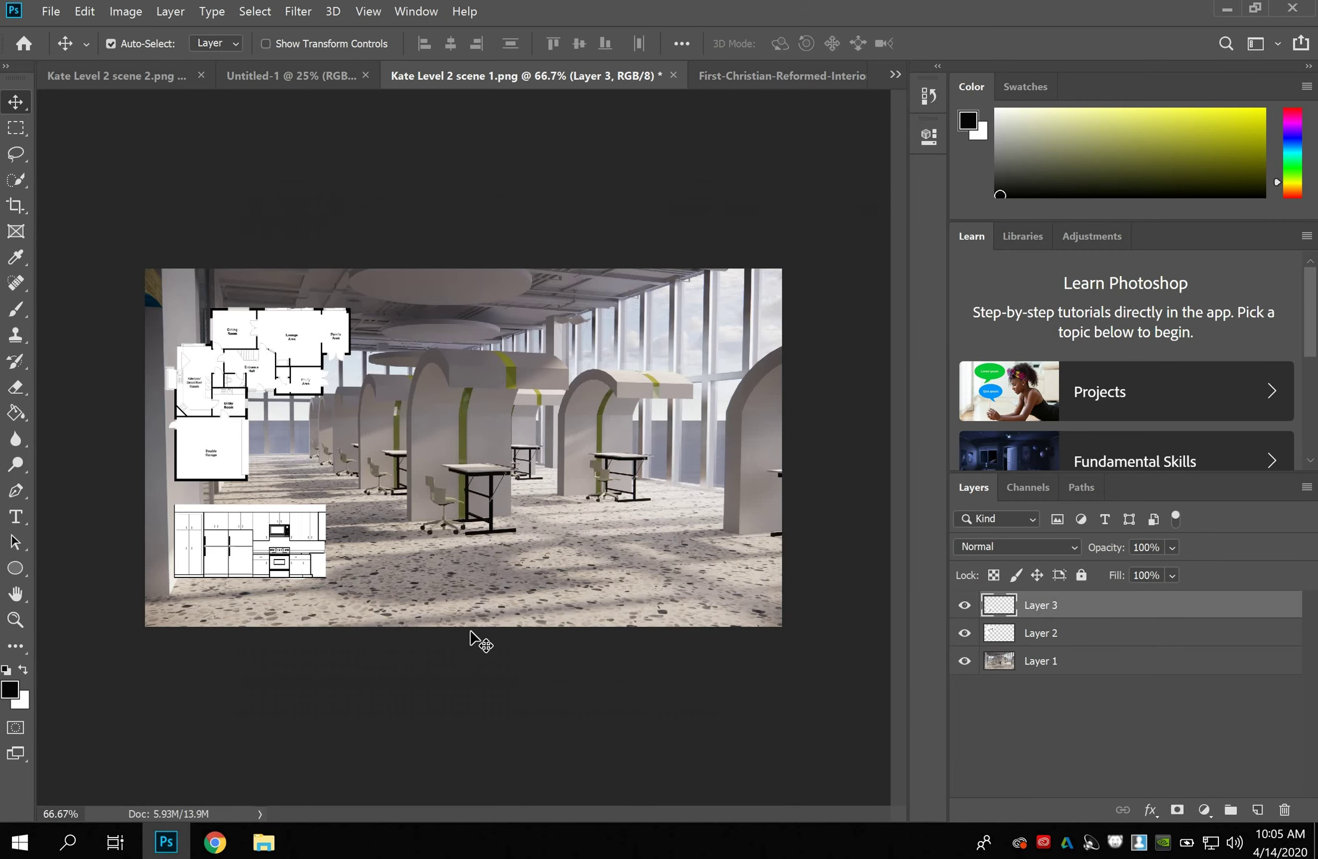
Go back to First-Christian-Reformed-Interior-Elevations.jpg and deselect with Ctrl+D, with the Rectangular Marquee active.
{"action": "left_click", "coordinate": [744, 78]}
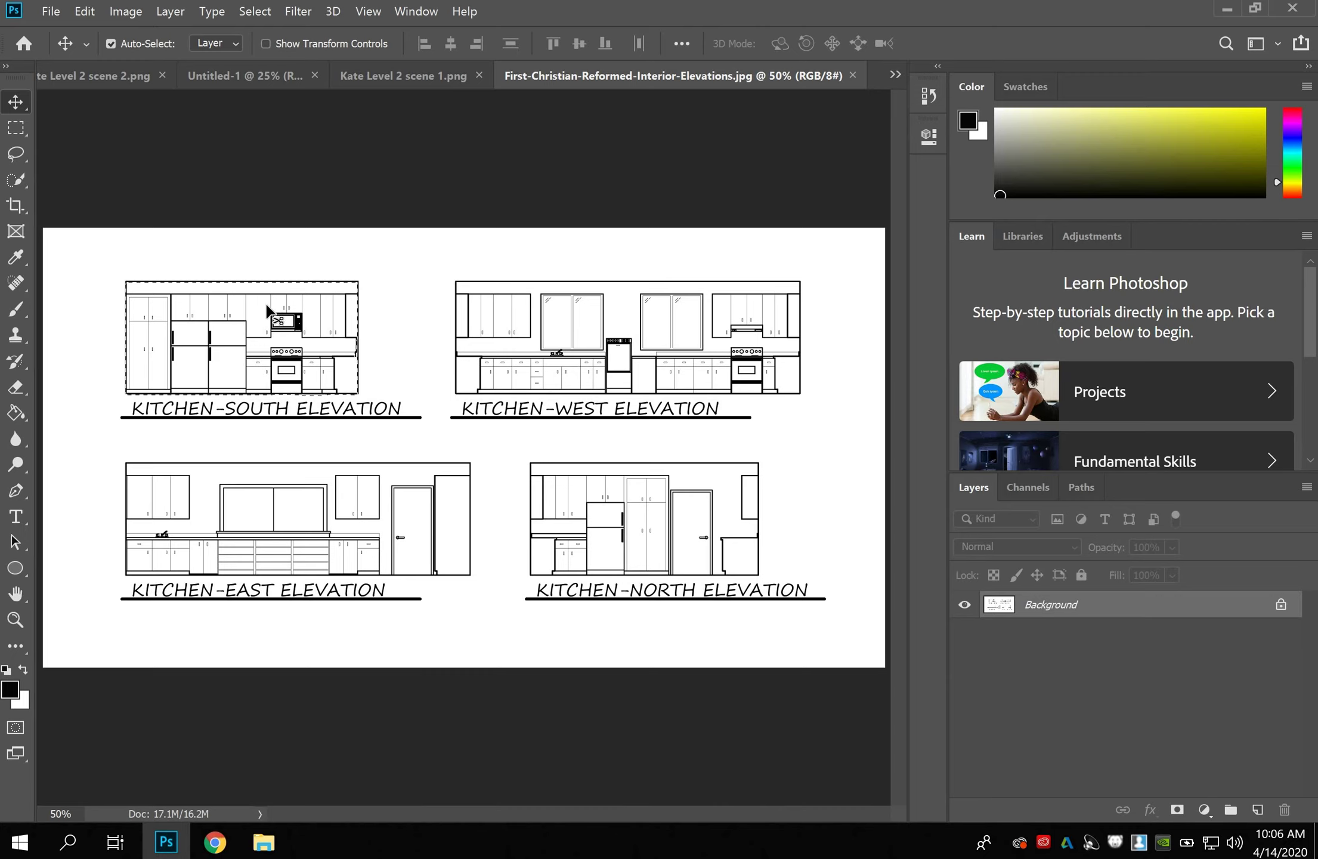
{"action": "key", "text": "m"}
{"action": "key", "text": "ctrl+d"}
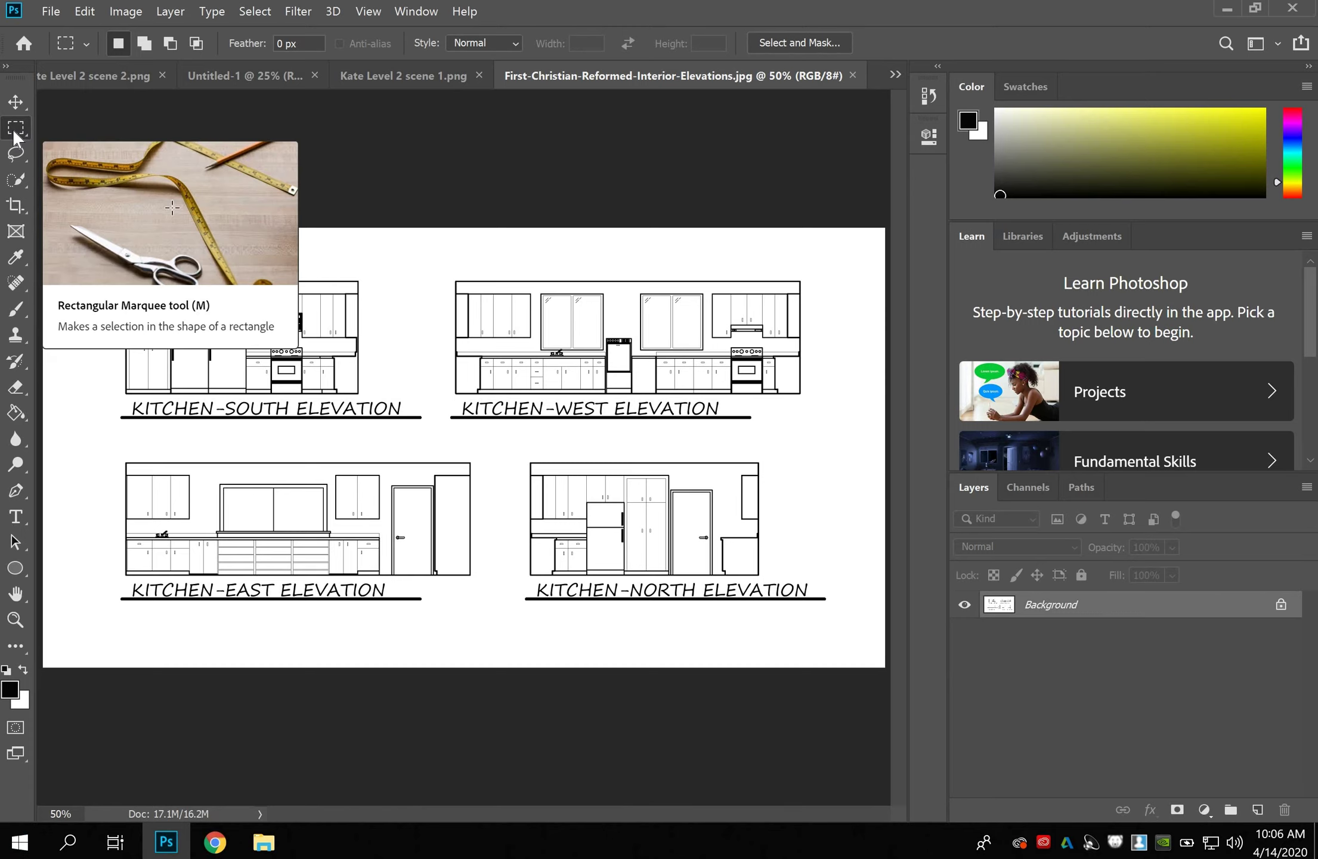
{"action": "right_click", "coordinate": [165, 366]}
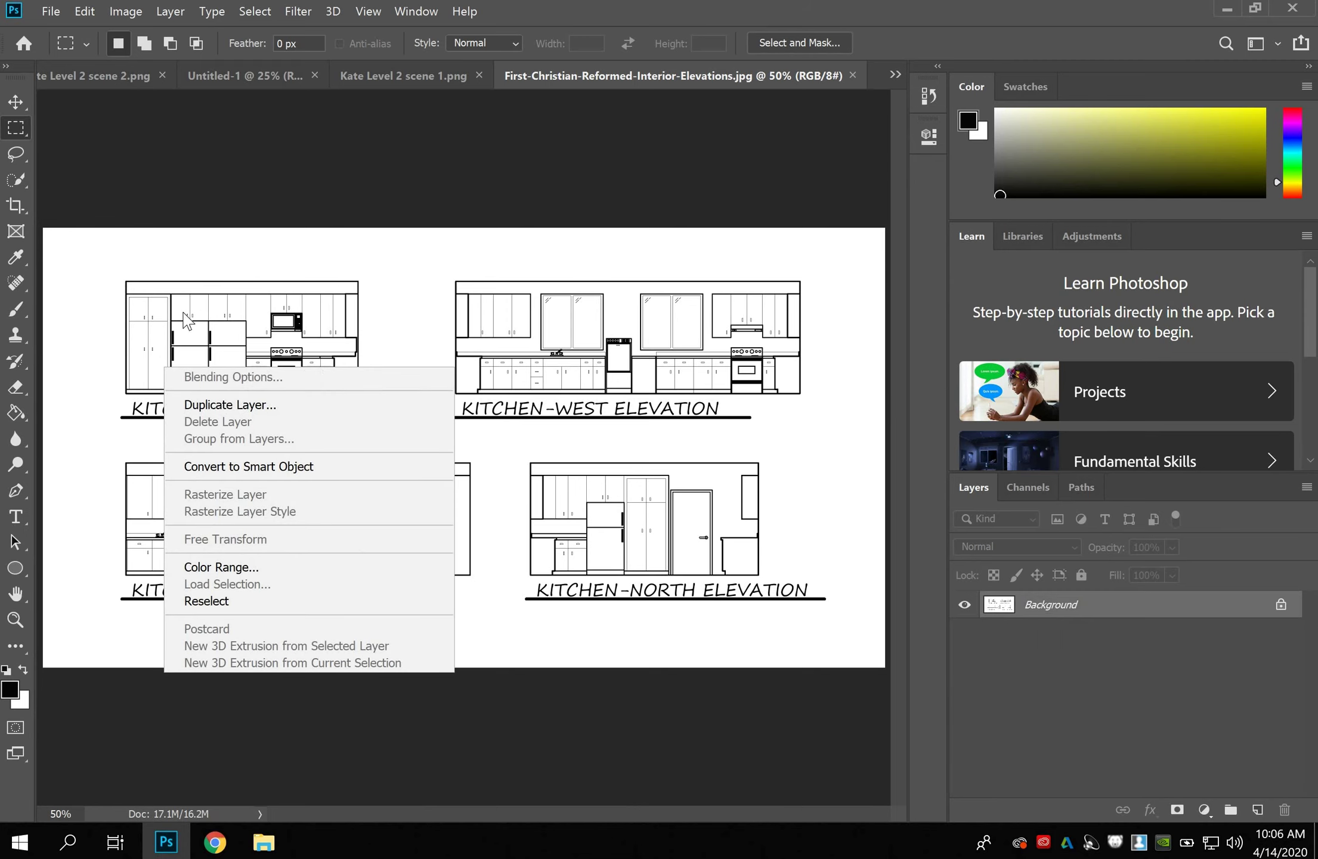
{"action": "left_click", "coordinate": [17, 107]}
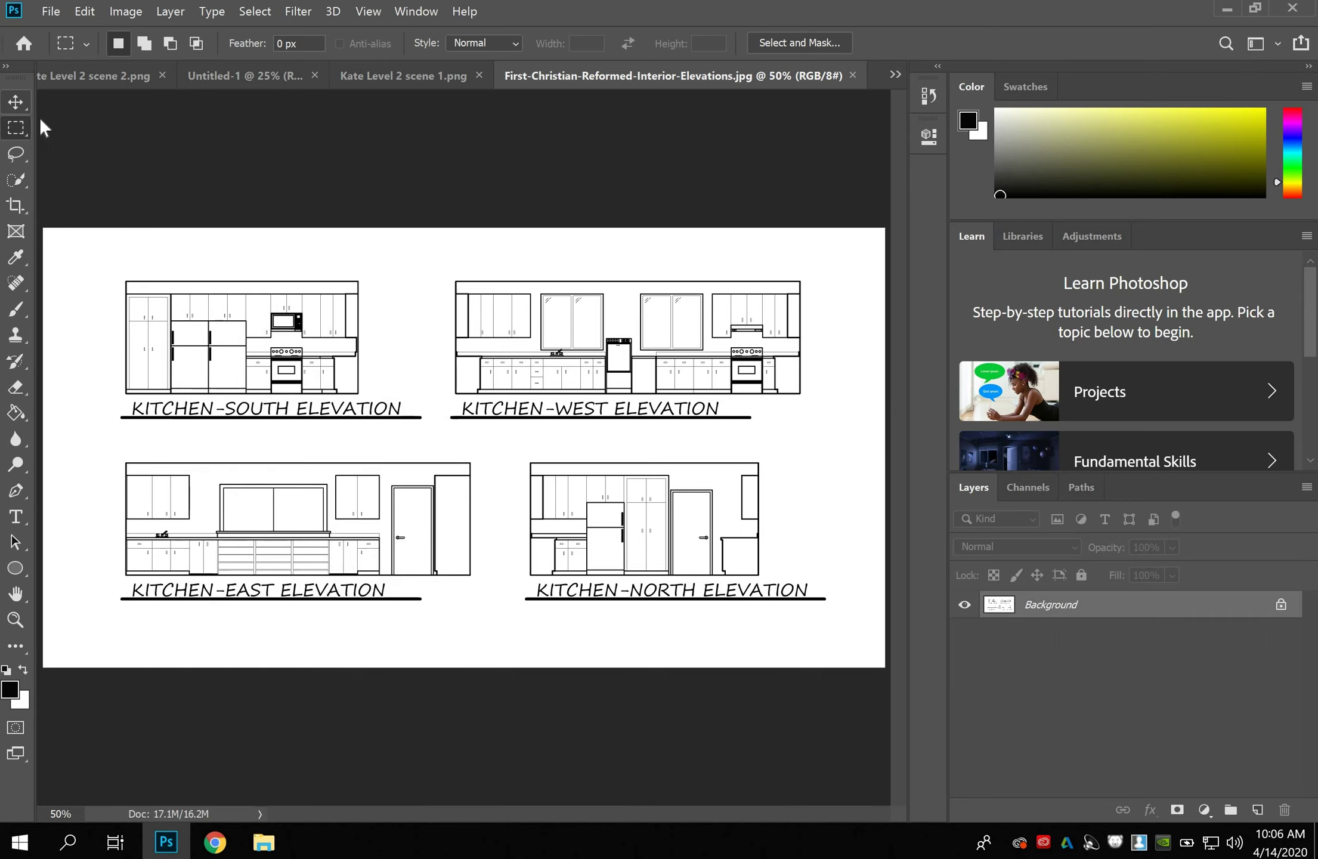
Switch to the colour-based selection tool and open the Color Range dialog.
{"action": "left_click", "coordinate": [16, 182]}
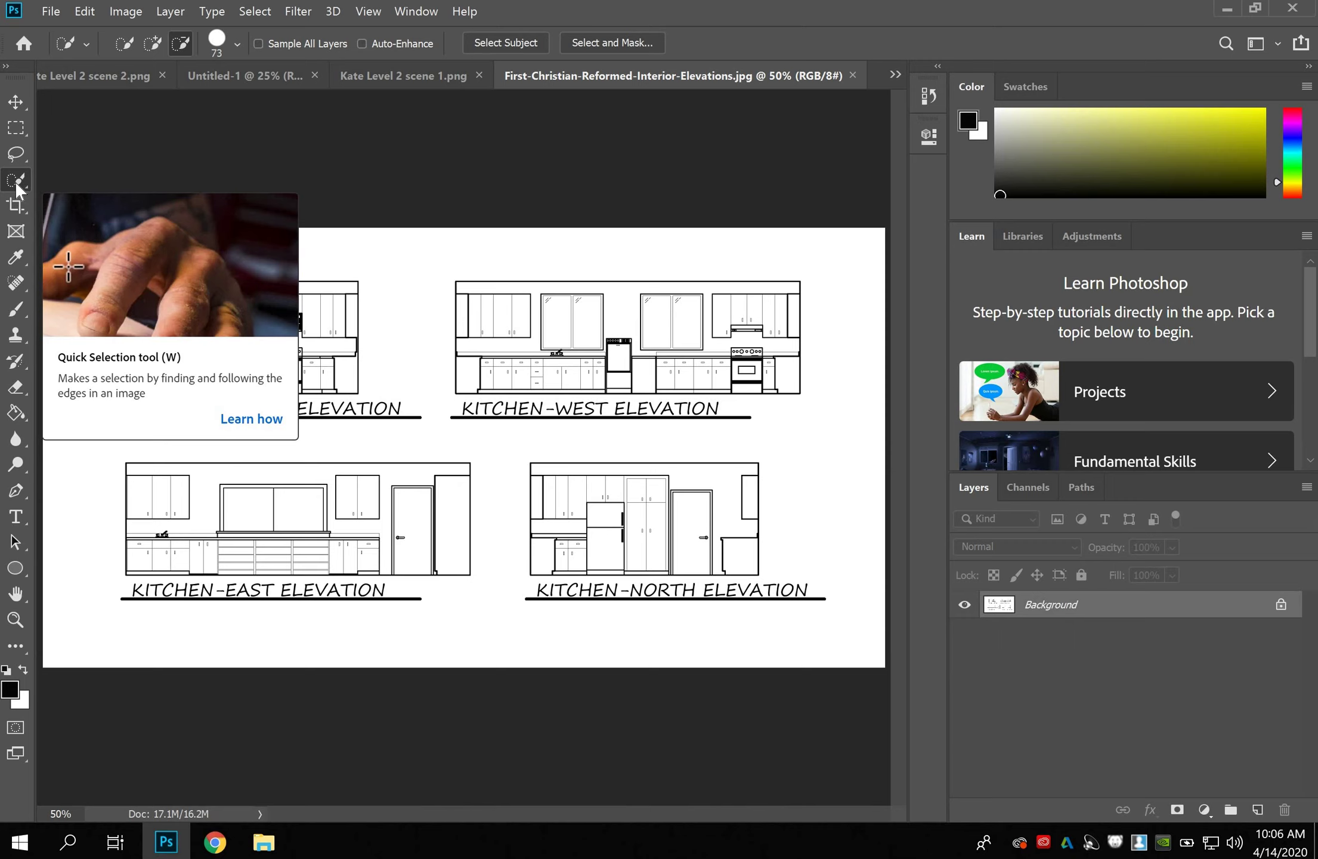
{"action": "right_click", "coordinate": [16, 182]}
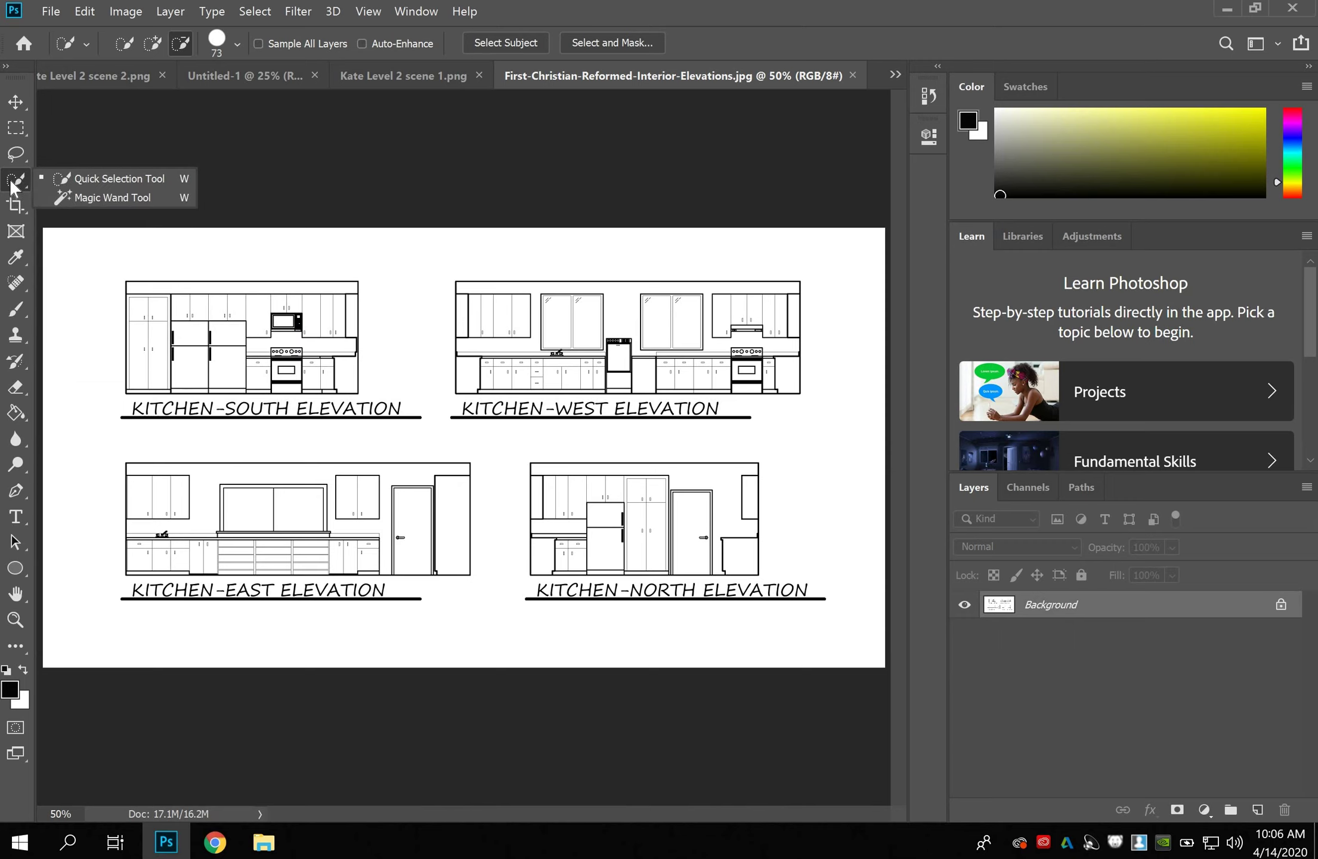
{"action": "left_click", "coordinate": [64, 197]}
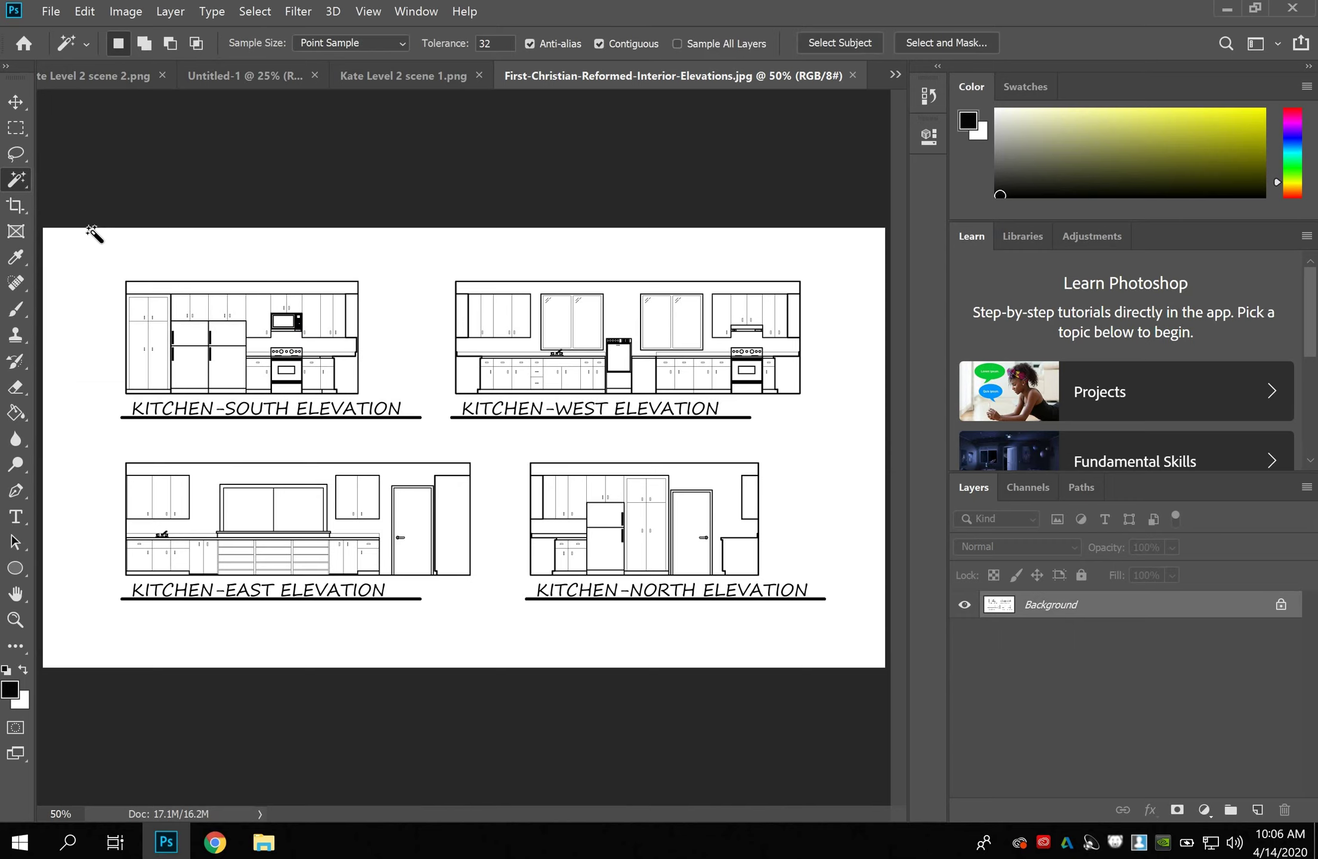
{"action": "right_click", "coordinate": [88, 284]}
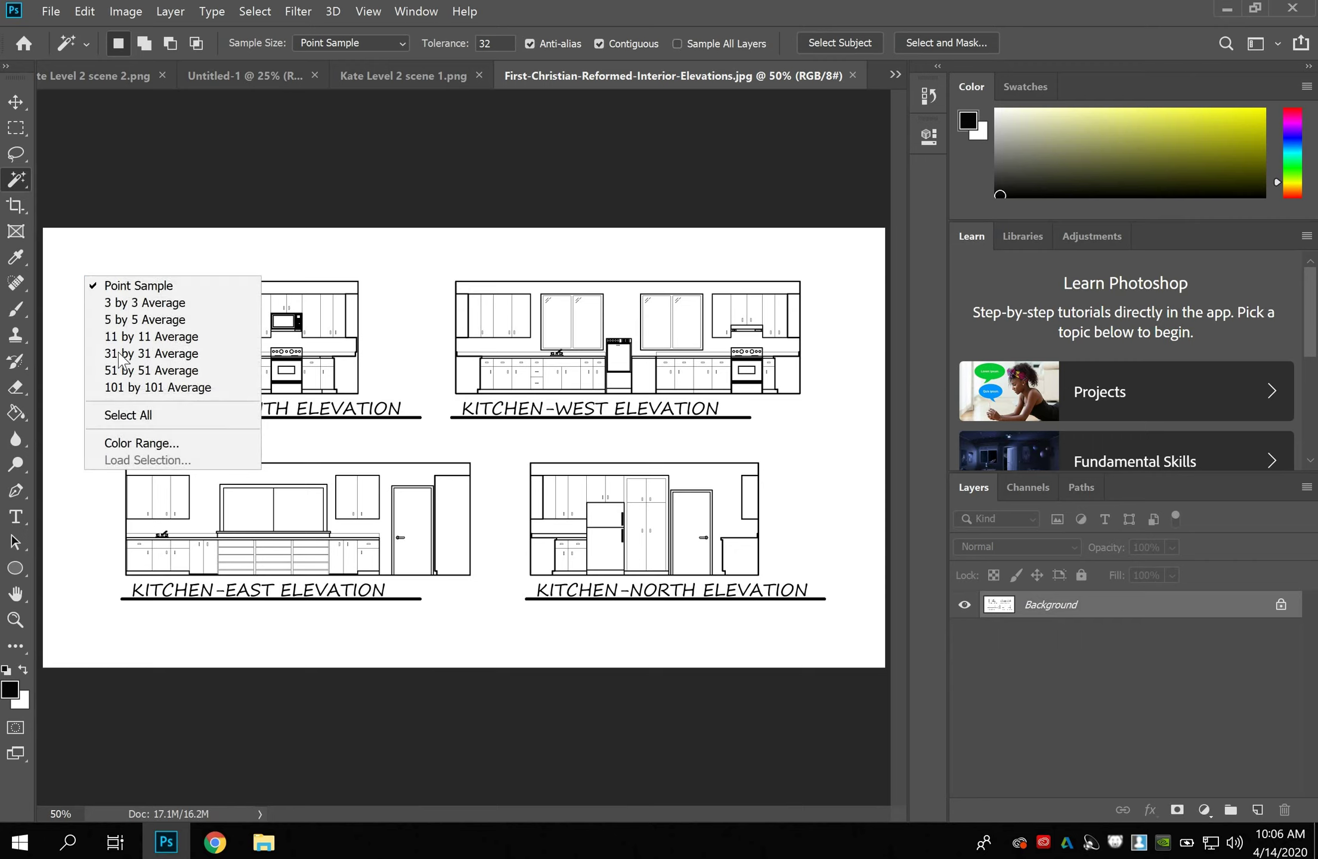
{"action": "left_click", "coordinate": [148, 446]}
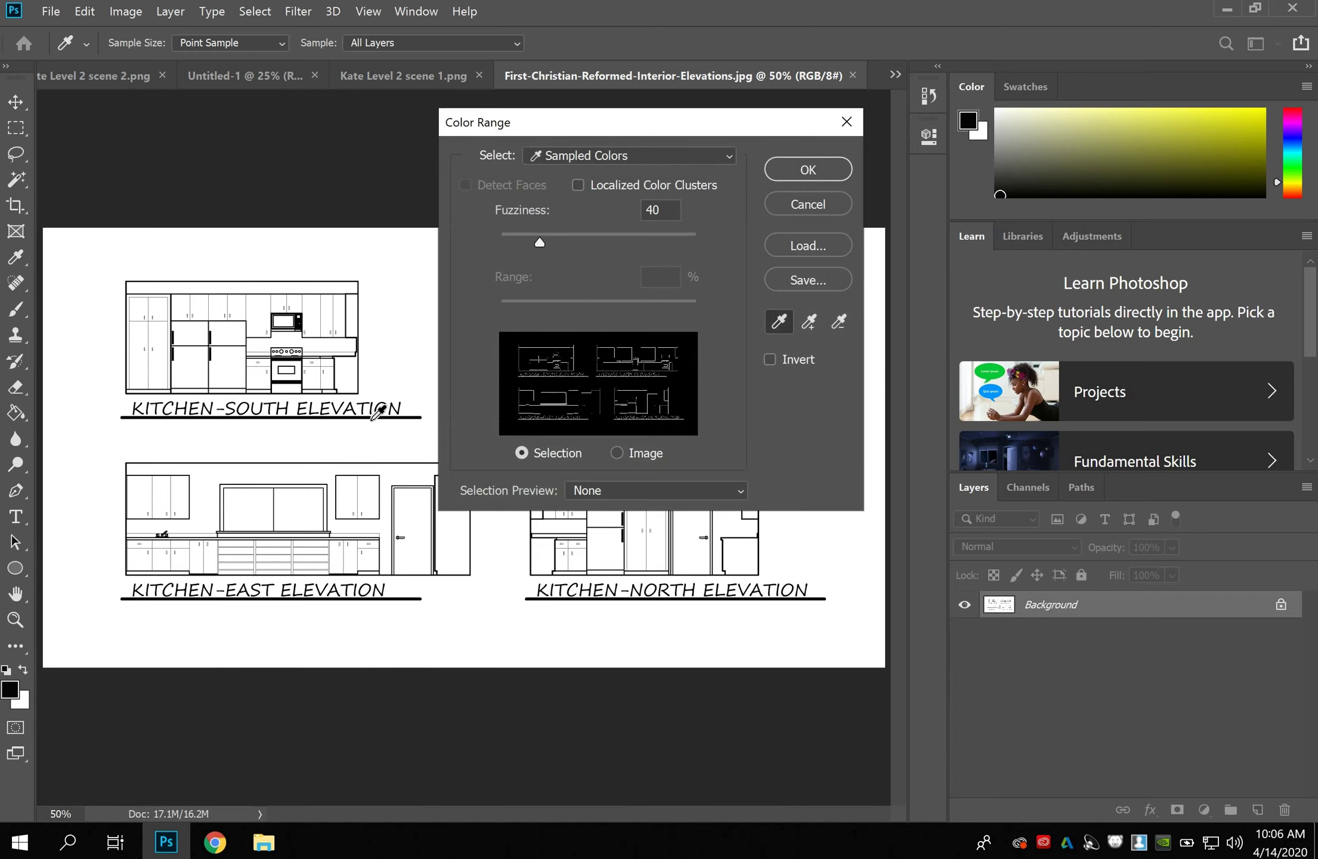
Sample the drawing's black linework and labels in Color Range and confirm the selection.
{"action": "left_click", "coordinate": [809, 321]}
{"action": "left_click", "coordinate": [280, 416]}
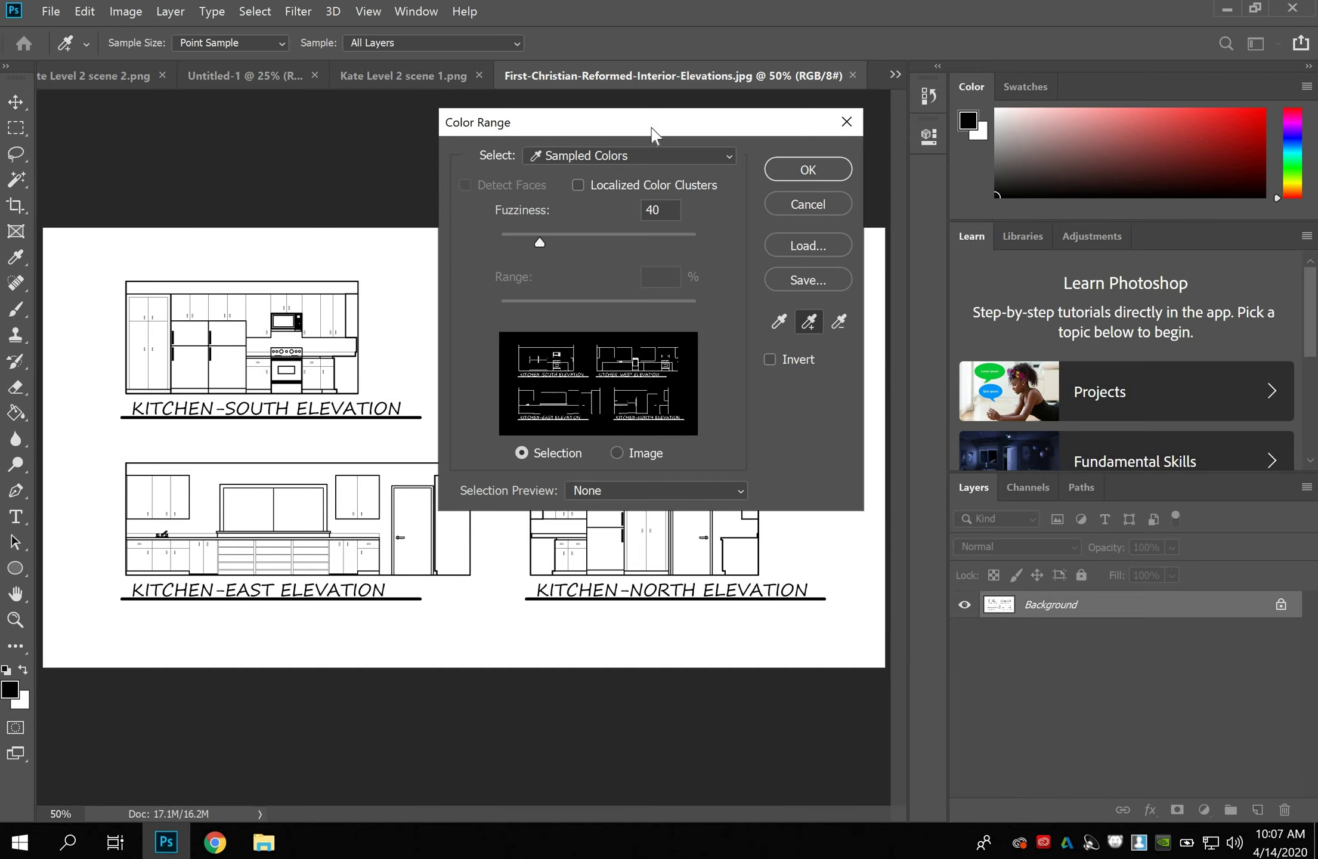
{"action": "left_click_drag", "start_coordinate": [652, 132], "coordinate": [305, 259]}
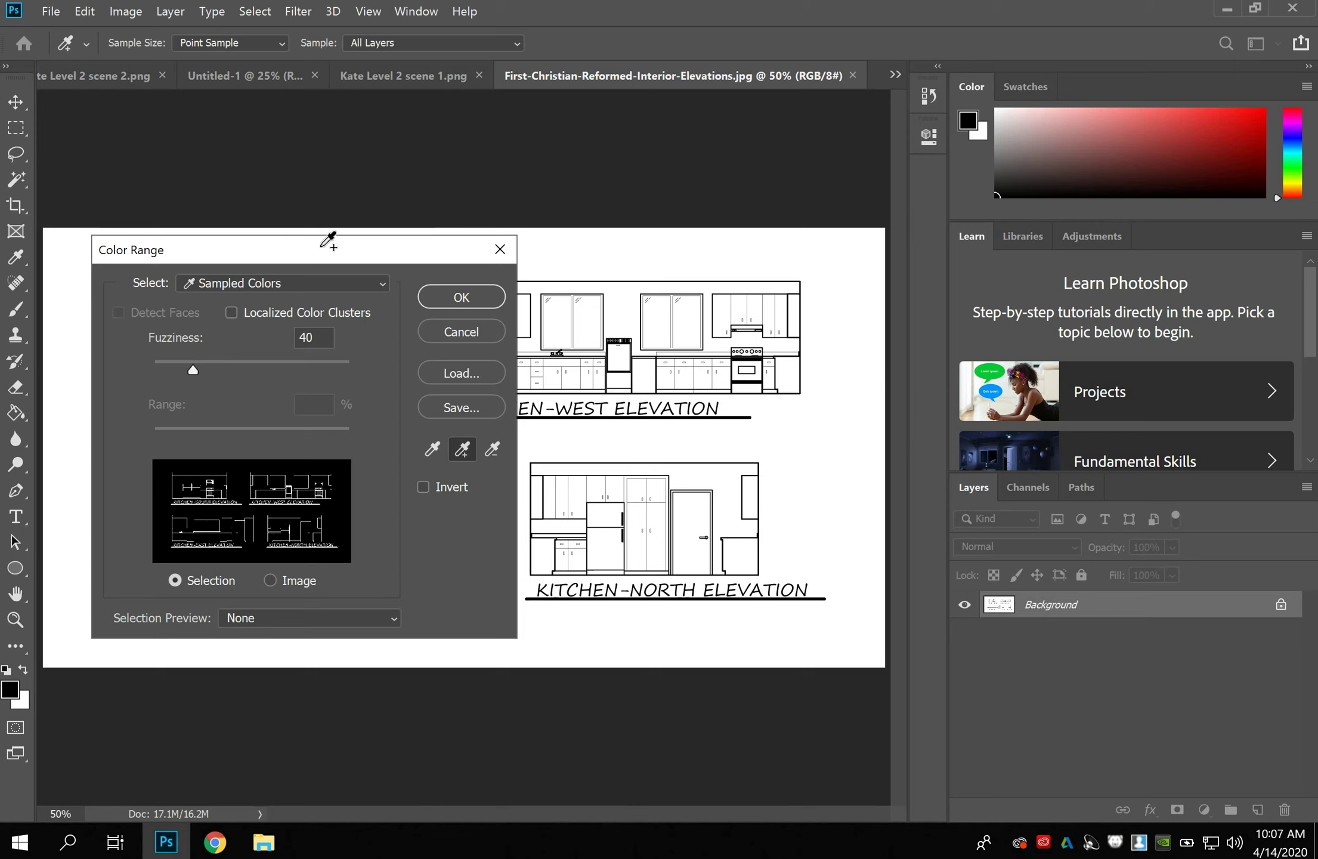
{"action": "left_click", "coordinate": [585, 329]}
{"action": "key", "text": "ctrl+plus"}
{"action": "key", "text": "ctrl+plus"}
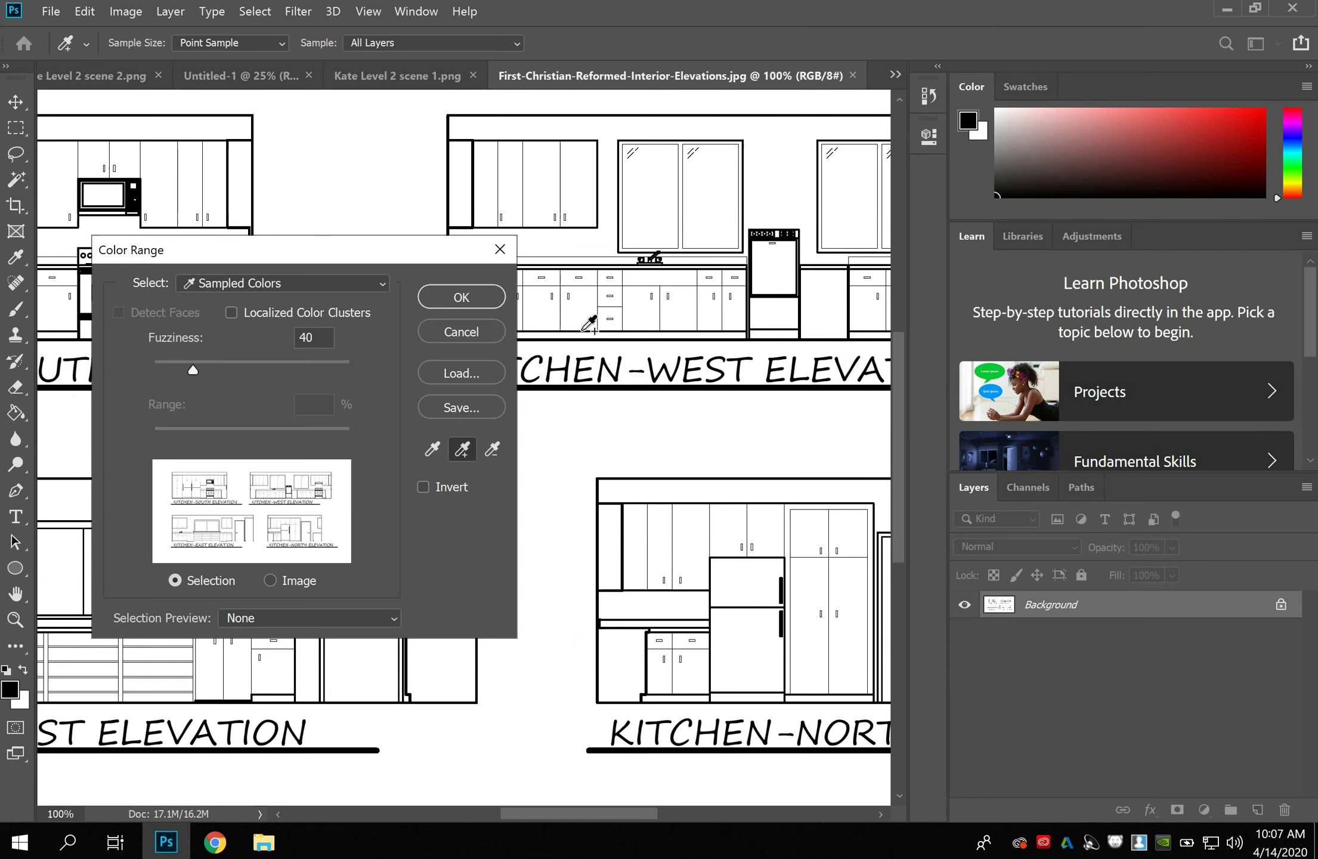
{"action": "left_click", "coordinate": [598, 327]}
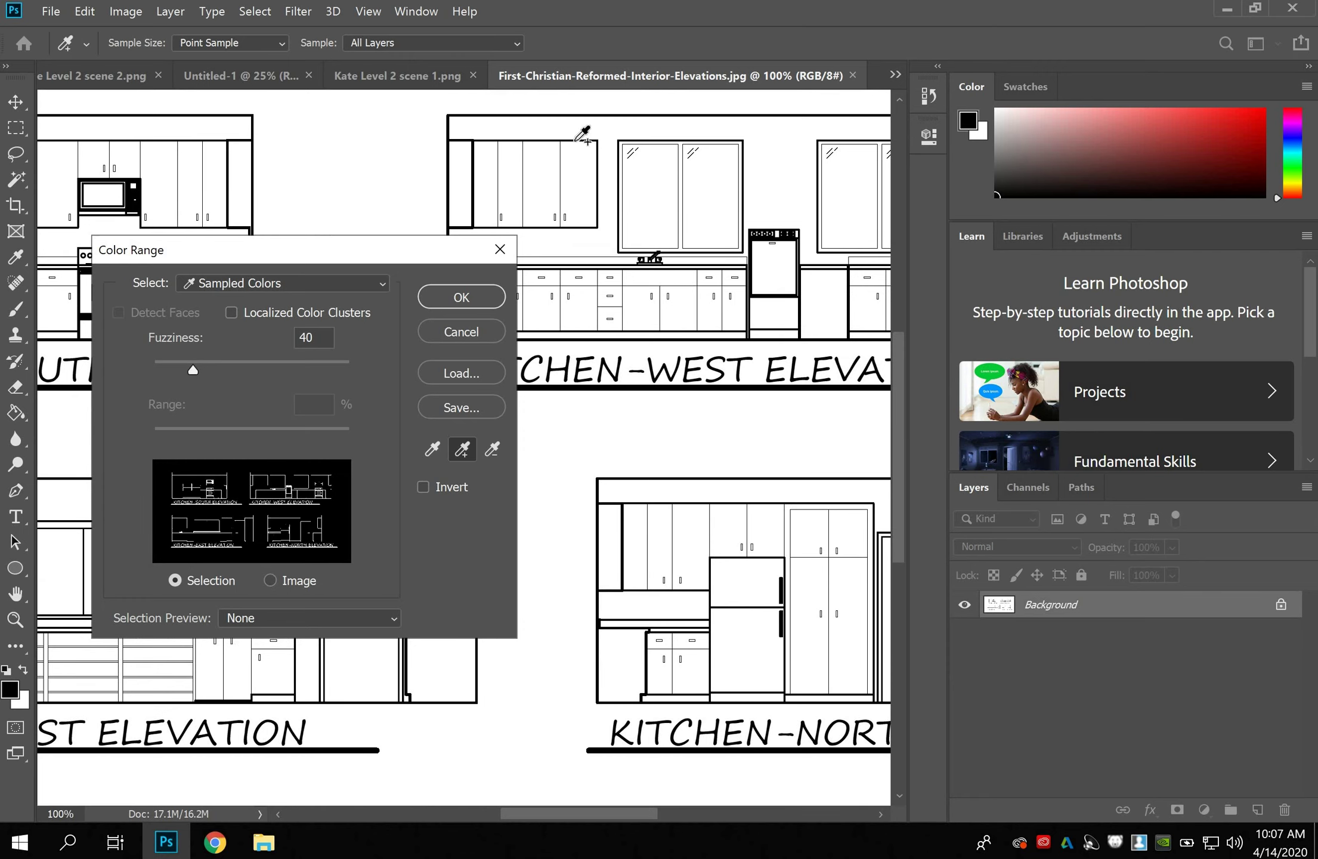
{"action": "left_click", "coordinate": [504, 193]}
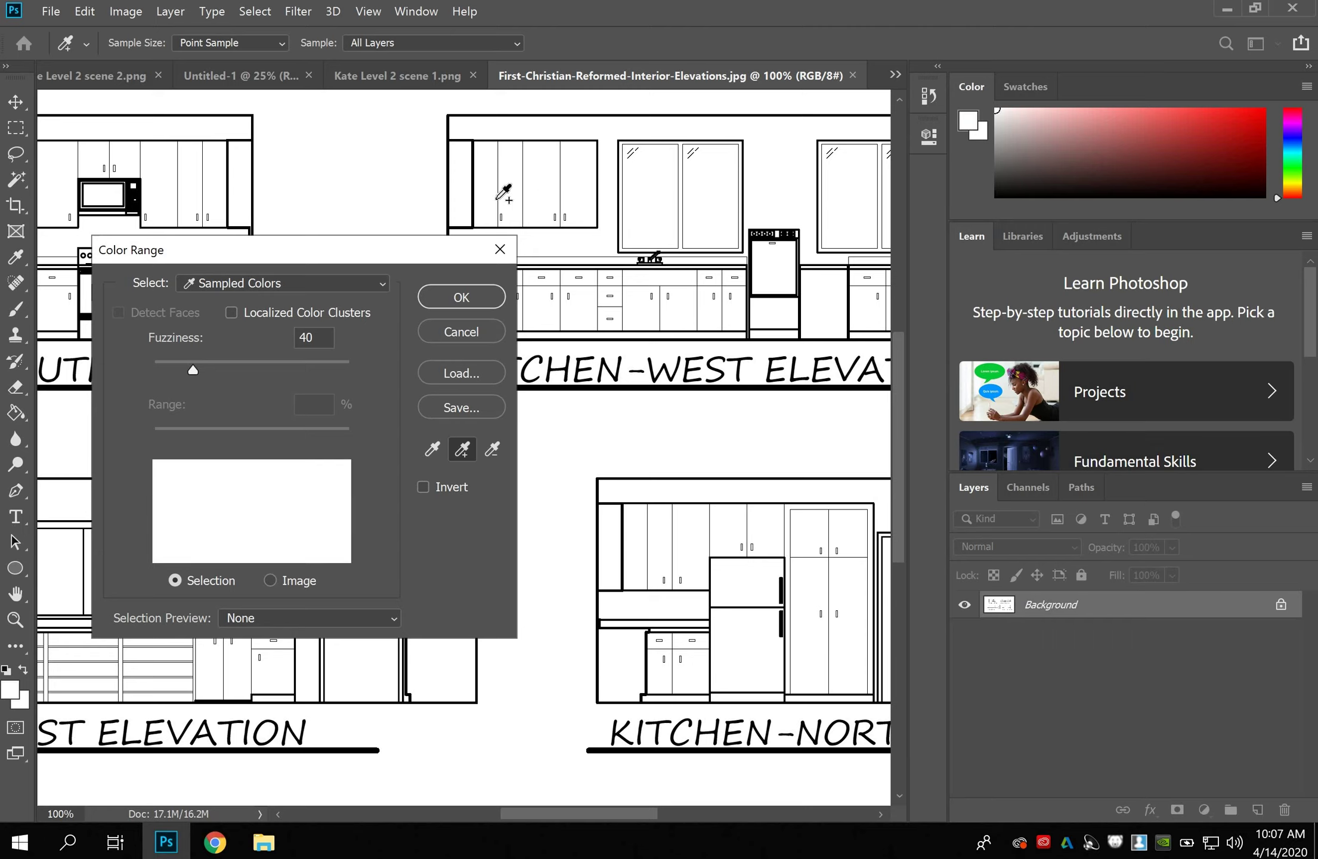
{"action": "left_click", "coordinate": [504, 192]}
{"action": "left_click", "coordinate": [519, 199]}
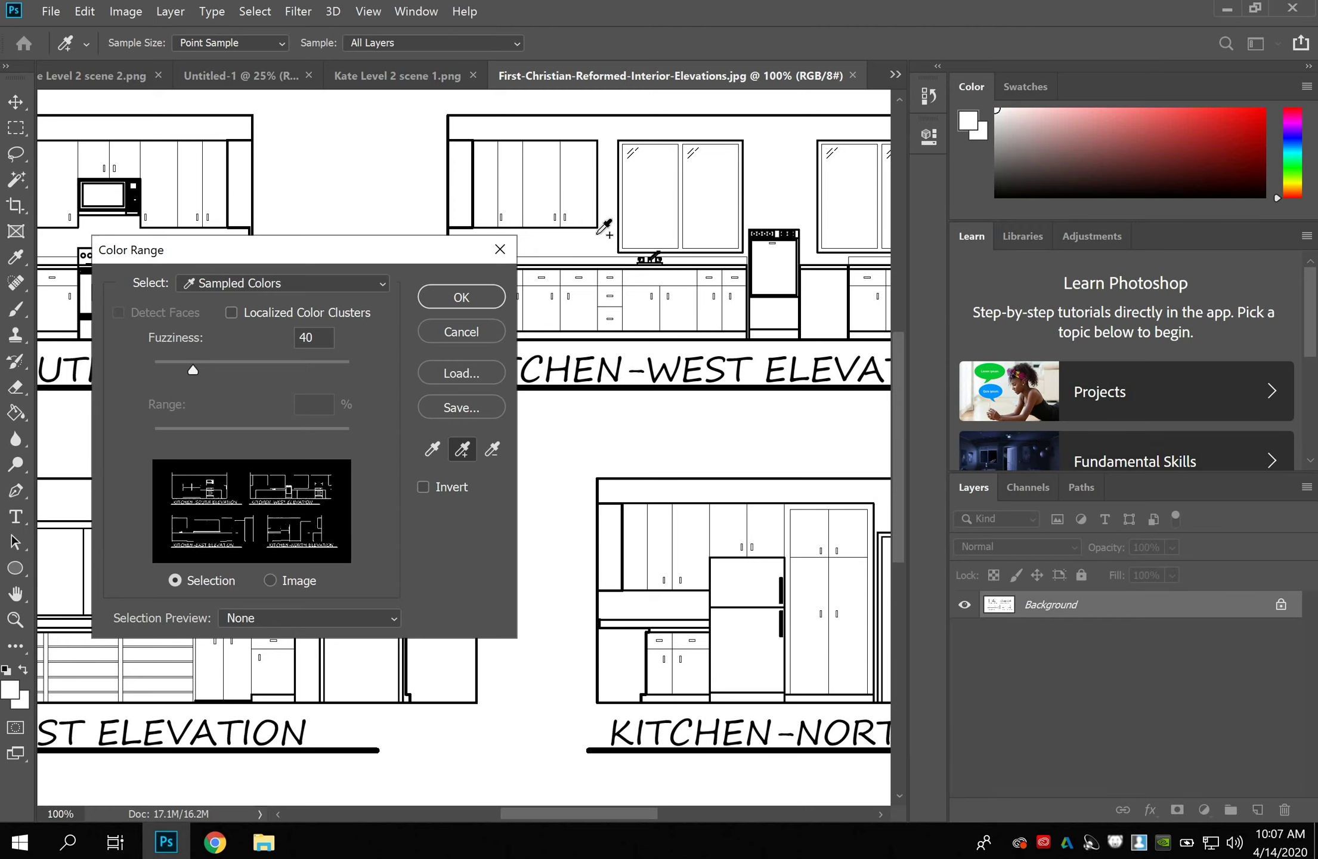
{"action": "left_click", "coordinate": [462, 296]}
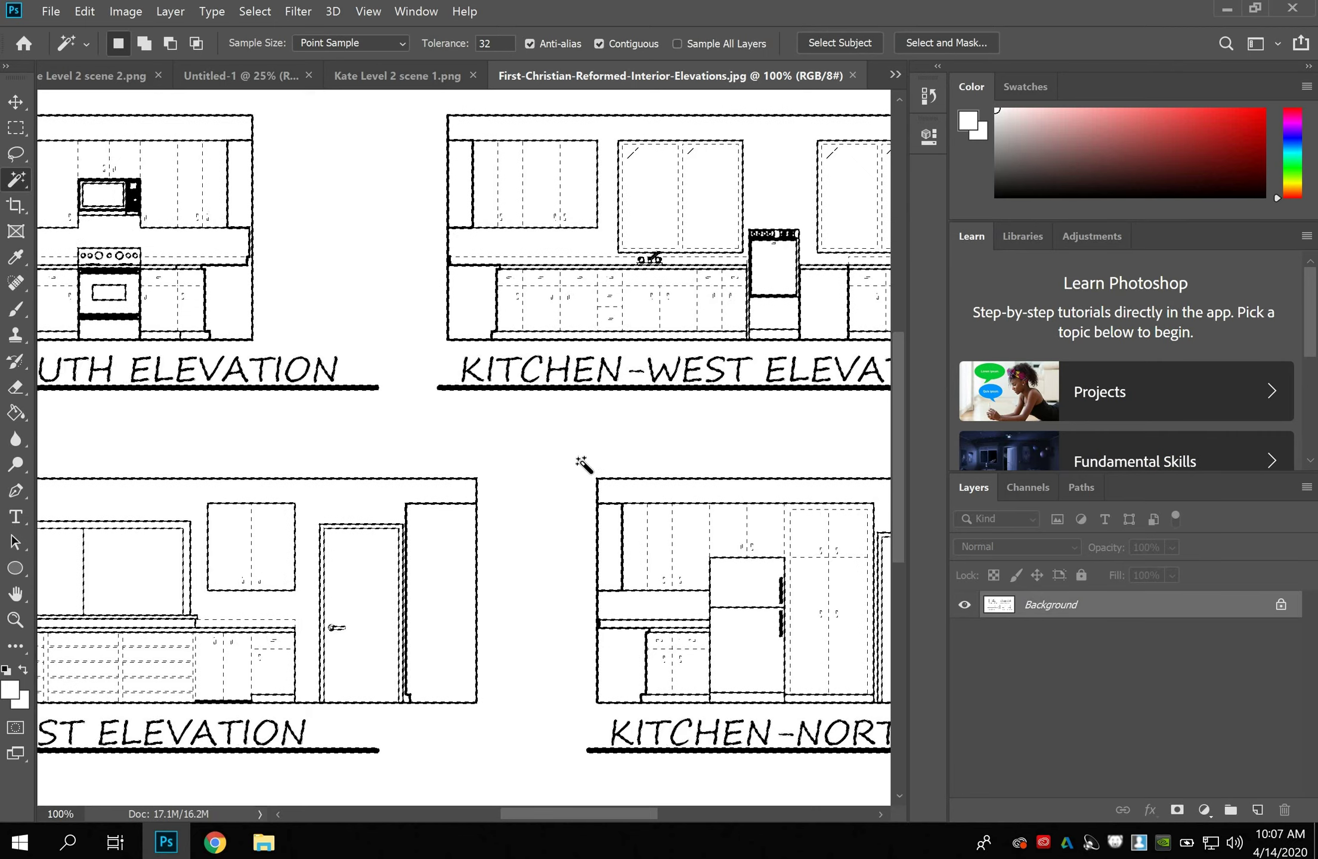
Deselect, reopen Color Range and select only the black lines at Fuzziness 40.
{"action": "key", "text": "ctrl+d"}
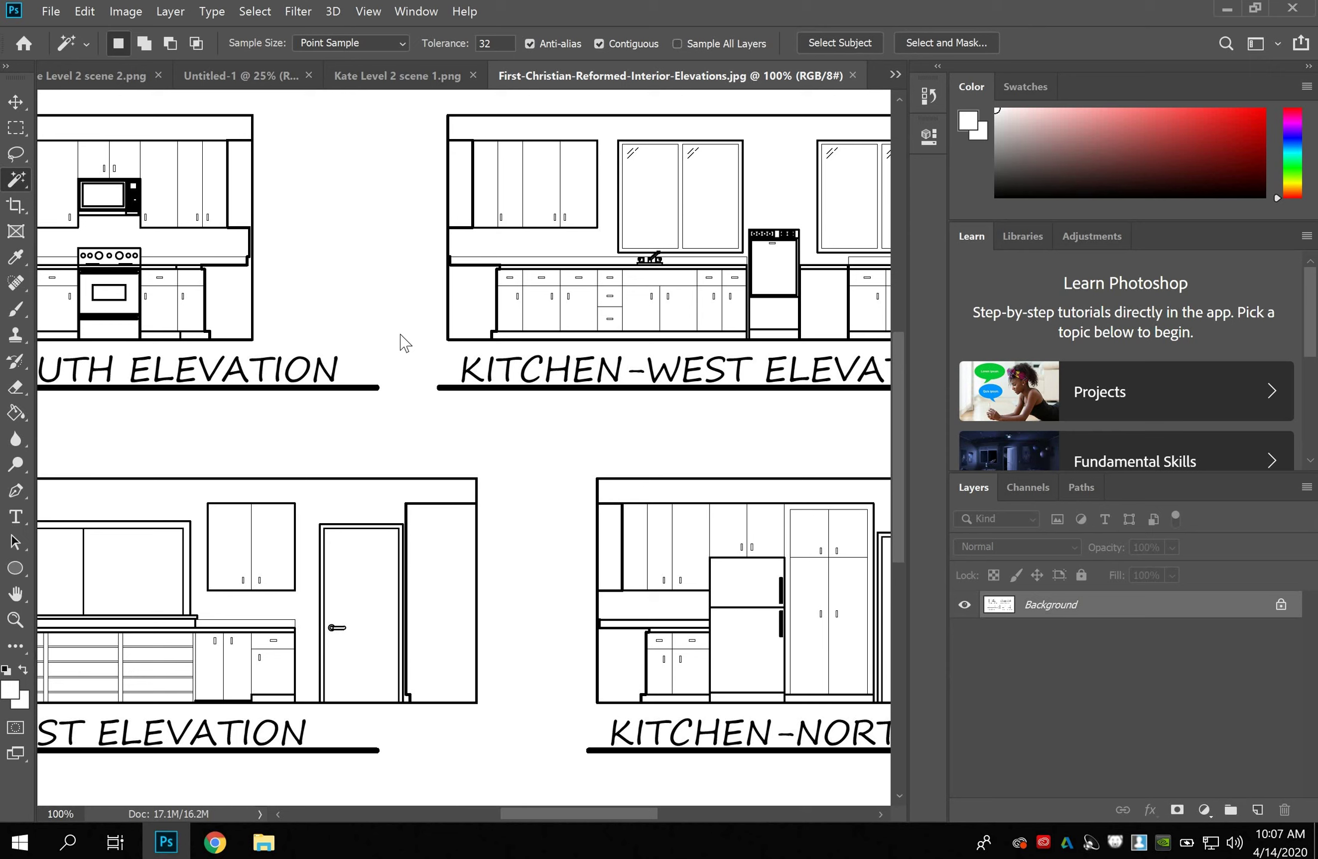
{"action": "right_click", "coordinate": [404, 343]}
{"action": "left_click", "coordinate": [447, 498]}
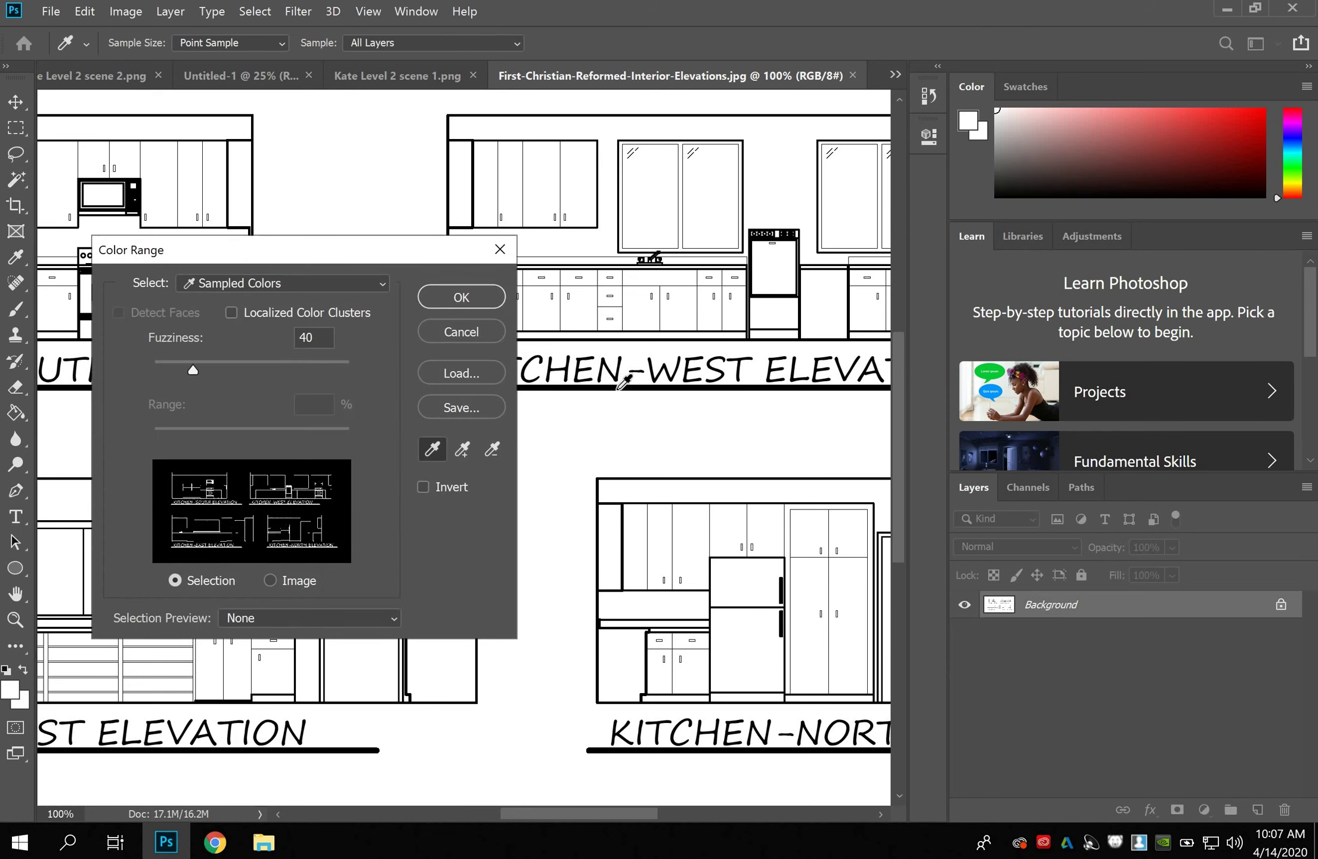
{"action": "left_click", "coordinate": [615, 374]}
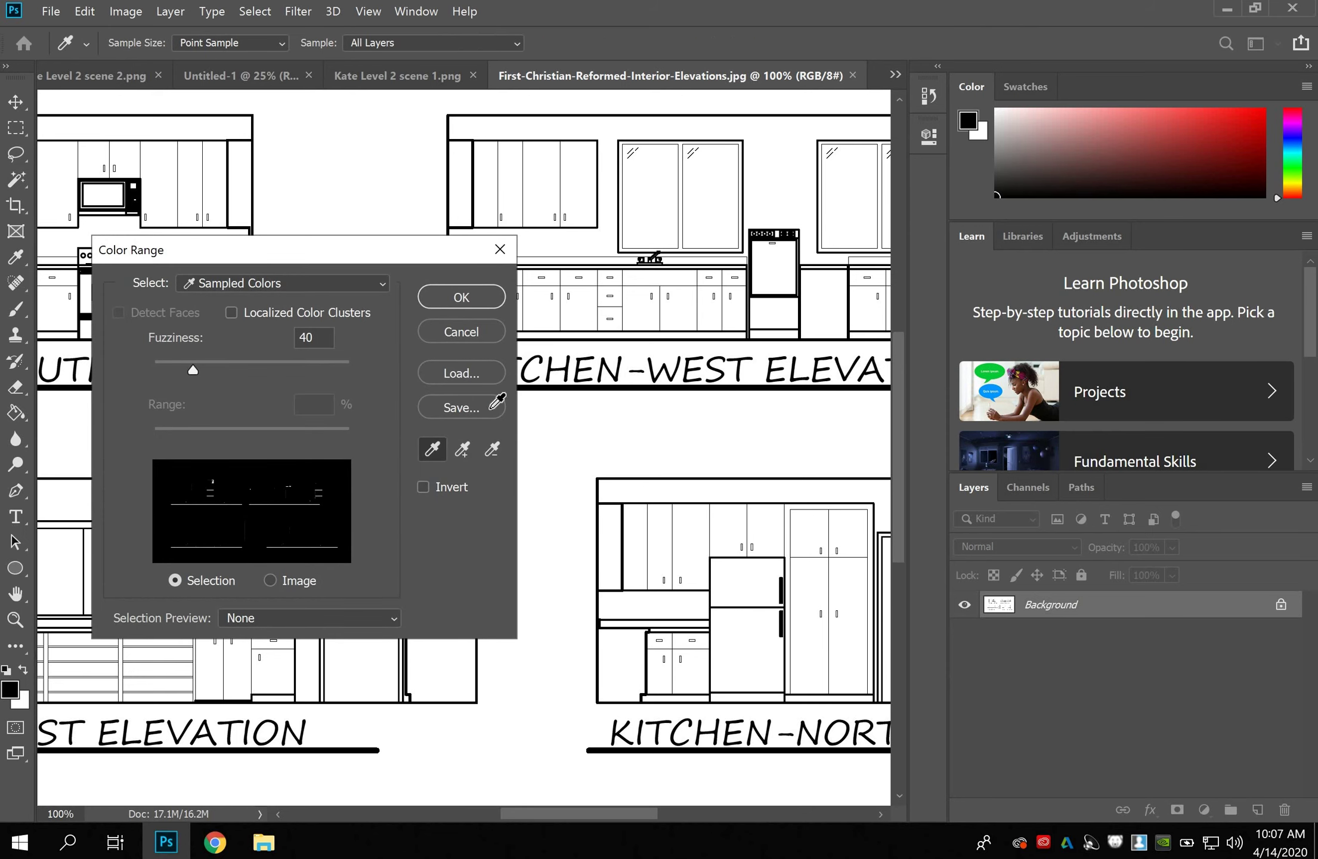
{"action": "left_click", "coordinate": [464, 451]}
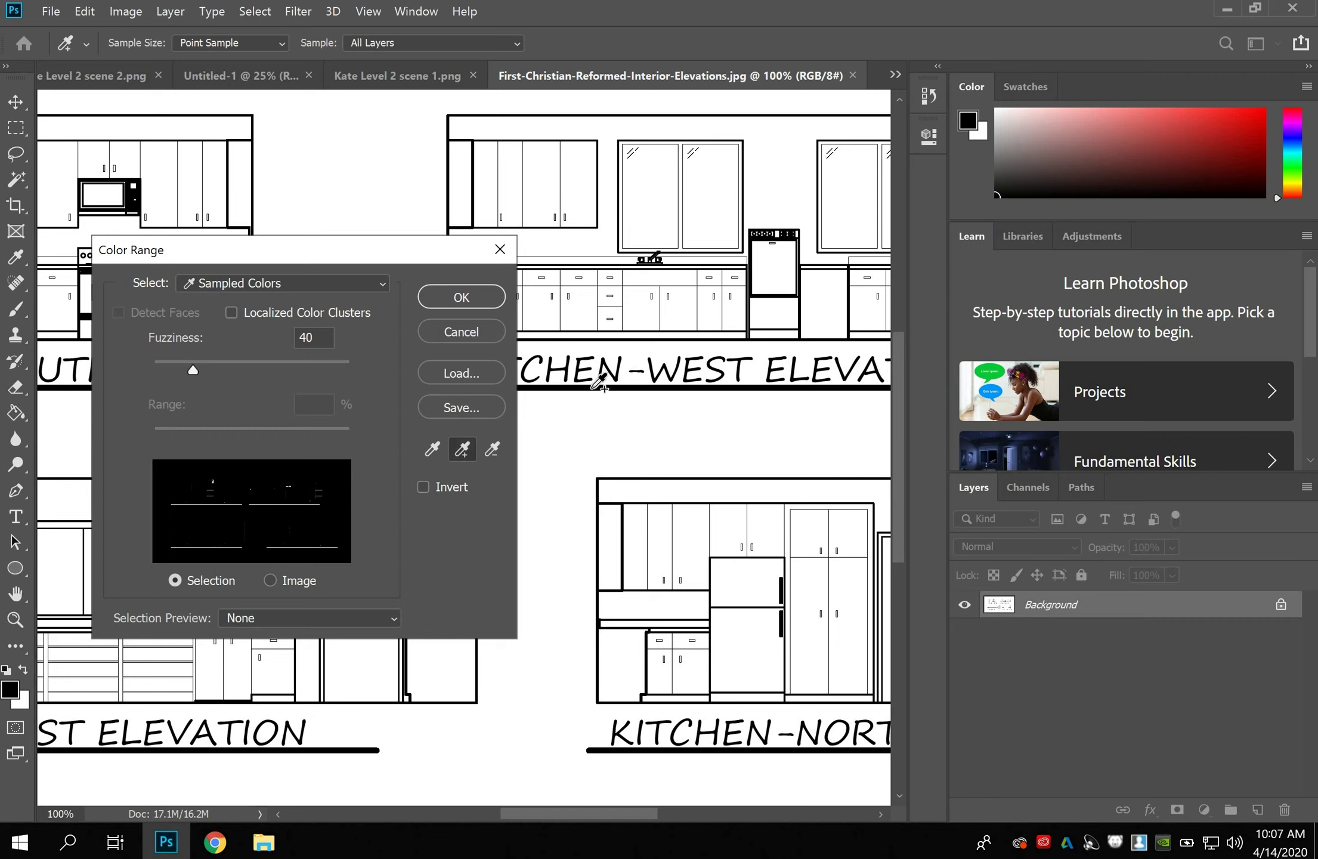
{"action": "left_click", "coordinate": [609, 366]}
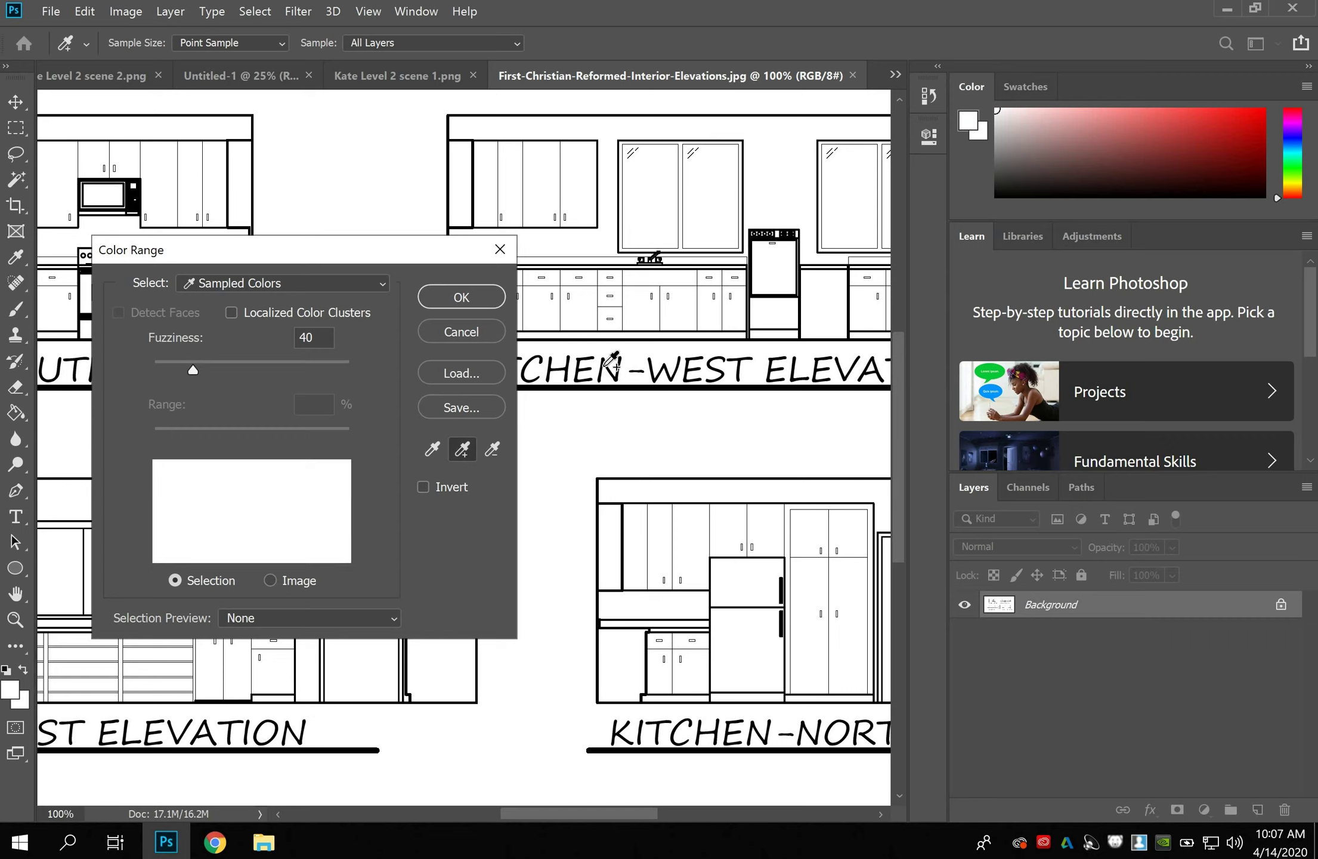
{"action": "key", "text": "ctrl+z"}
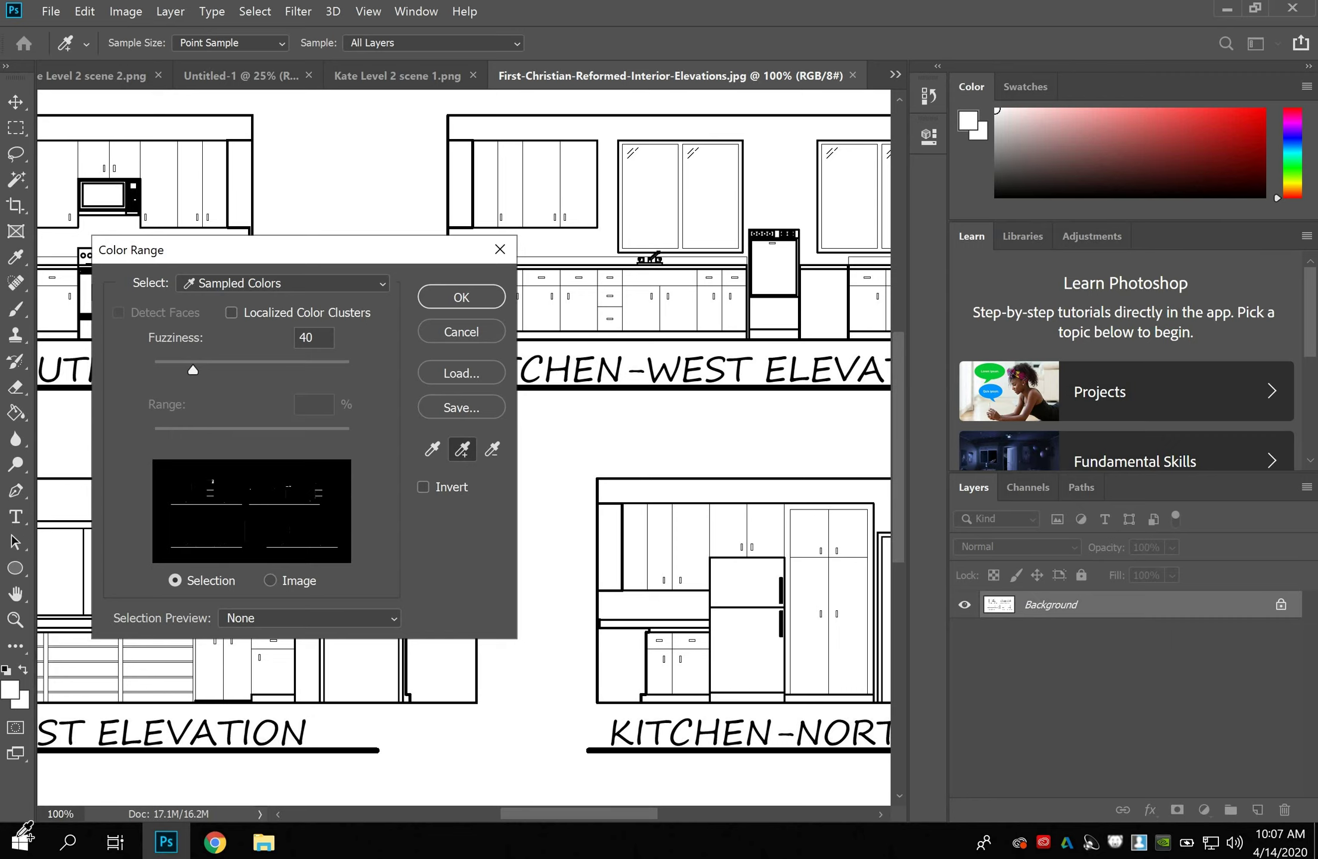
{"action": "key", "text": "Return"}
{"action": "key", "text": "w"}
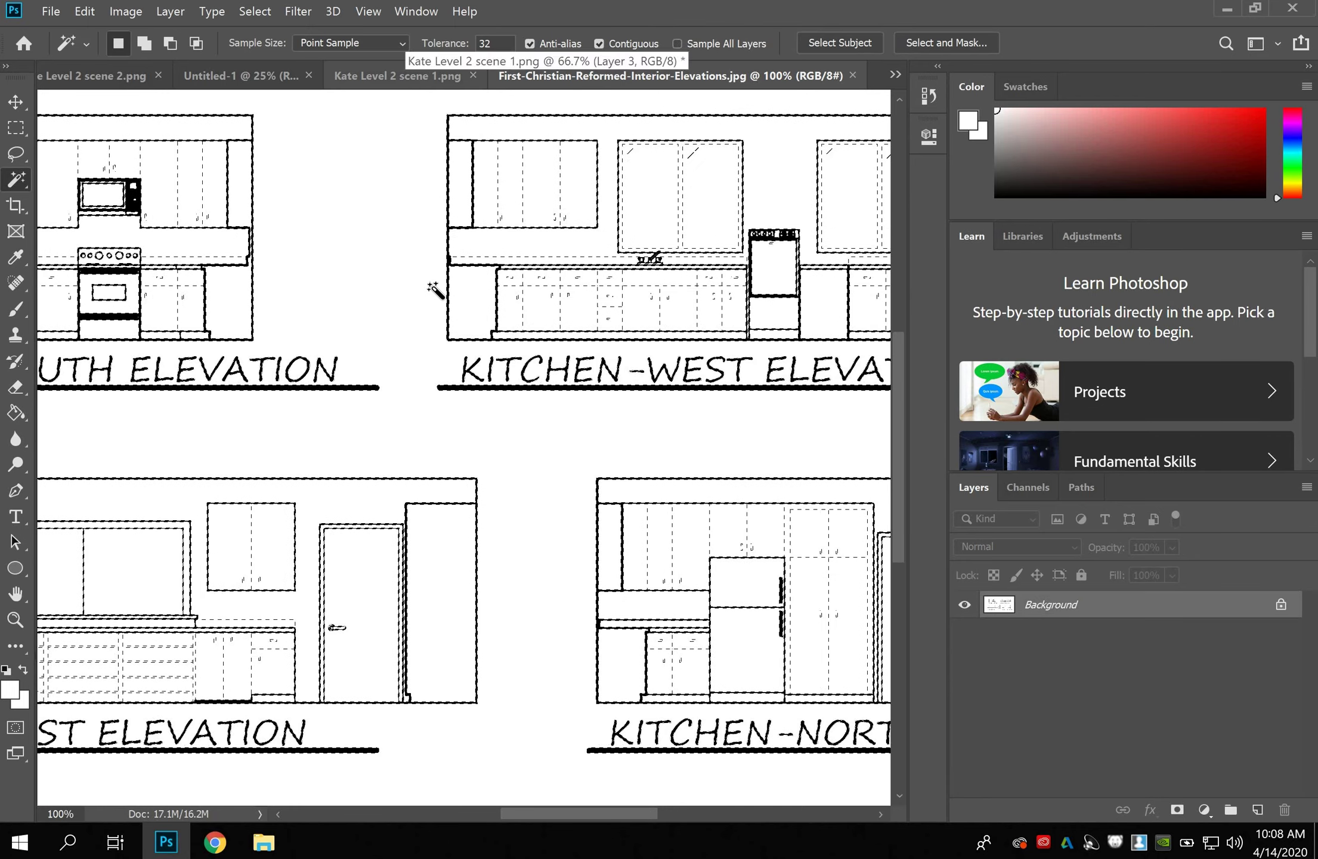
Paste the black linework into the scene 1 render as Layer 4, scaled to 41.32% over the centre.
{"action": "left_click", "coordinate": [390, 78]}
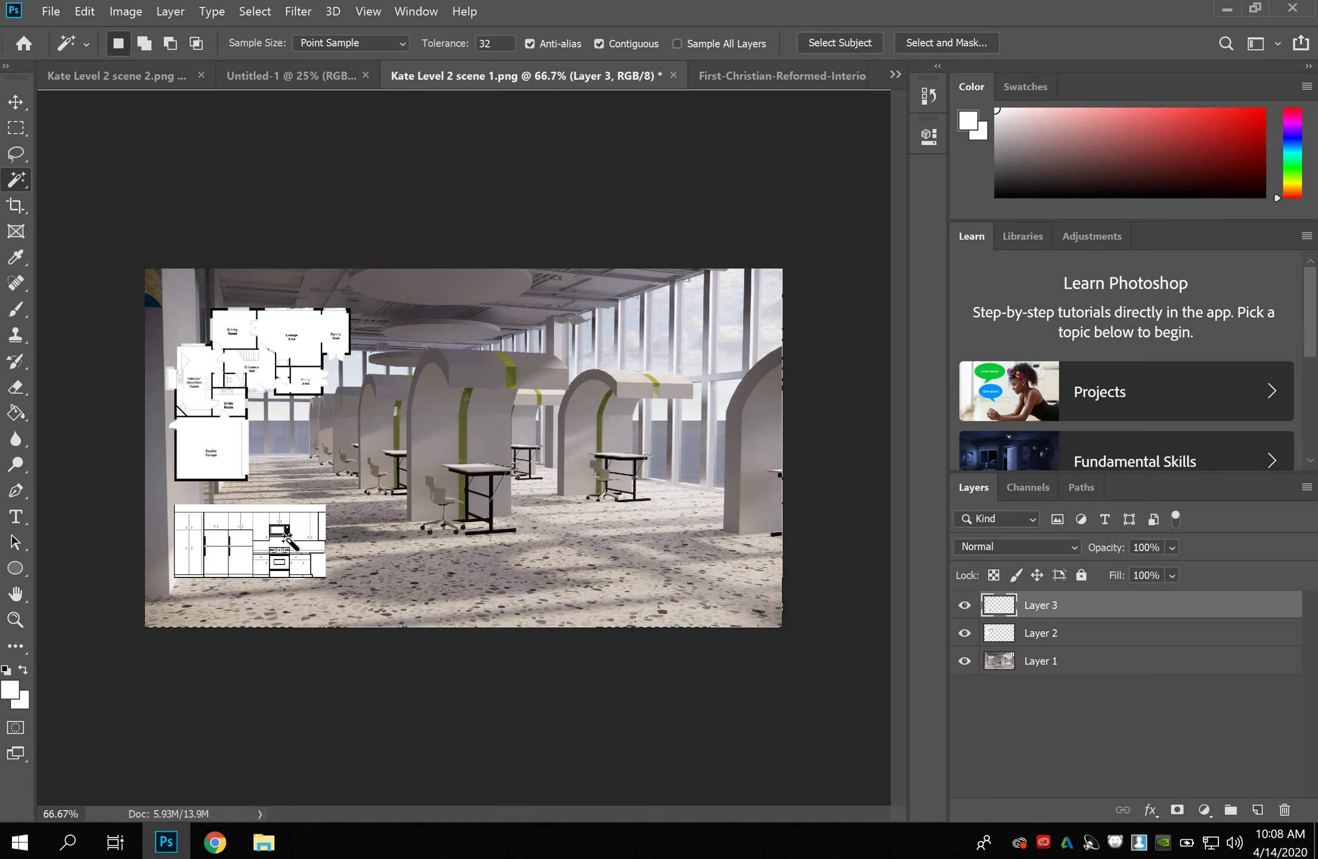
{"action": "key", "text": "ctrl+v"}
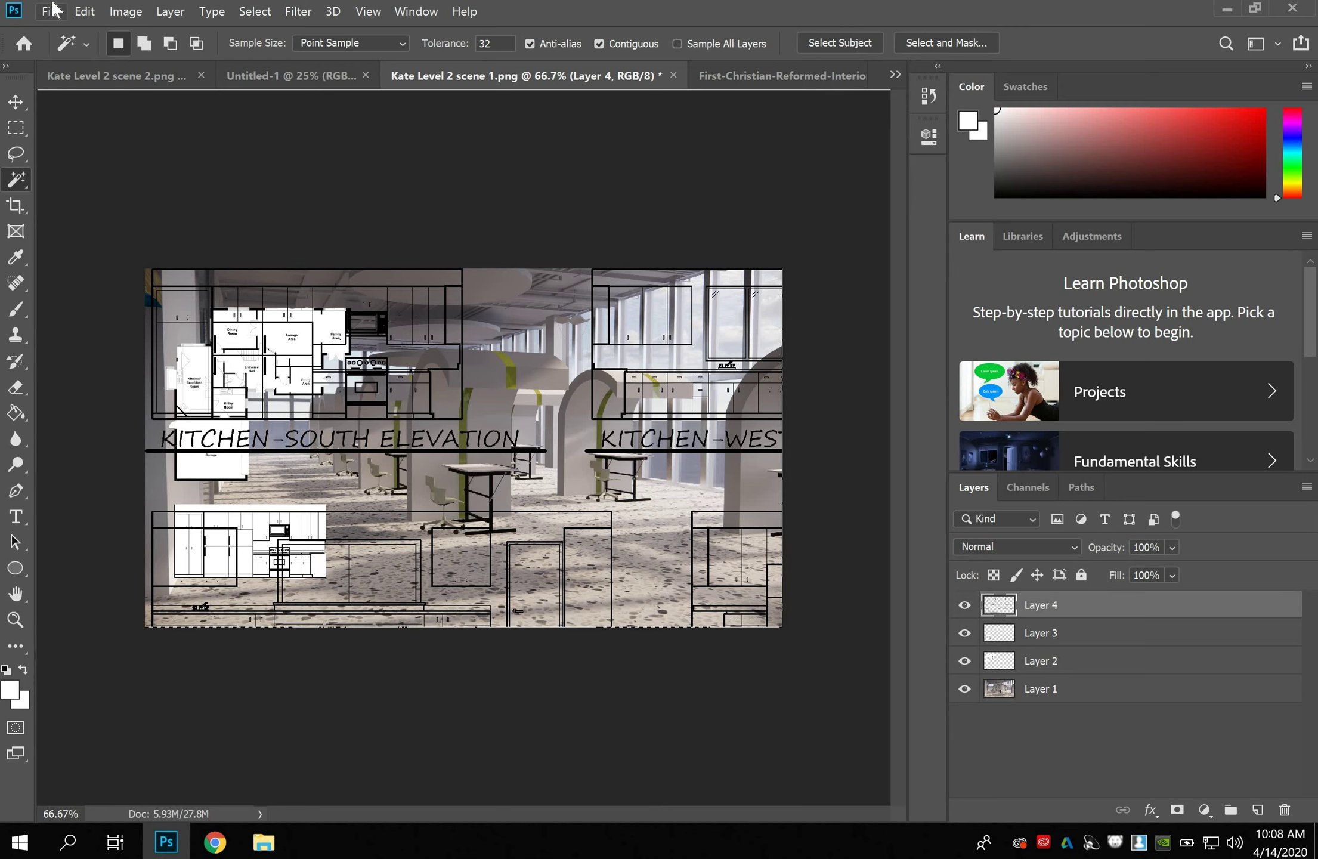
{"action": "left_click", "coordinate": [88, 12]}
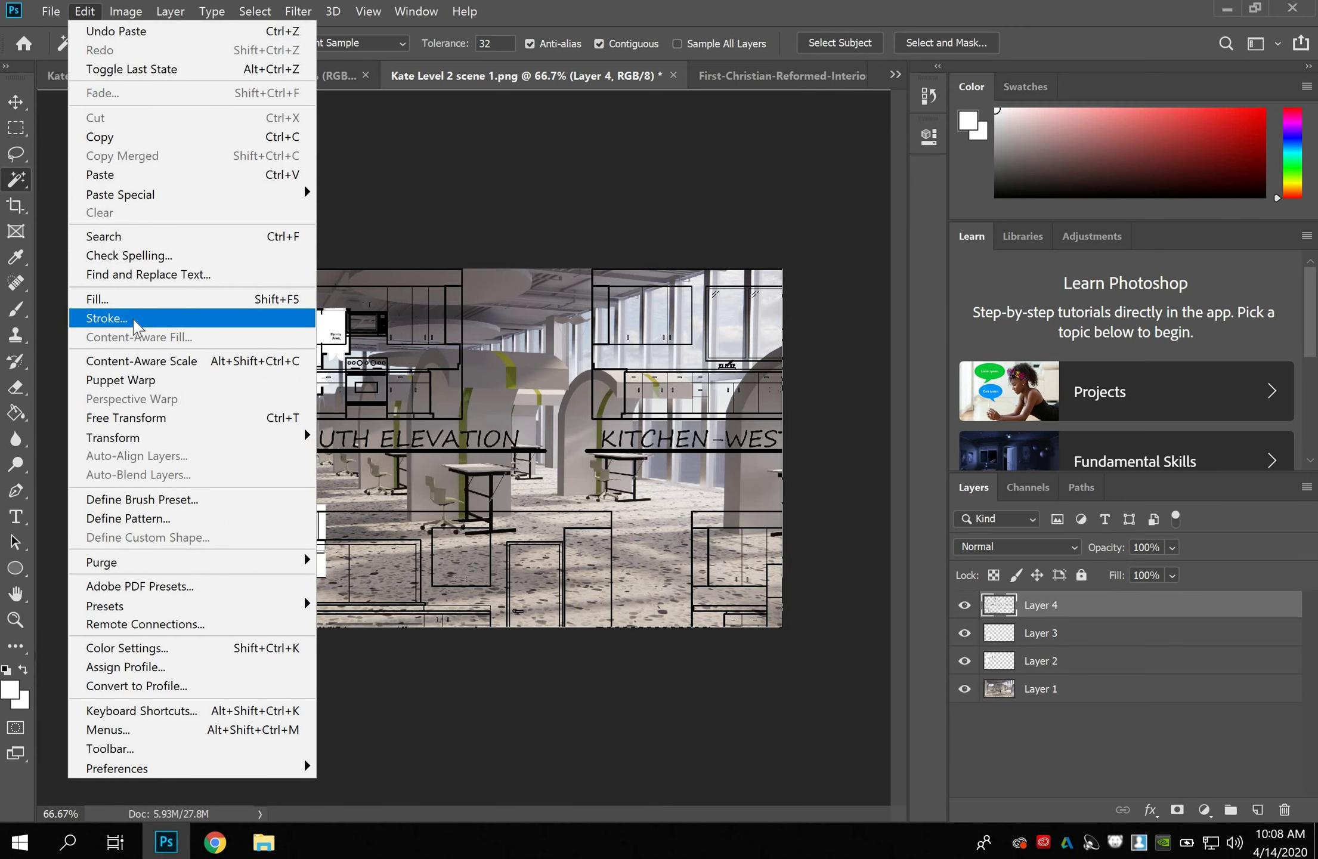
{"action": "mouse_move", "coordinate": [149, 438]}
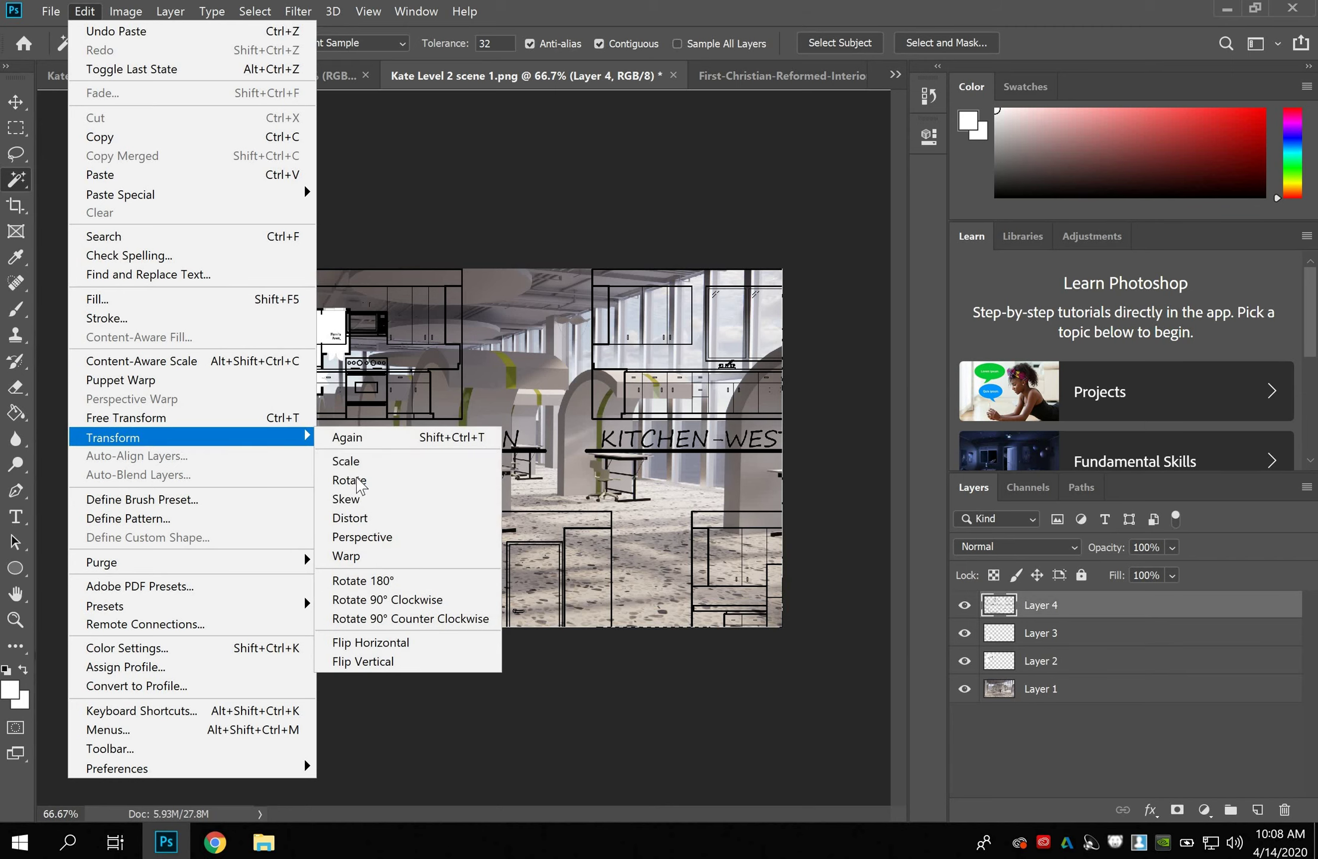
{"action": "left_click", "coordinate": [346, 461]}
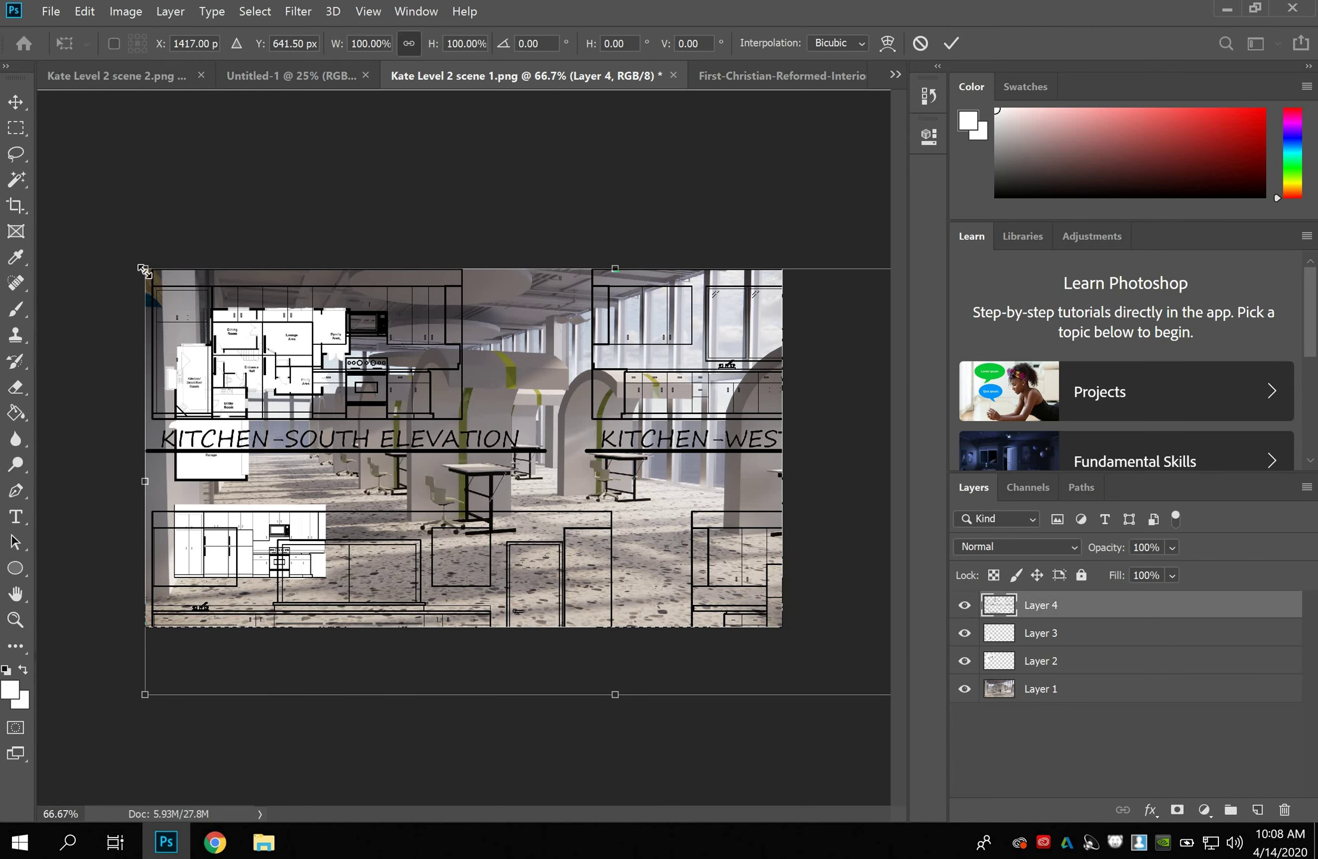
{"action": "left_click_drag", "start_coordinate": [319, 395], "coordinate": [579, 464]}
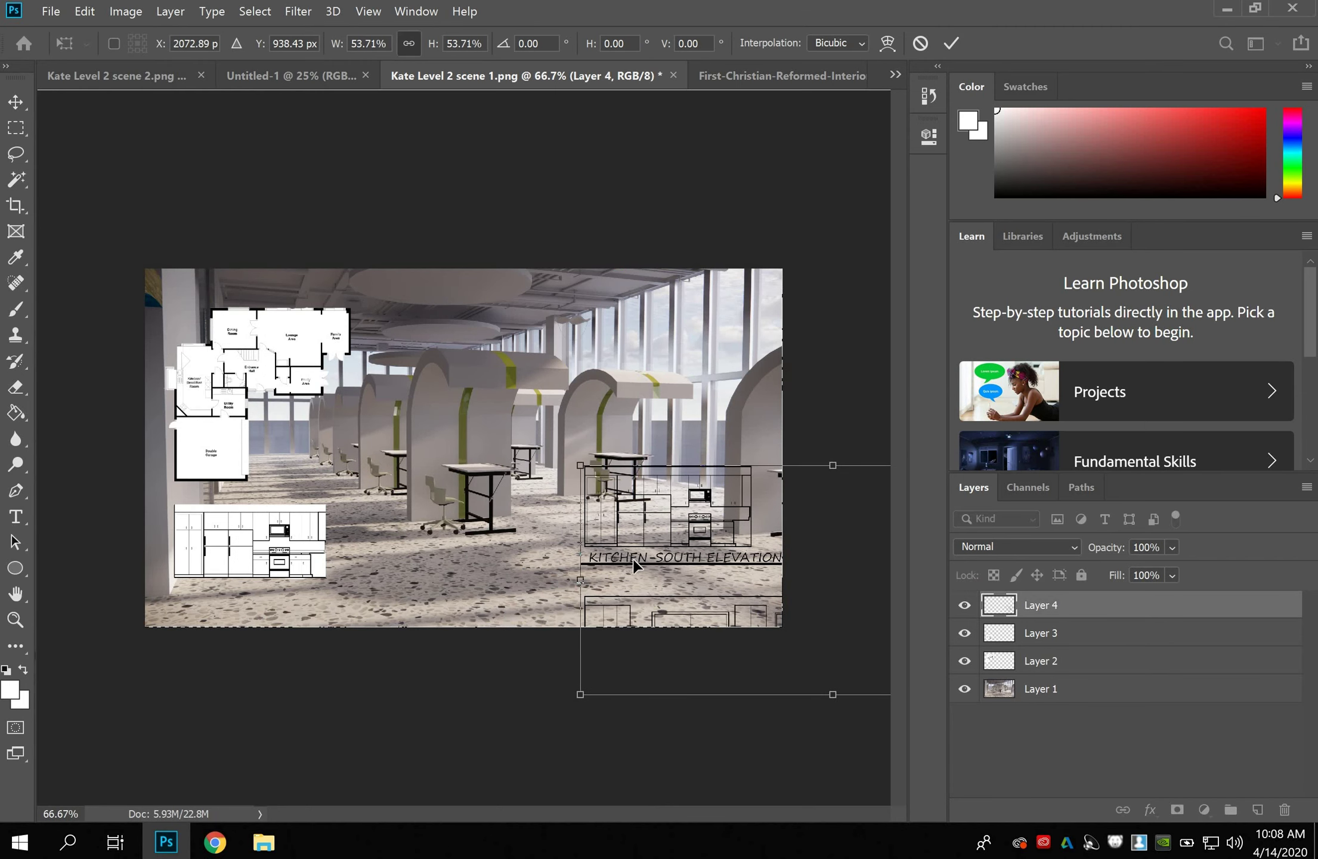
{"action": "left_click_drag", "start_coordinate": [579, 543], "coordinate": [453, 391]}
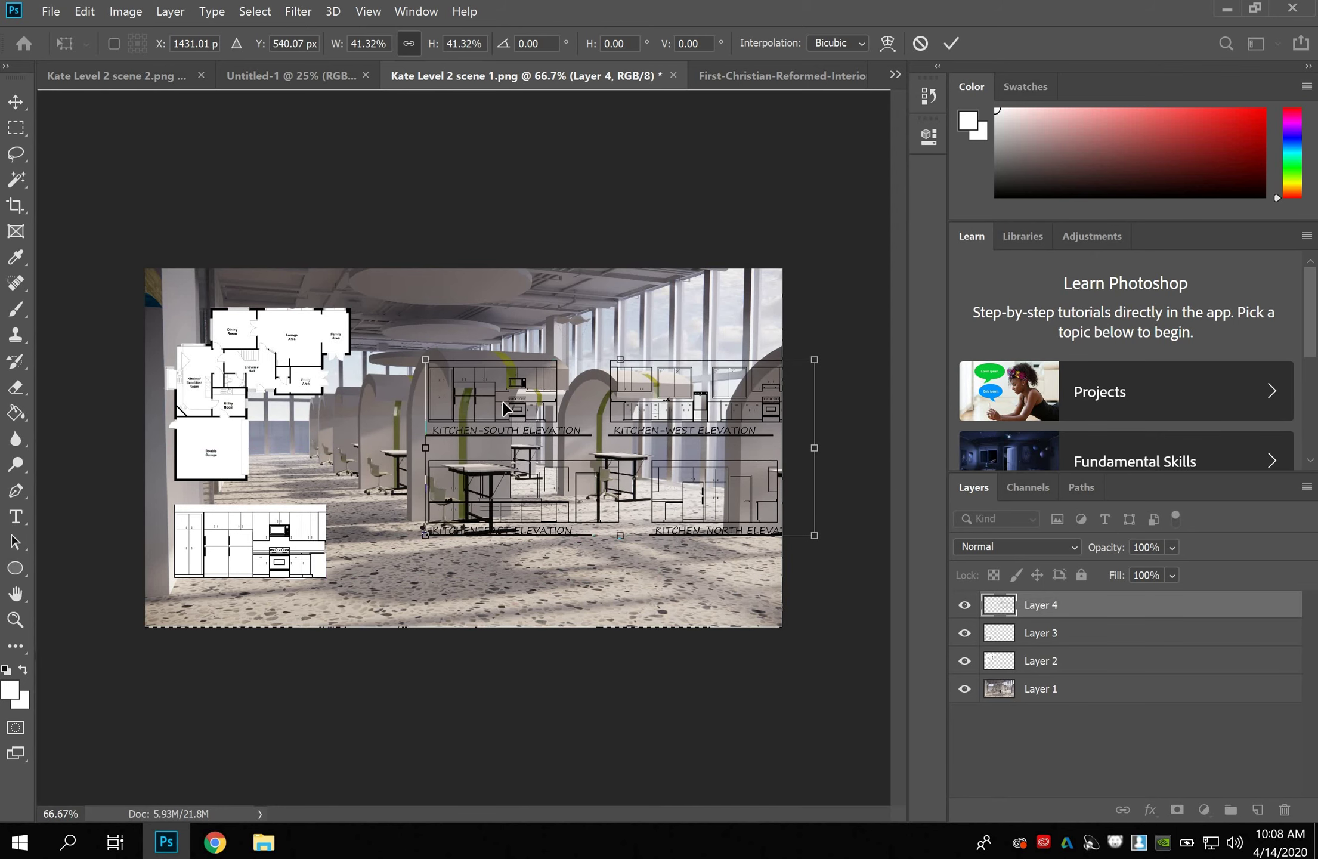
{"action": "left_click_drag", "start_coordinate": [477, 446], "coordinate": [357, 501]}
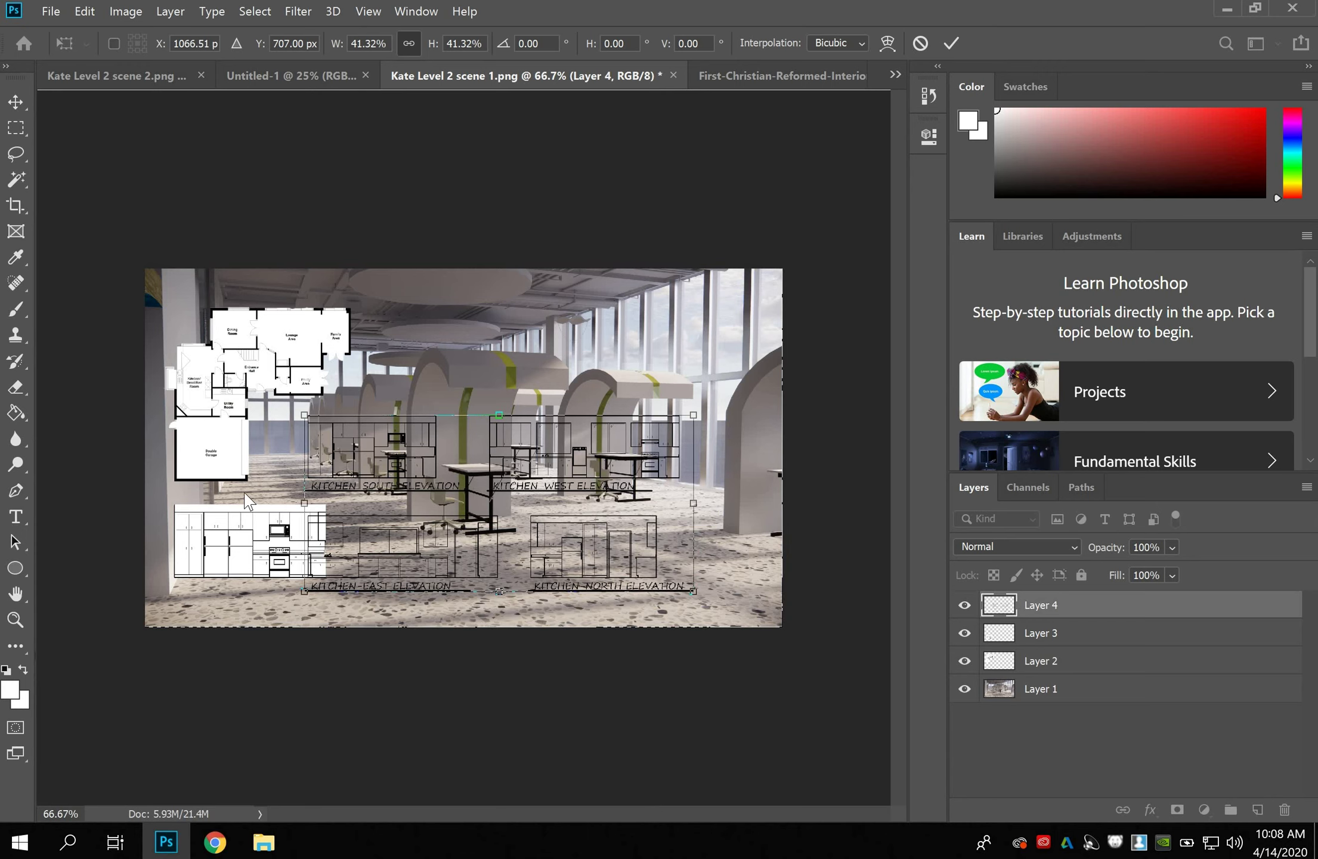
{"action": "left_click", "coordinate": [15, 102]}
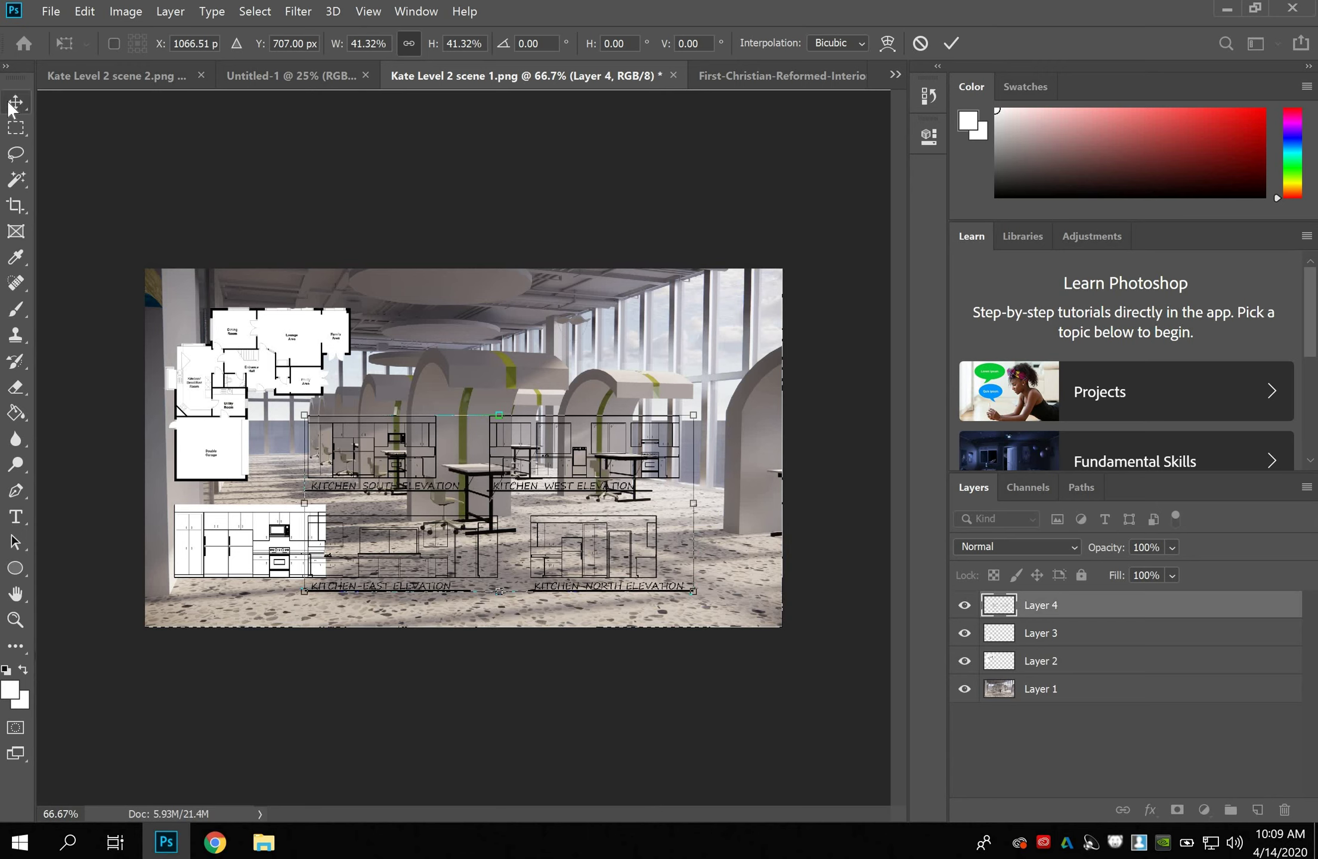
Delete Layer 3's white elevation image, undoing an accidental shift of the render.
{"action": "left_click", "coordinate": [252, 556]}
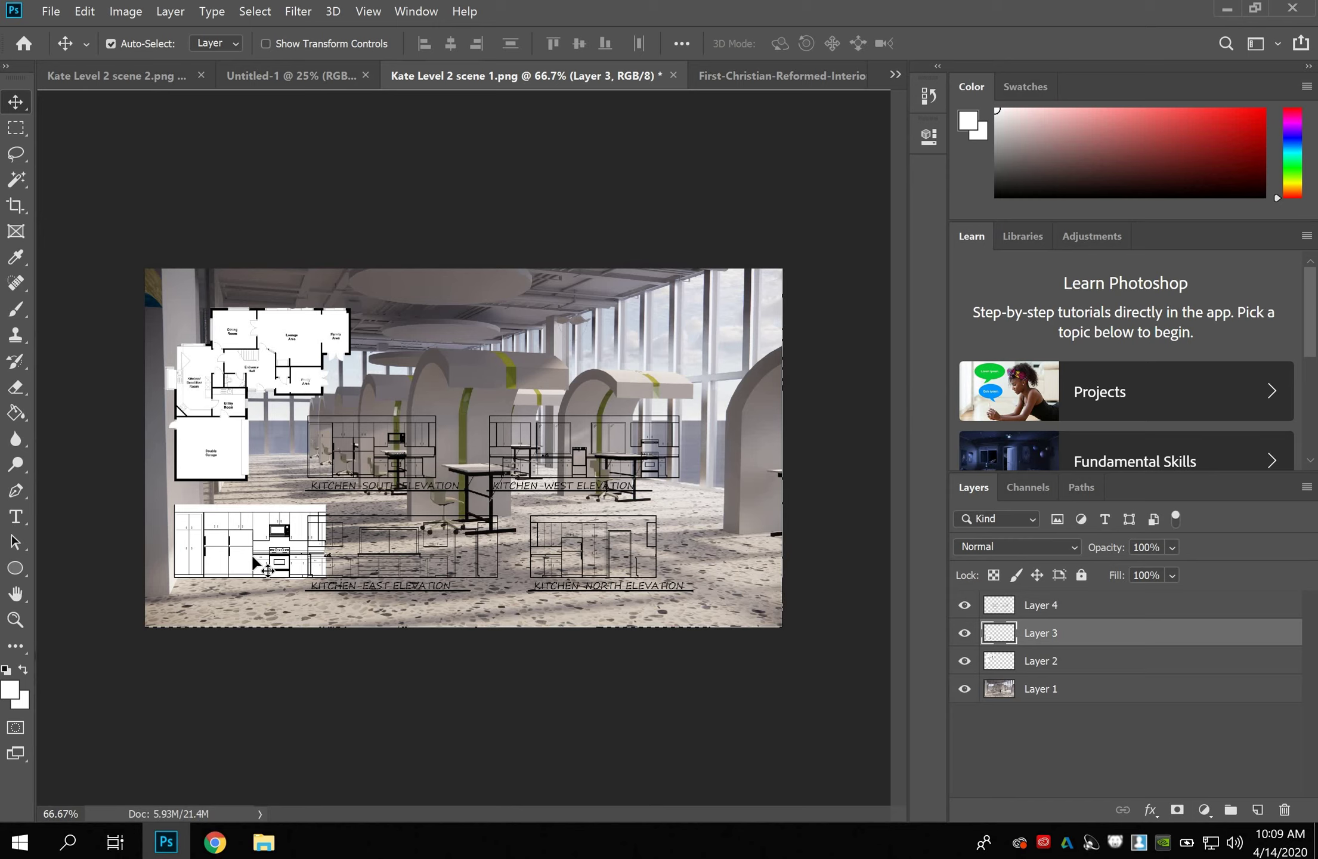
{"action": "key", "text": "Delete"}
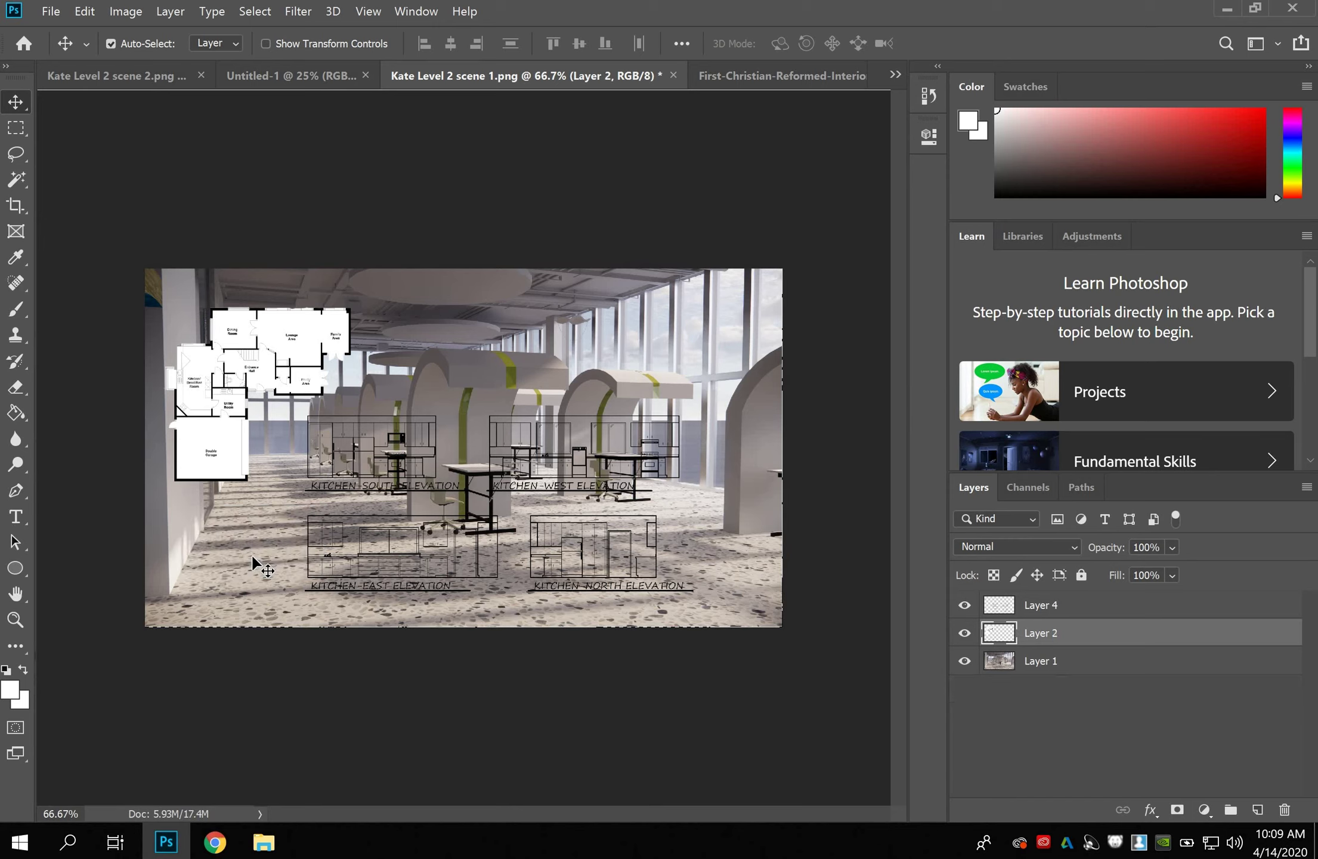
{"action": "left_click", "coordinate": [357, 552]}
{"action": "left_click_drag", "start_coordinate": [351, 449], "coordinate": [385, 472]}
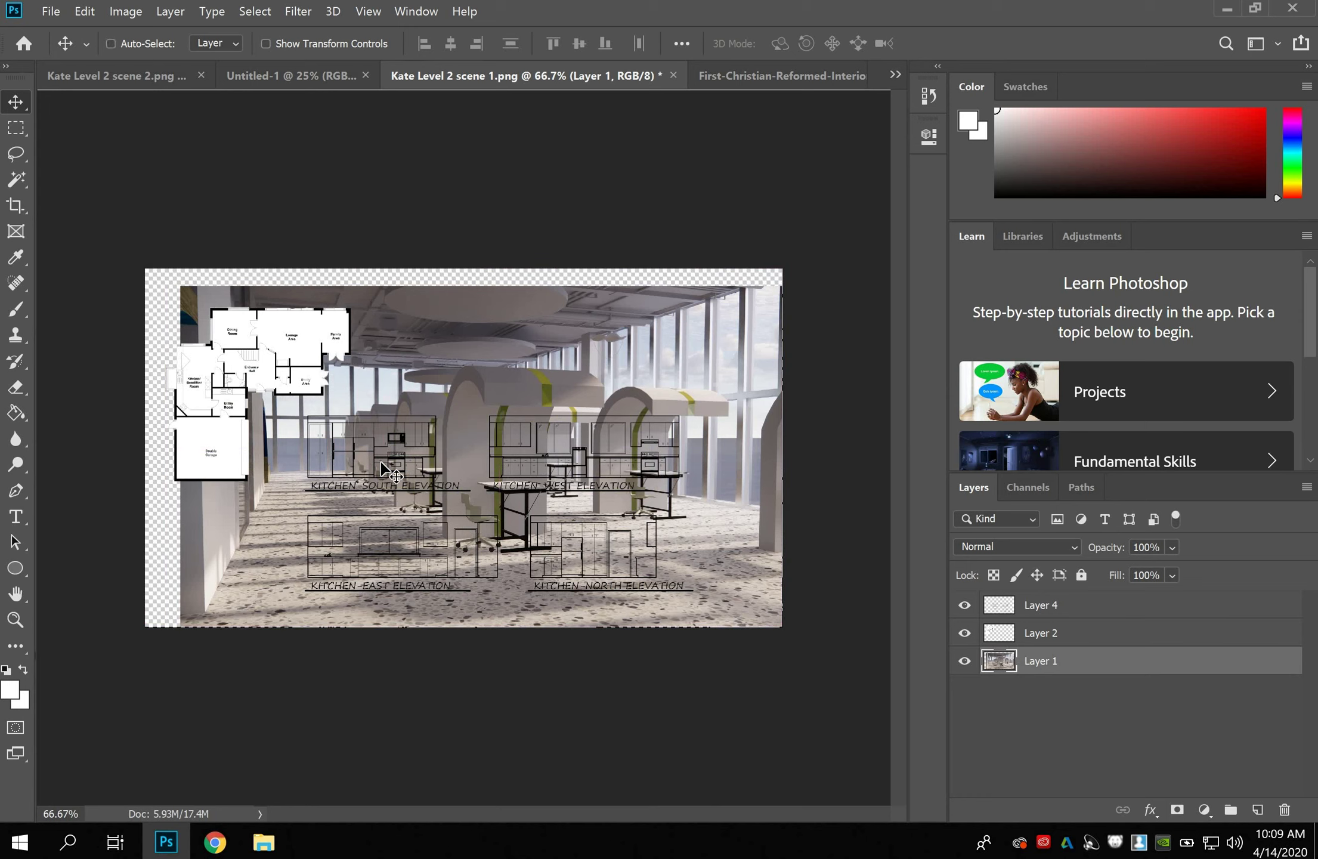
{"action": "key", "text": "ctrl+z"}
{"action": "left_click", "coordinate": [409, 463], "text": "ctrl"}
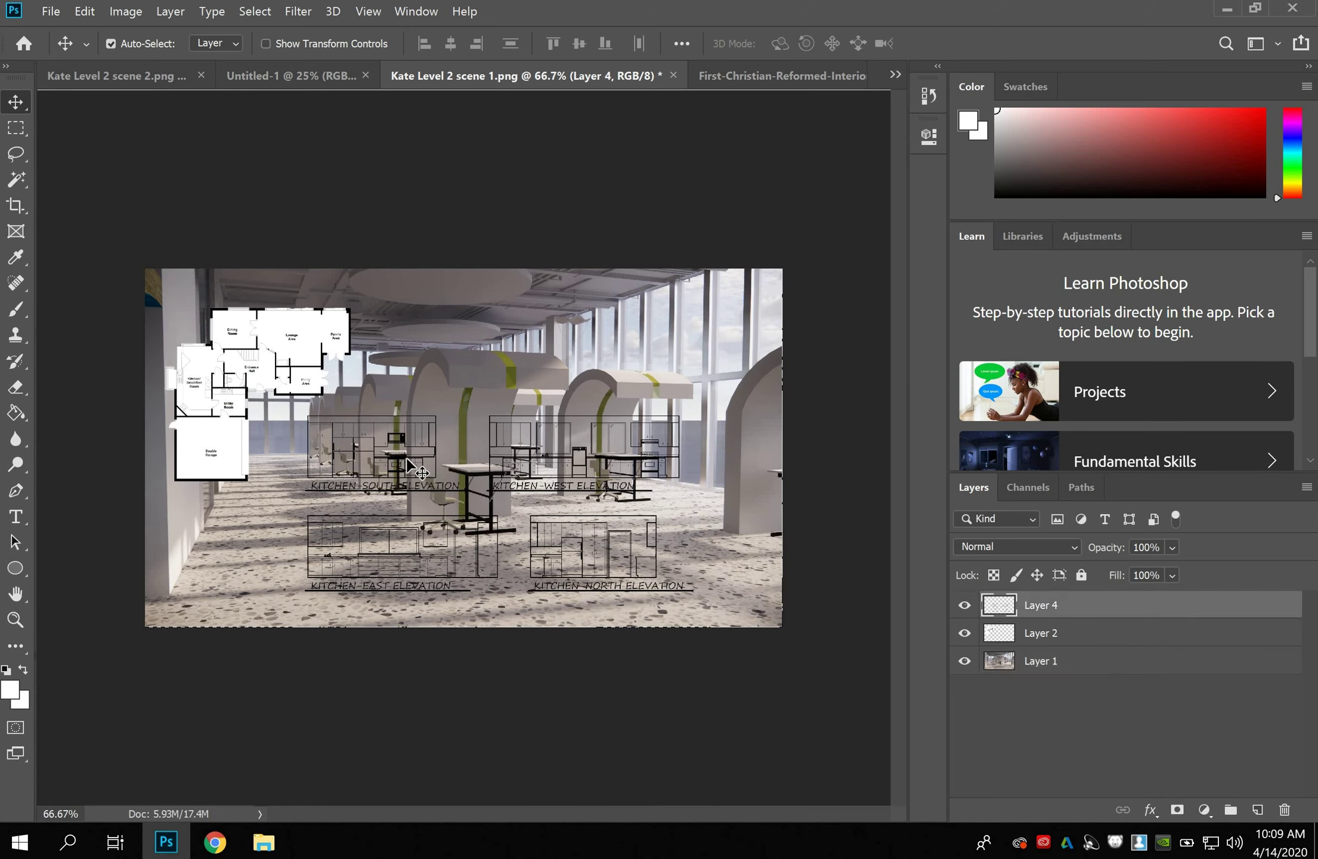
{"action": "left_click", "coordinate": [407, 468]}
{"action": "key", "text": "ctrl+shift+z"}
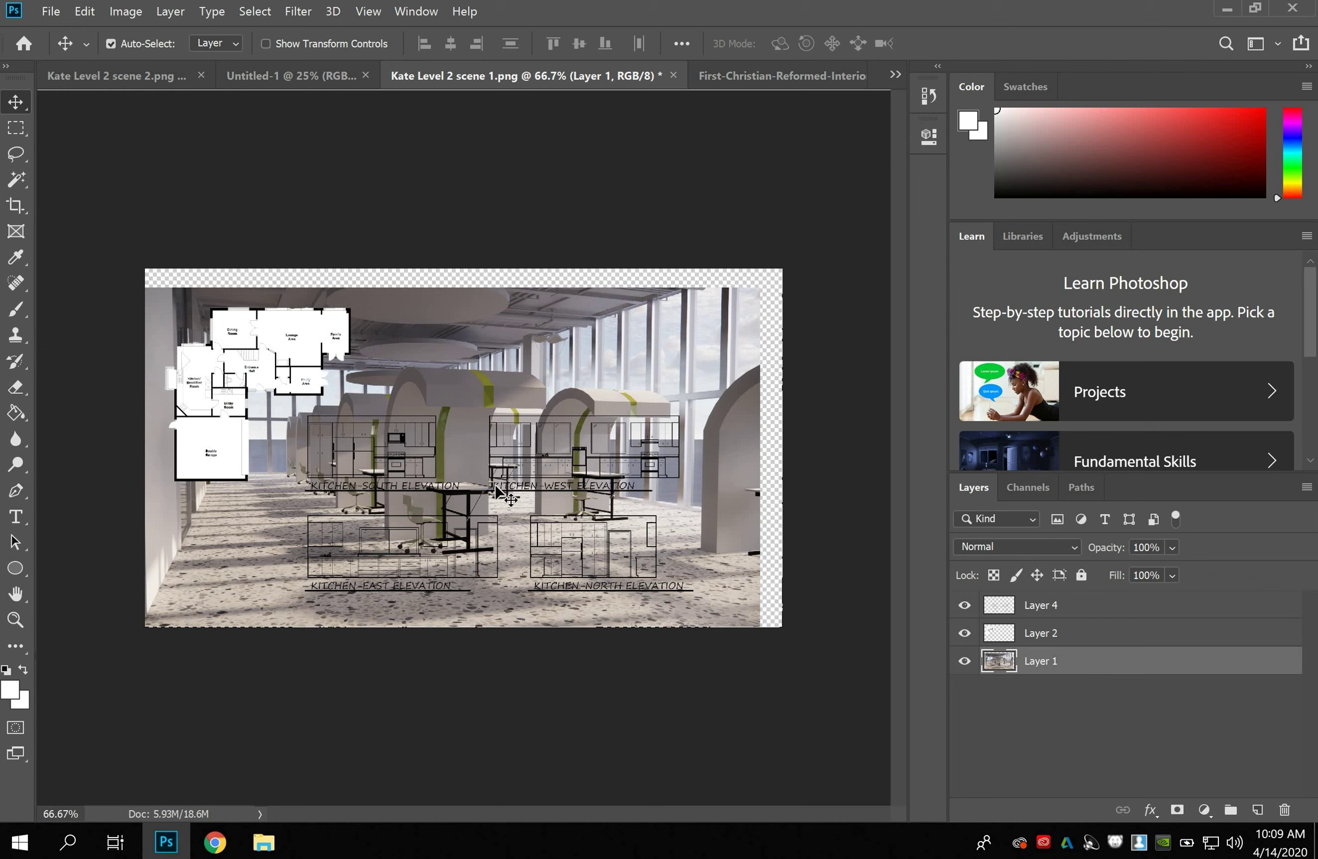
{"action": "key", "text": "ctrl+z"}
{"action": "left_click", "coordinate": [578, 534]}
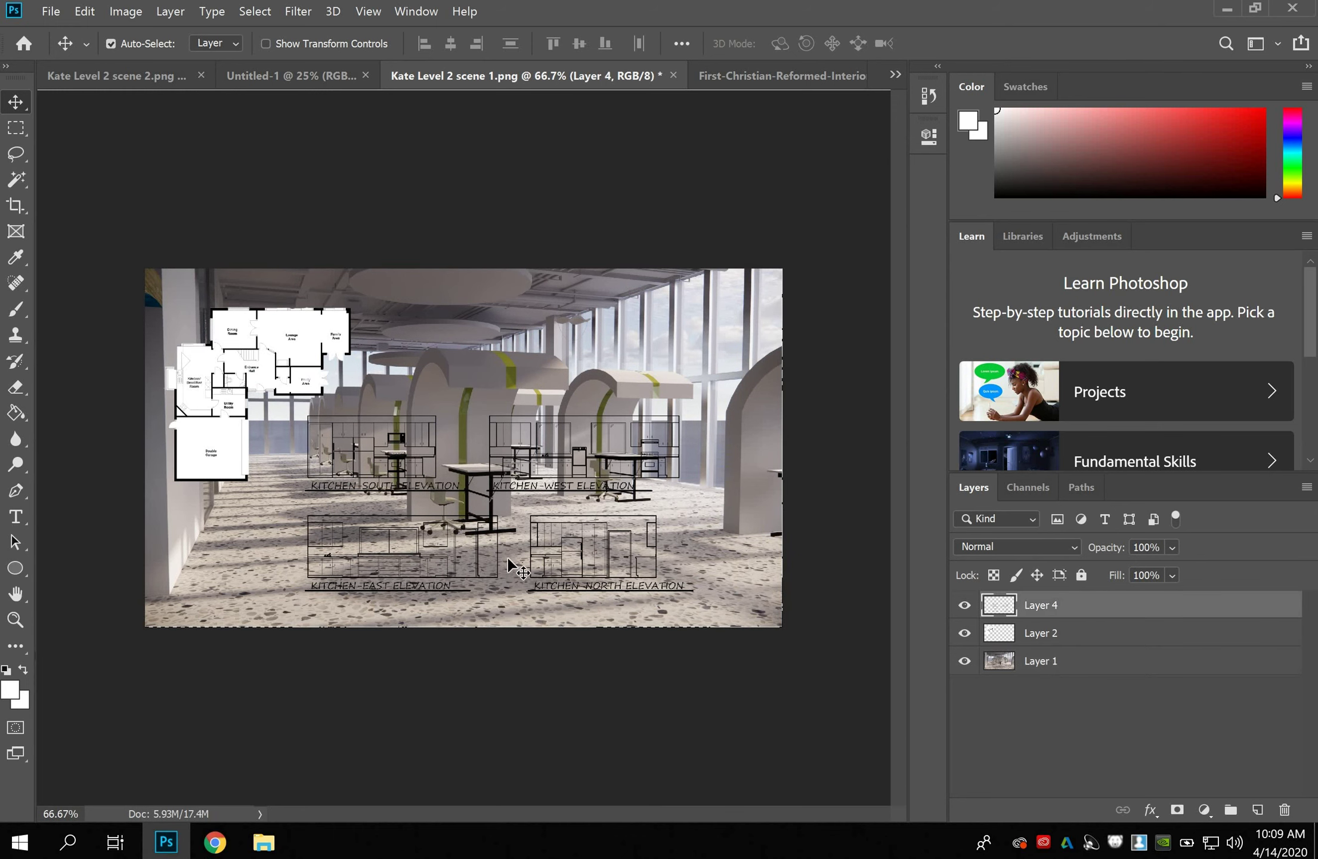
{"action": "left_click", "coordinate": [426, 594]}
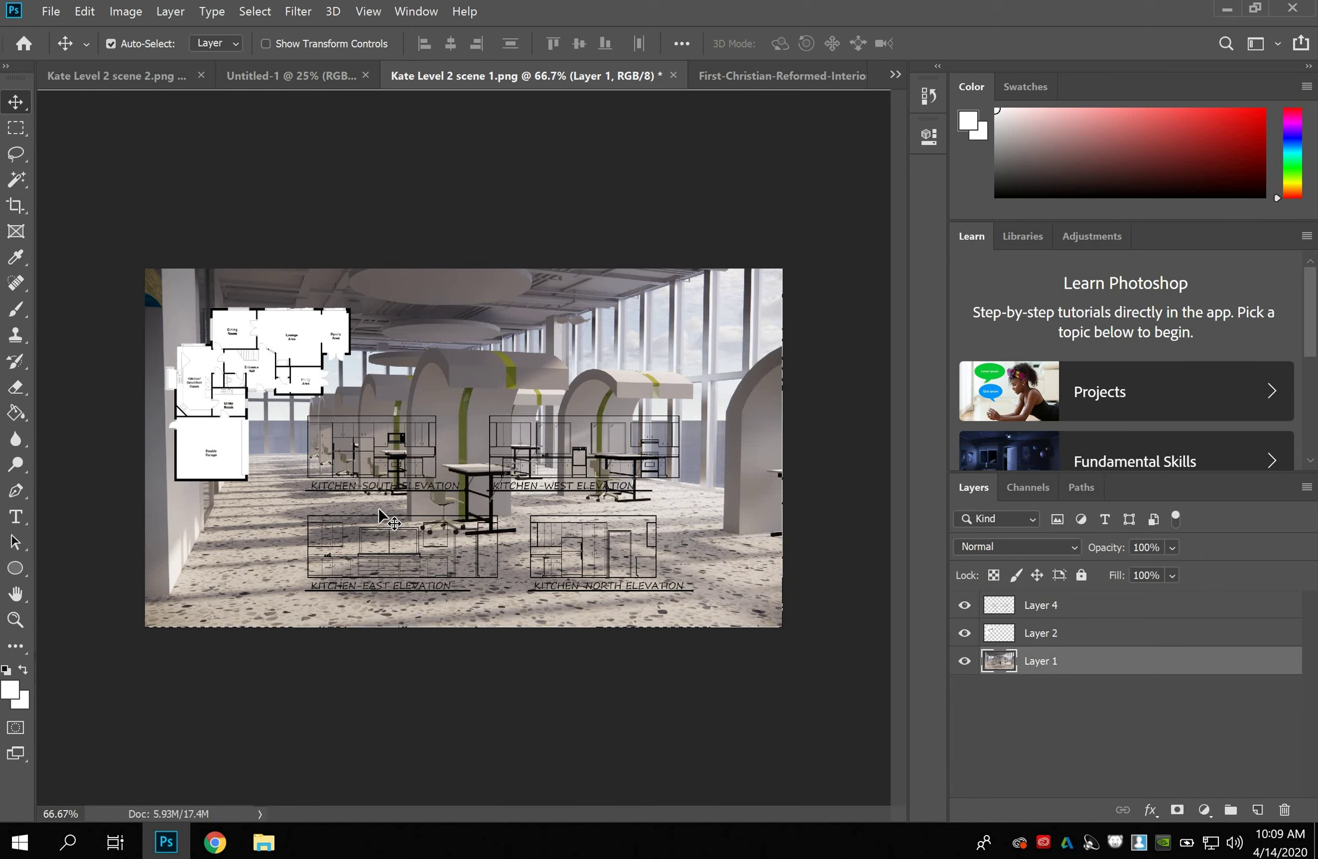
Move the Layer 4 elevations into two rows right of and beneath the floor plan.
{"action": "key", "text": "ctrl+plus"}
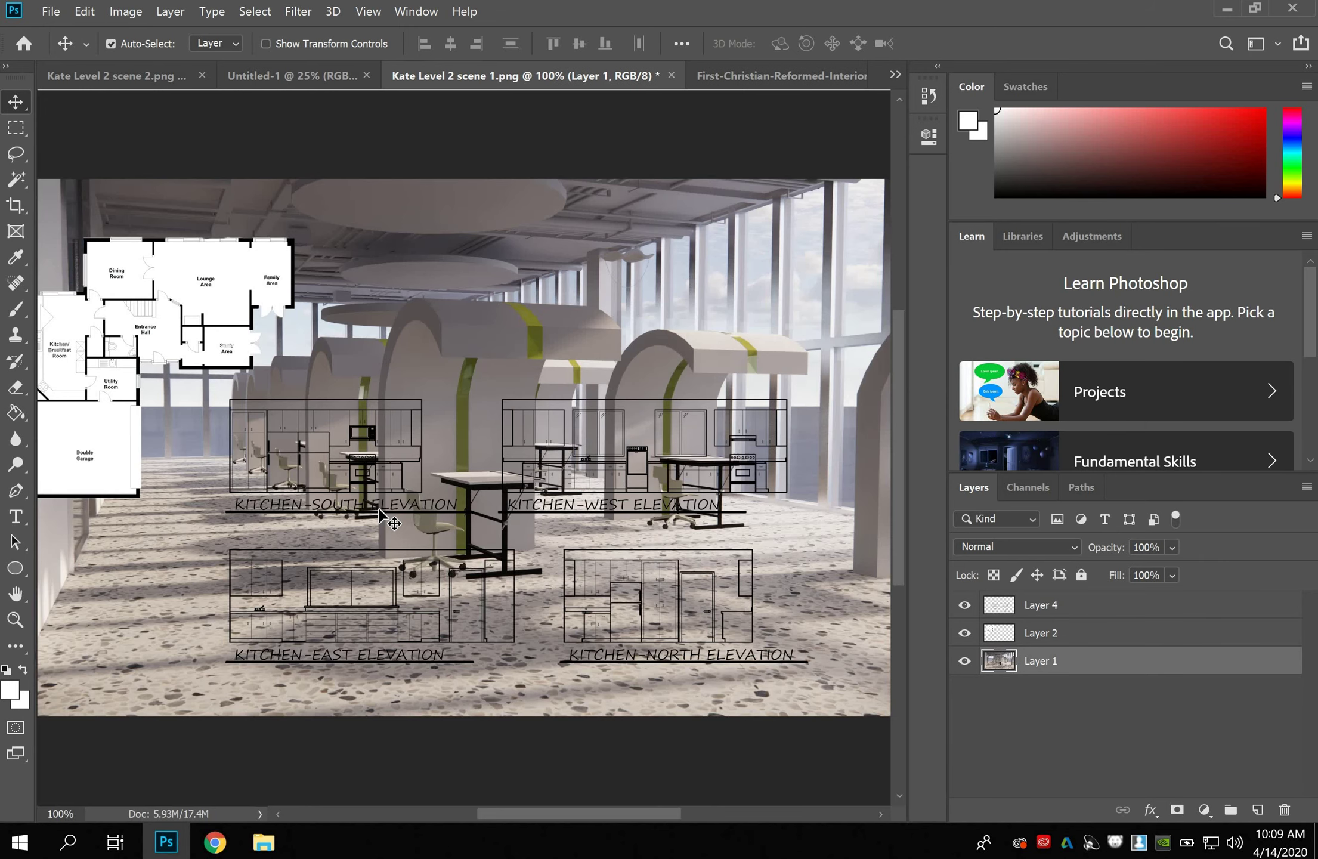
{"action": "key", "text": "ctrl+plus"}
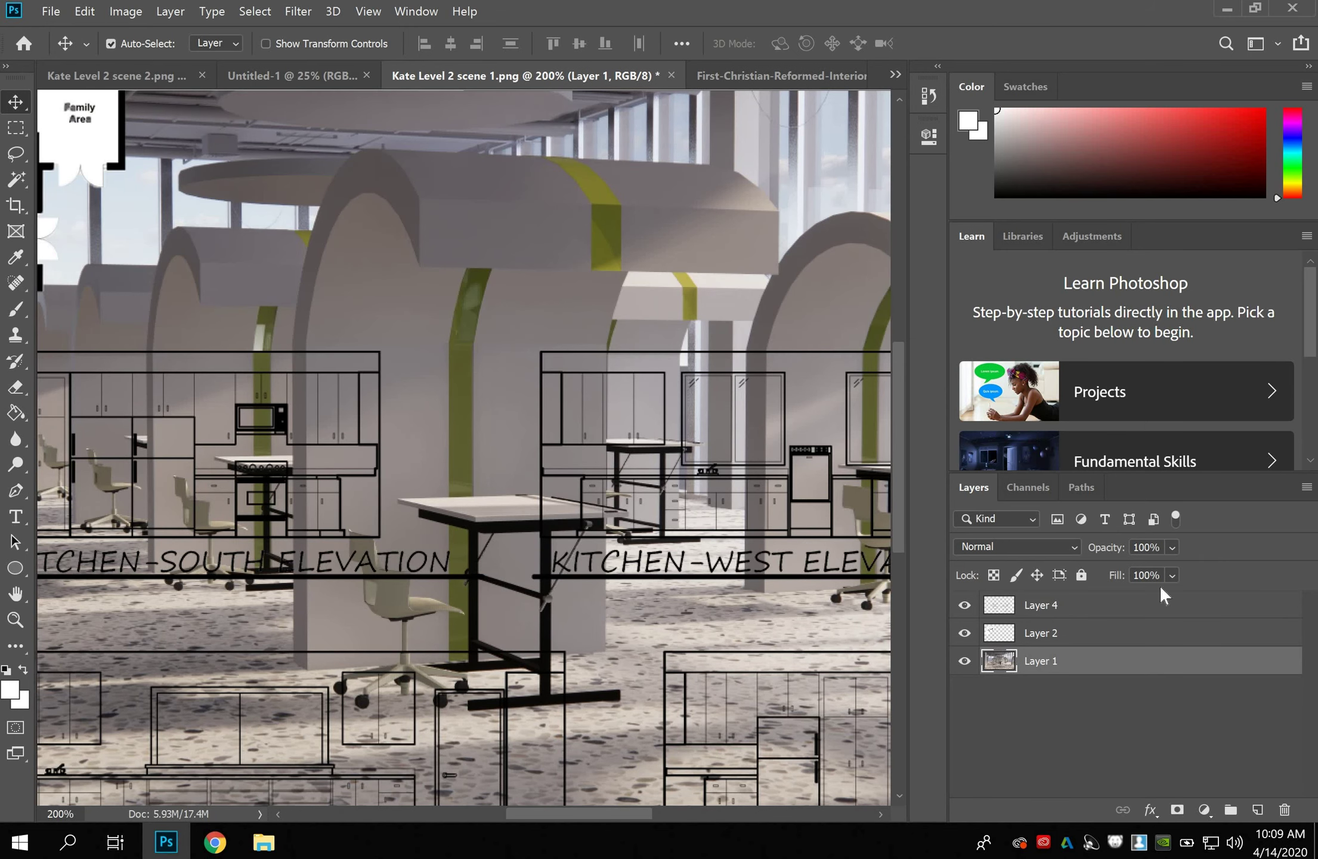
{"action": "left_click", "coordinate": [1094, 607]}
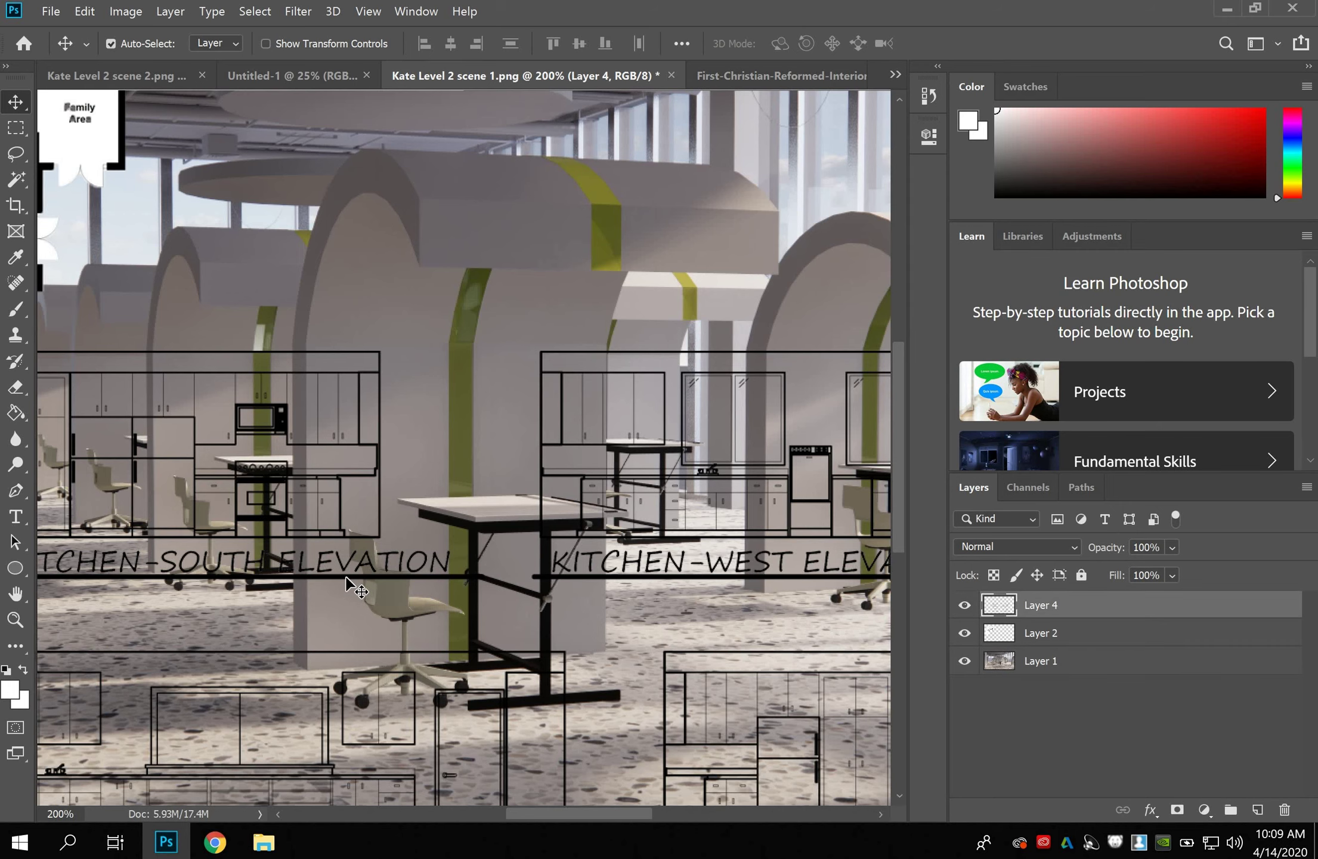
{"action": "left_click_drag", "start_coordinate": [337, 548], "coordinate": [220, 582]}
{"action": "left_click_drag", "start_coordinate": [531, 816], "coordinate": [431, 817]}
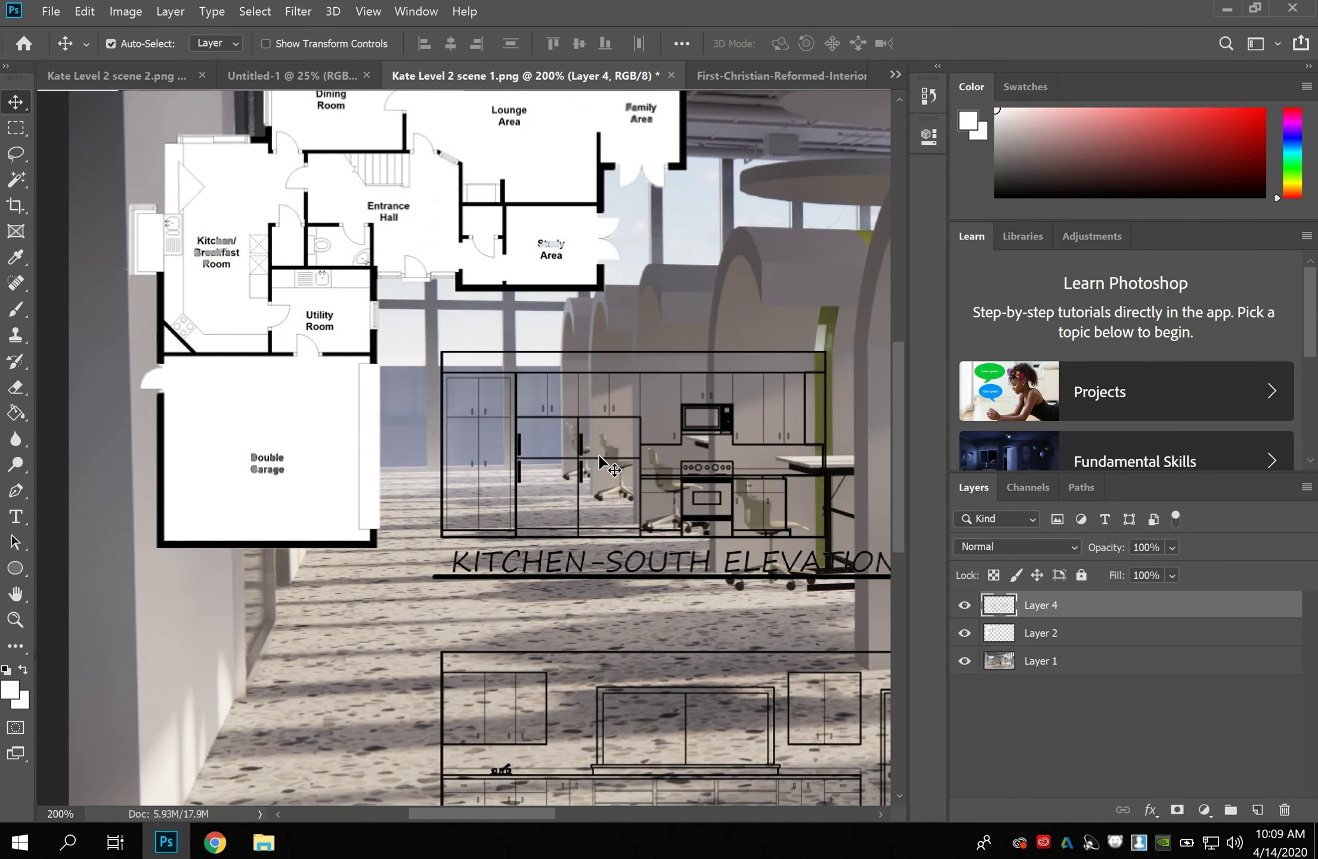
{"action": "scroll", "coordinate": [598, 458], "scroll_direction": "down", "scroll_amount": 3}
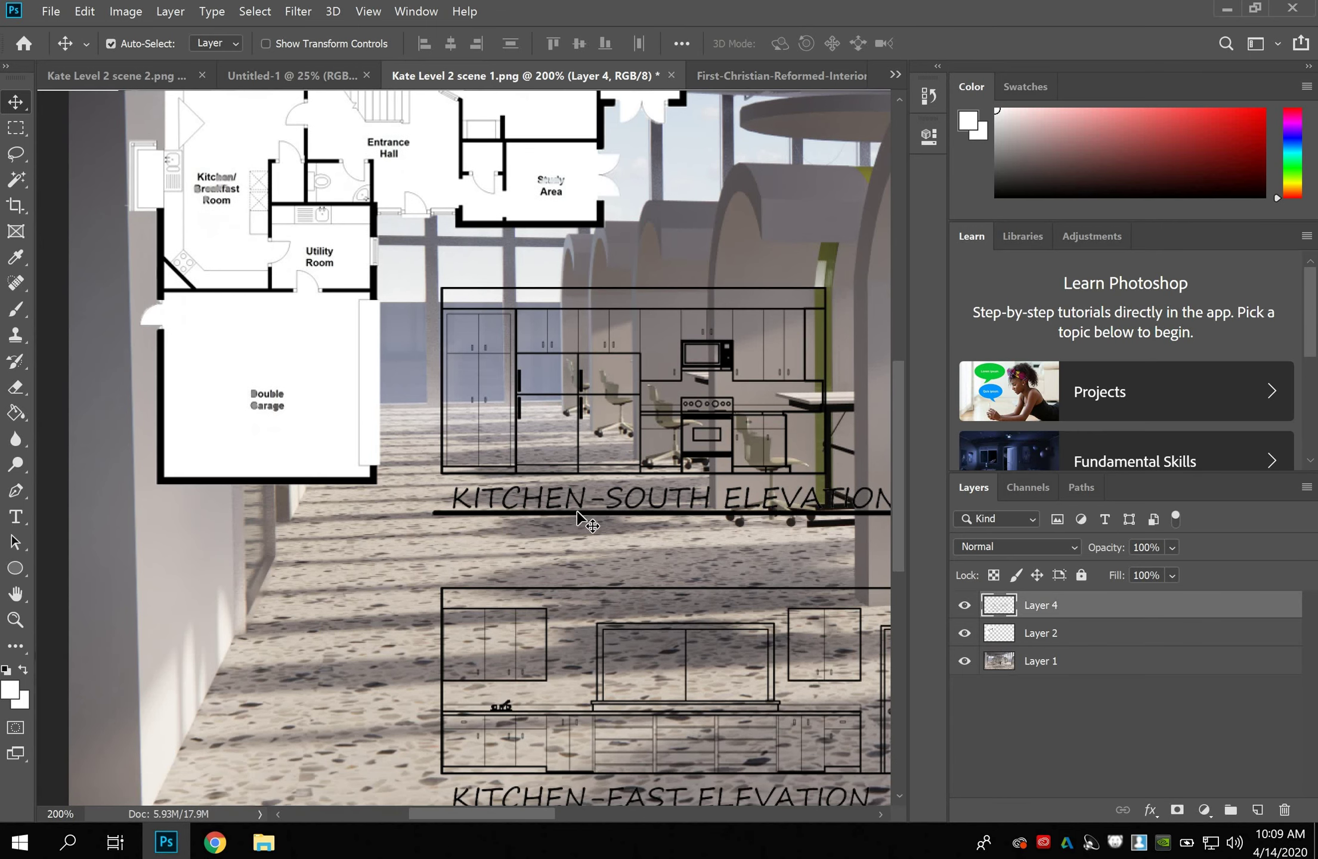
{"action": "left_click_drag", "start_coordinate": [558, 516], "coordinate": [547, 514]}
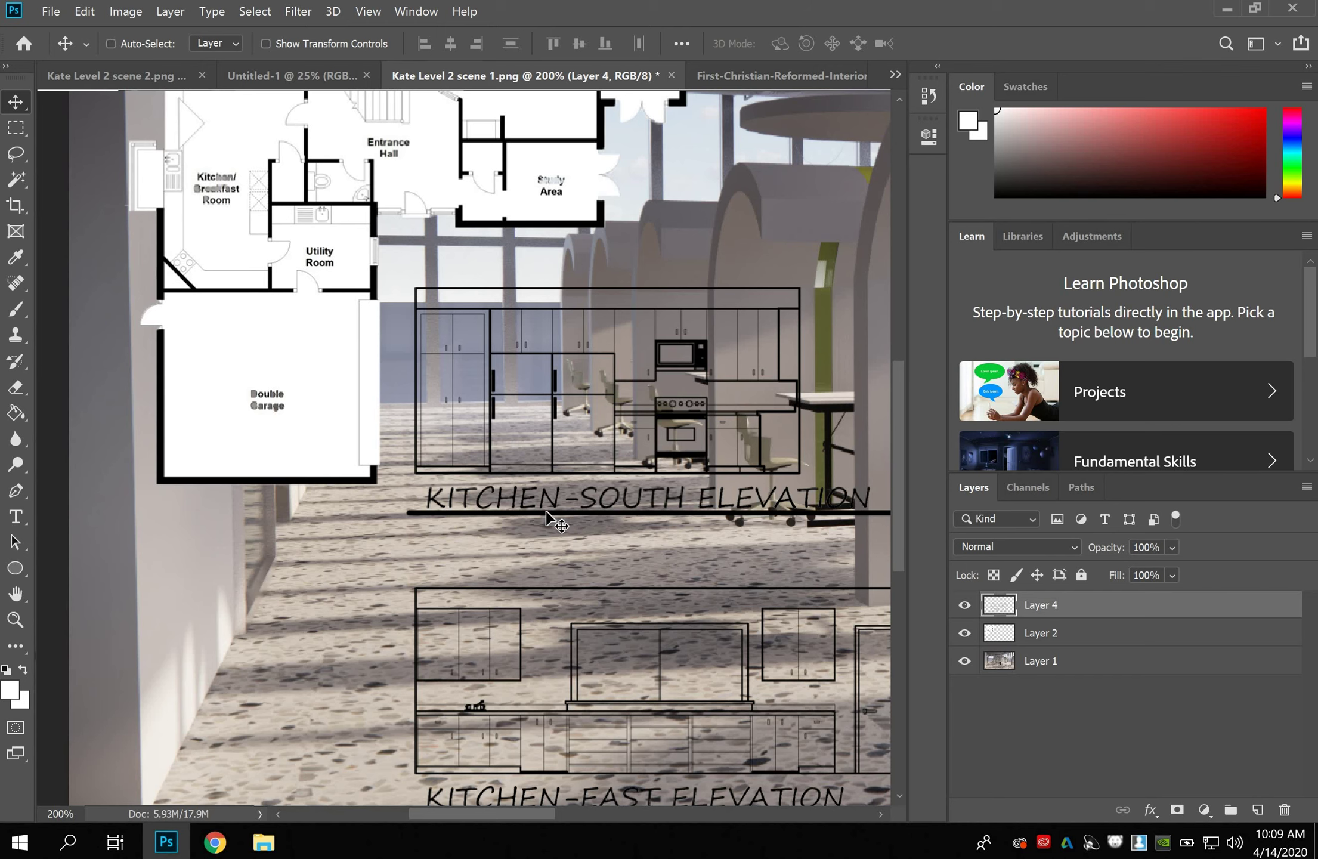
{"action": "key", "text": "ctrl+minus"}
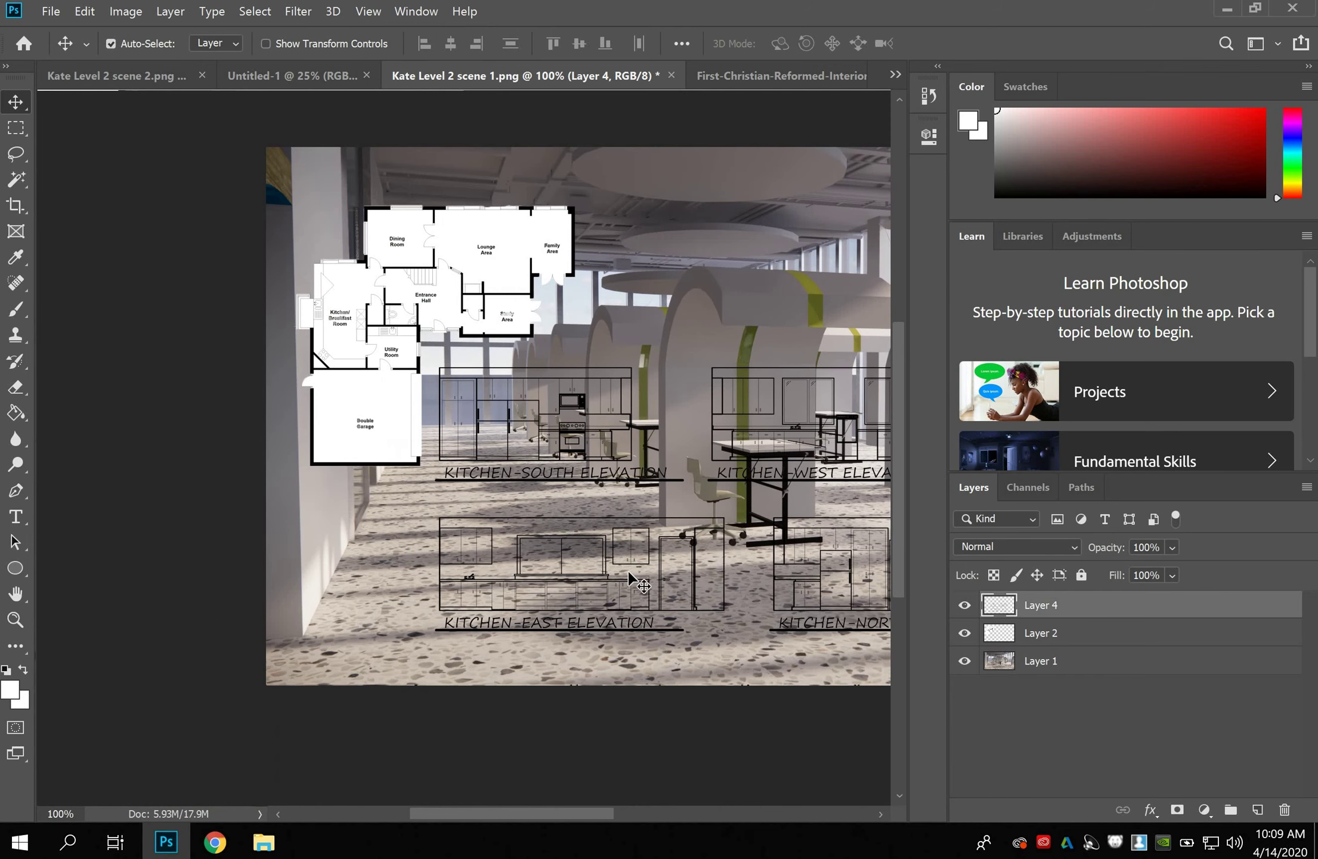
{"action": "left_click_drag", "start_coordinate": [562, 814], "coordinate": [601, 814]}
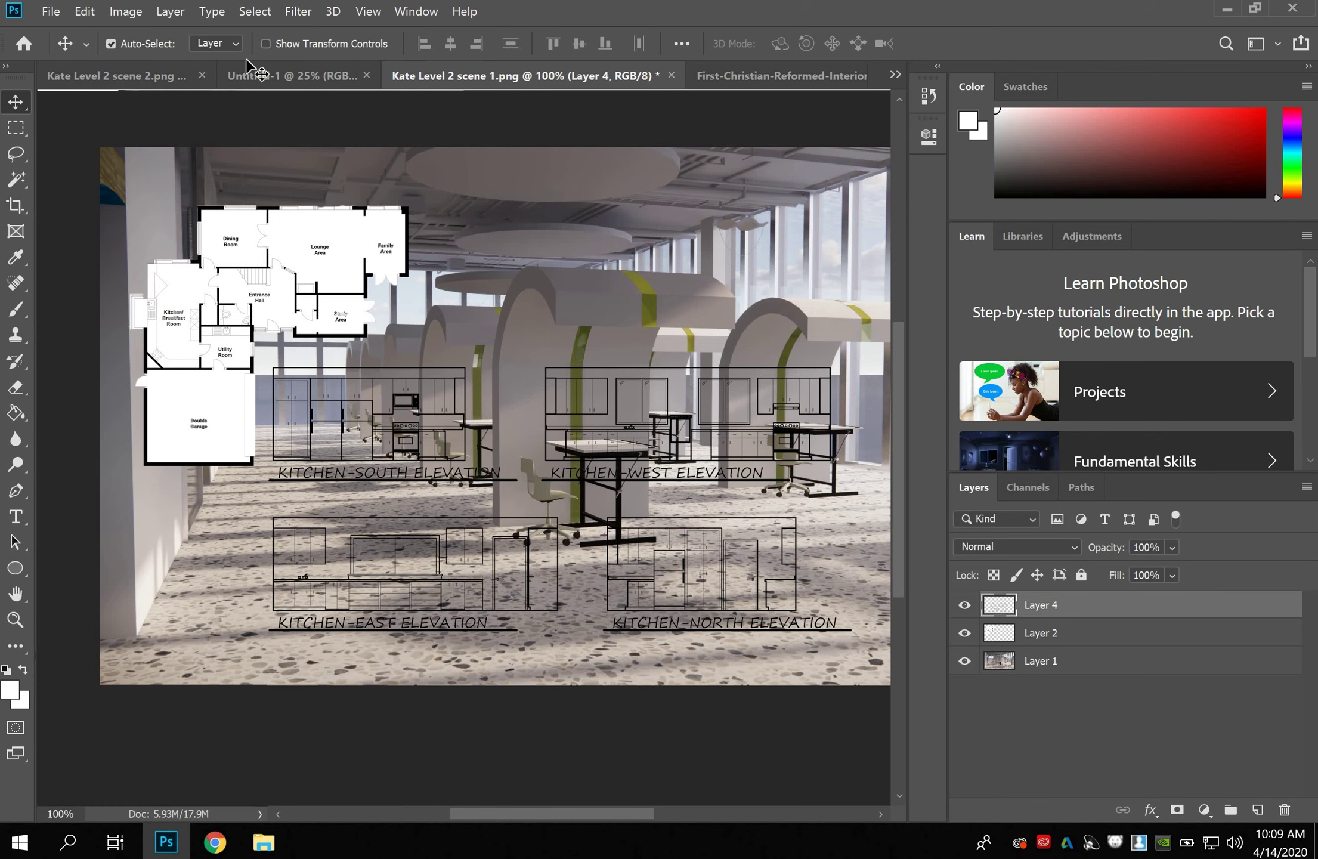
Resize the Layer 4 elevations to 63.87% and move them to the lower left under the floor plan.
{"action": "left_click", "coordinate": [94, 13]}
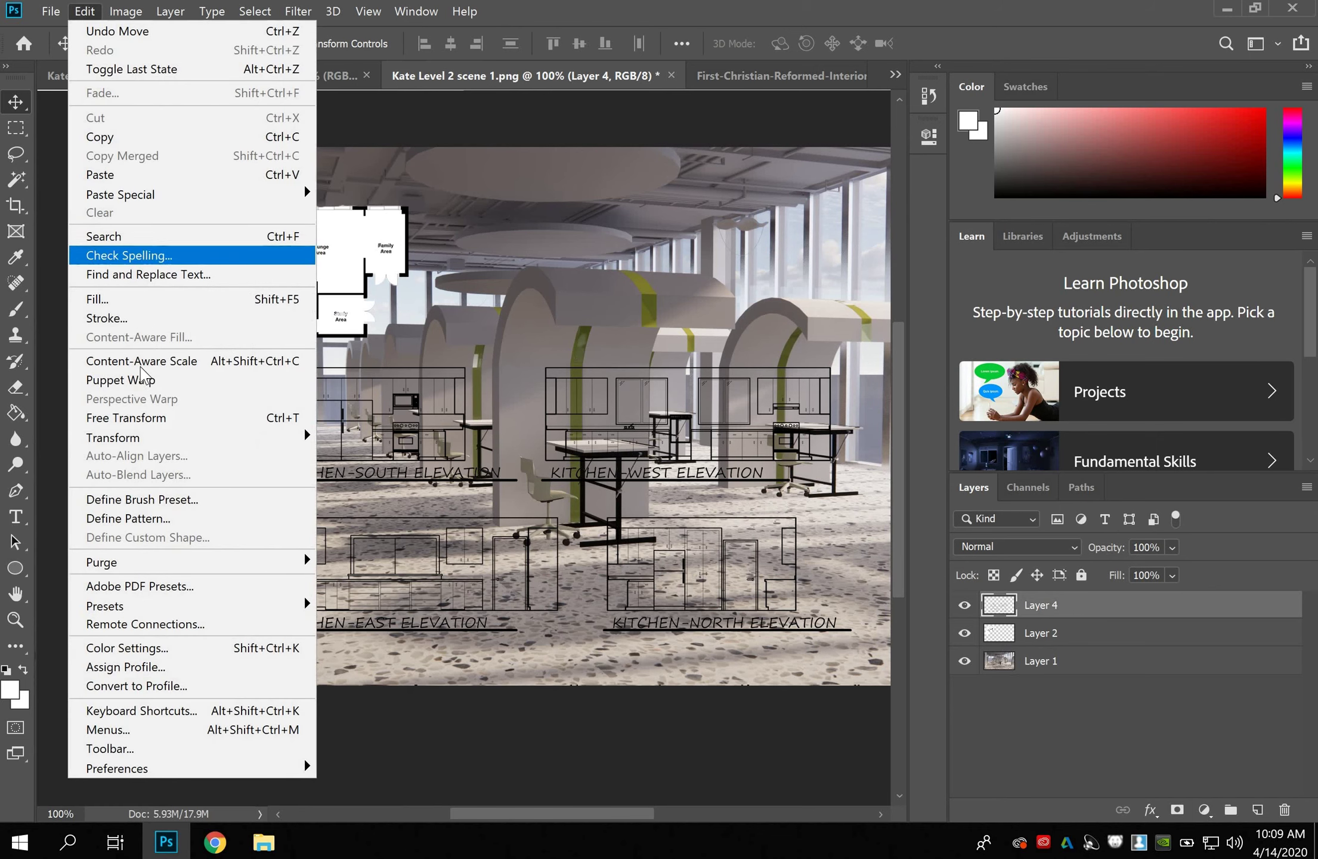
{"action": "mouse_move", "coordinate": [190, 438]}
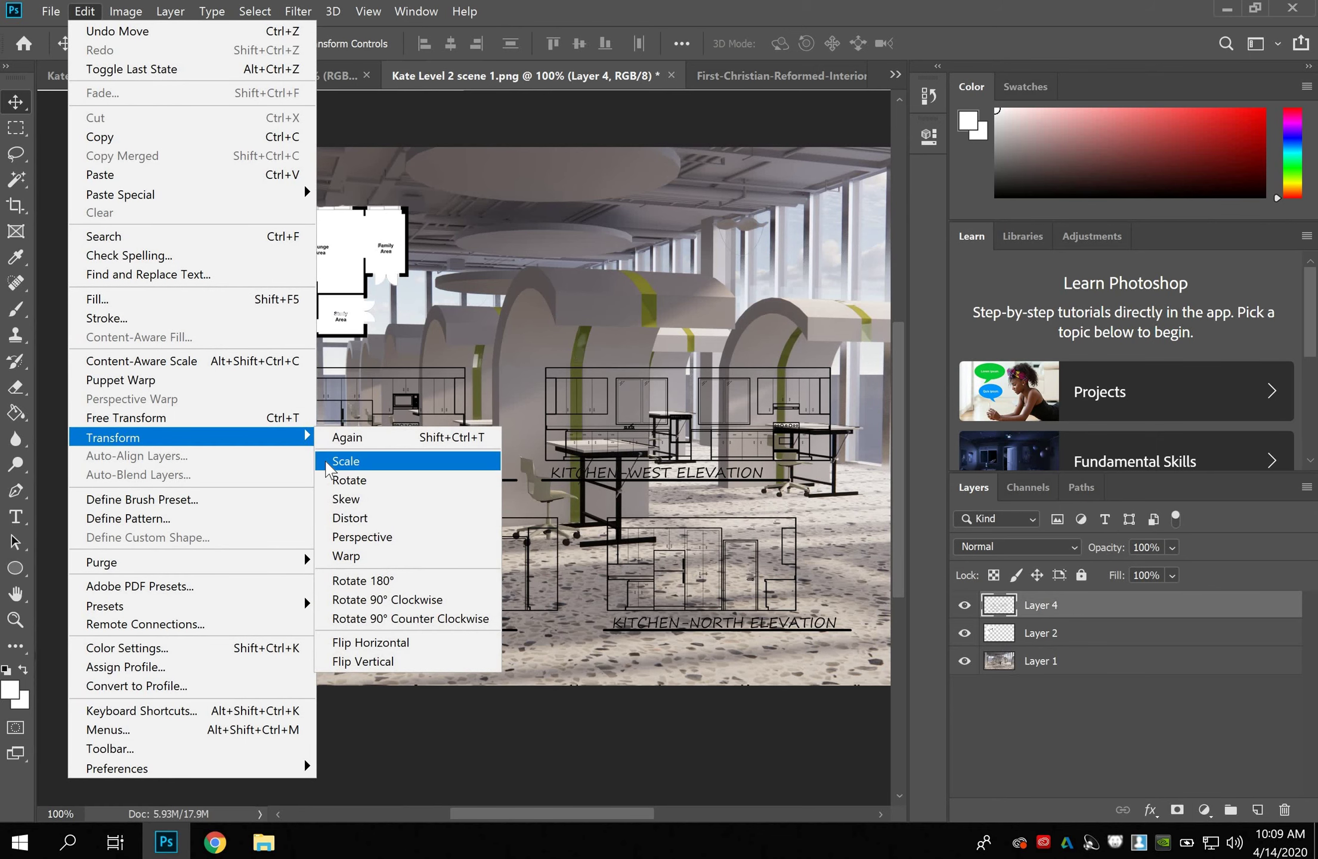
{"action": "left_click", "coordinate": [328, 464]}
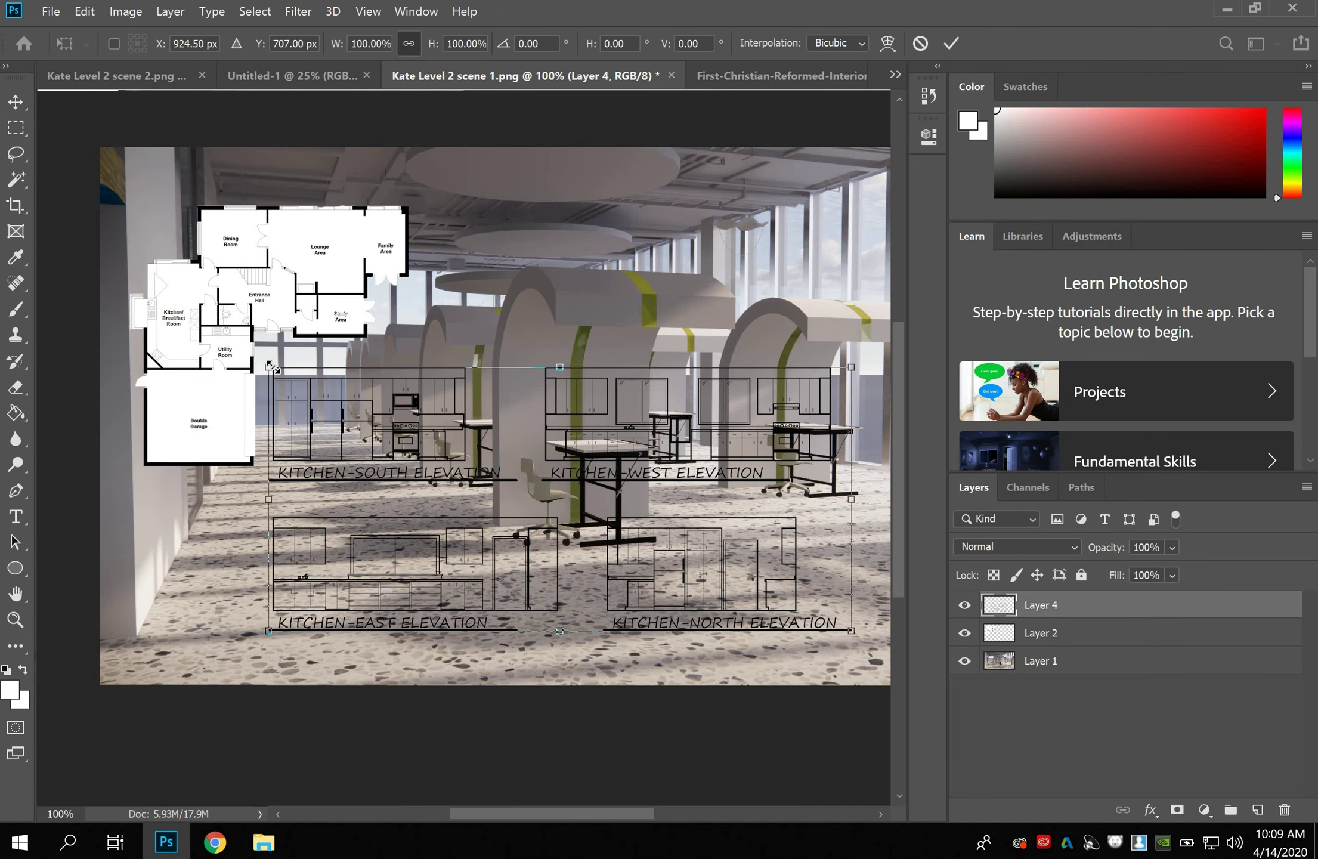
{"action": "left_click_drag", "start_coordinate": [271, 367], "coordinate": [517, 502]}
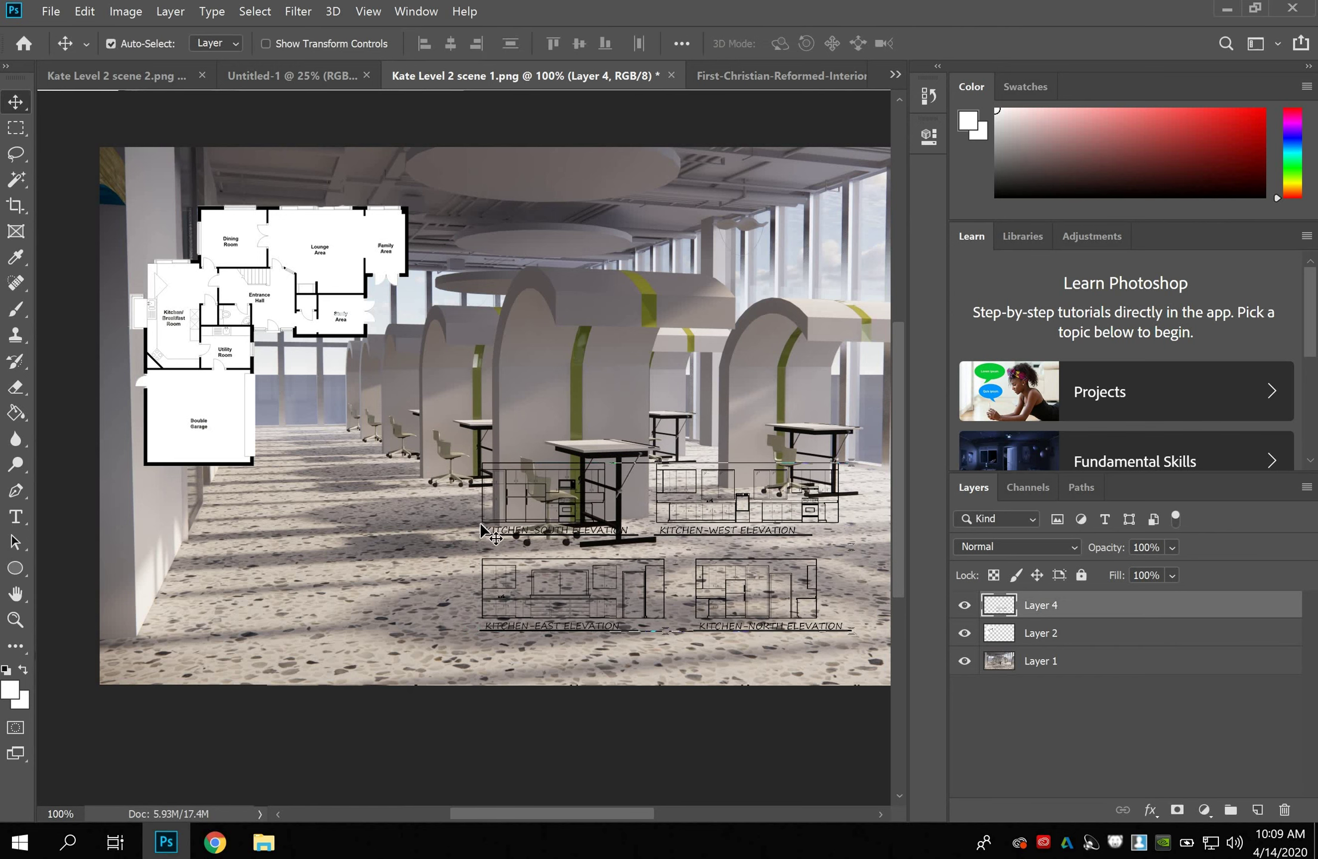
{"action": "key", "text": "Return"}
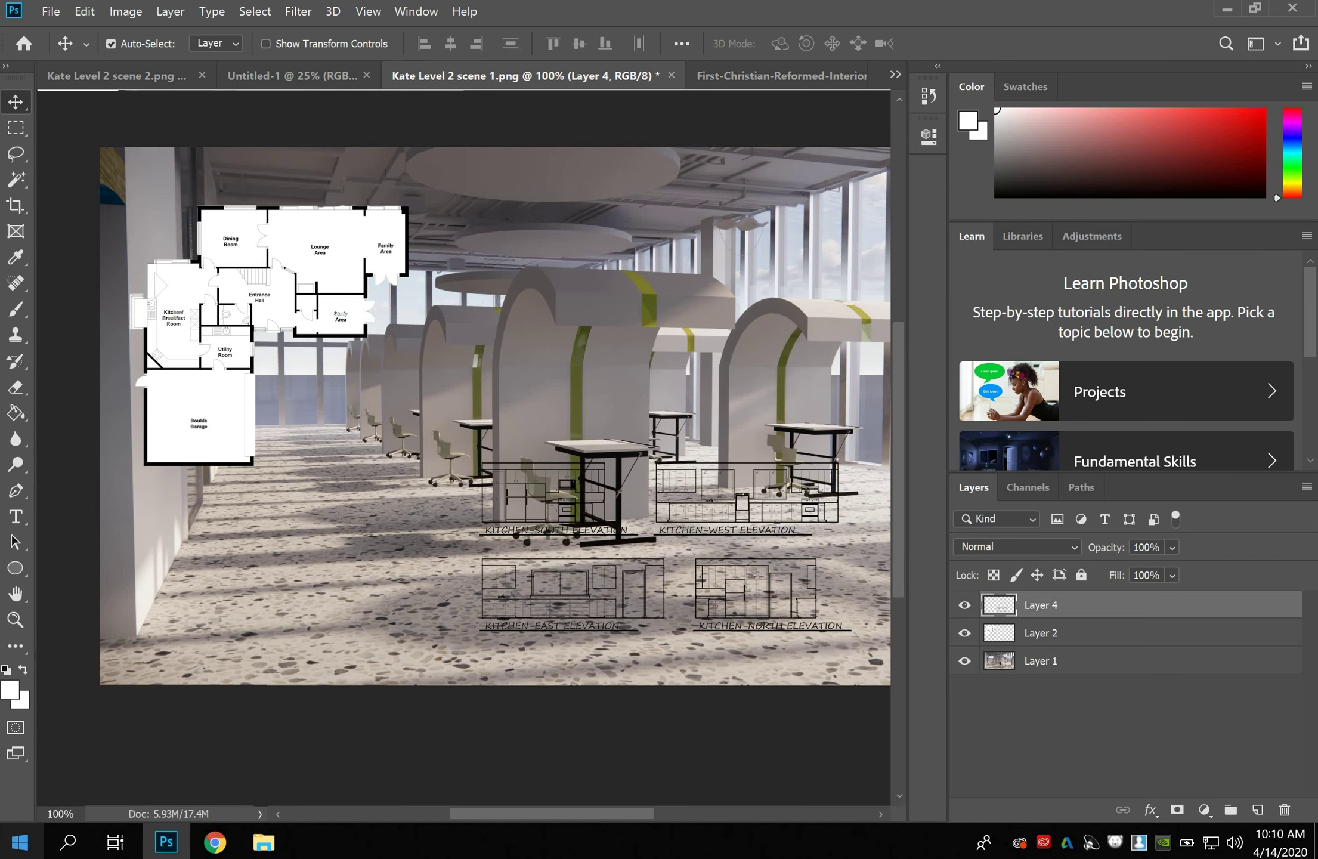
{"action": "left_click_drag", "start_coordinate": [484, 540], "coordinate": [149, 568]}
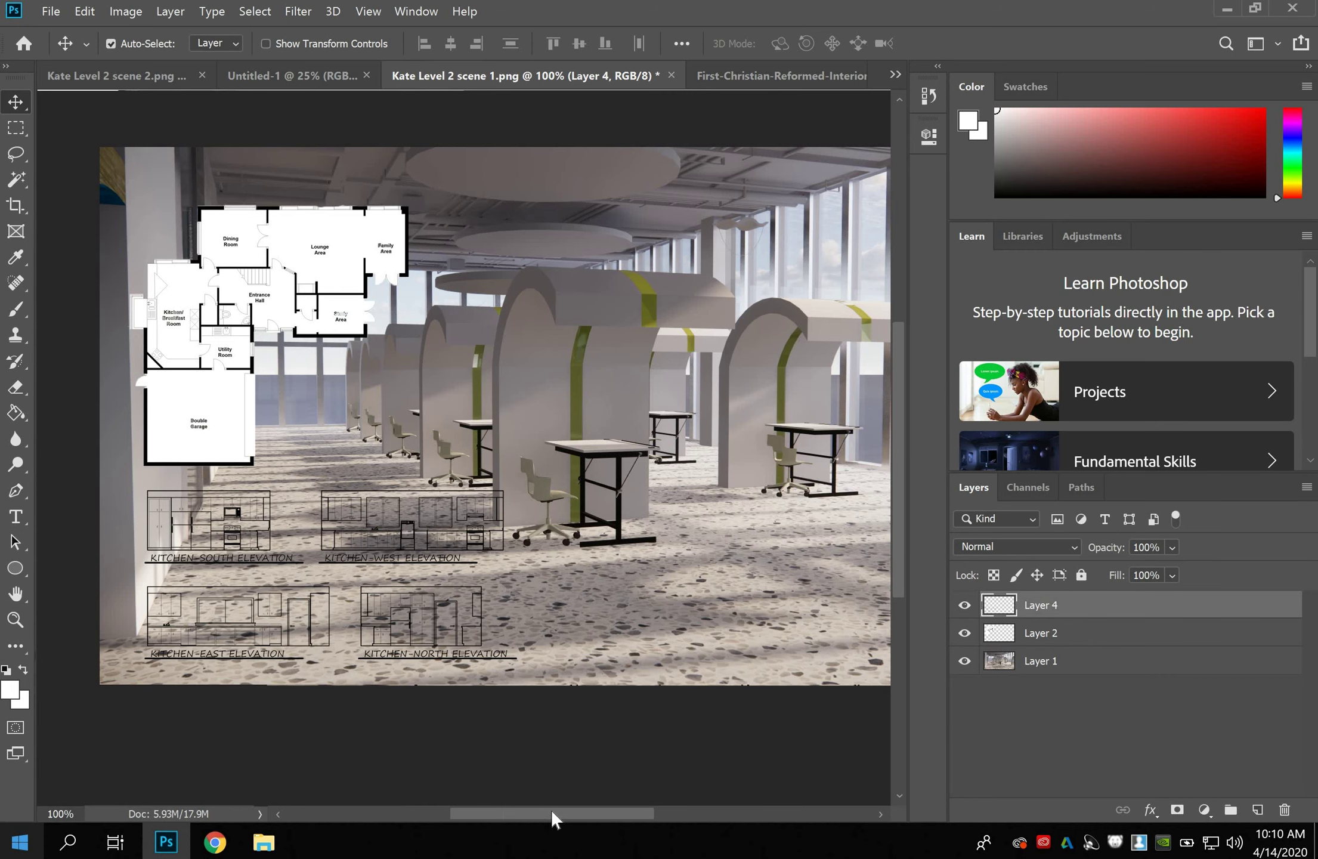
{"action": "scroll", "coordinate": [582, 806], "scroll_direction": "right", "scroll_amount": 3}
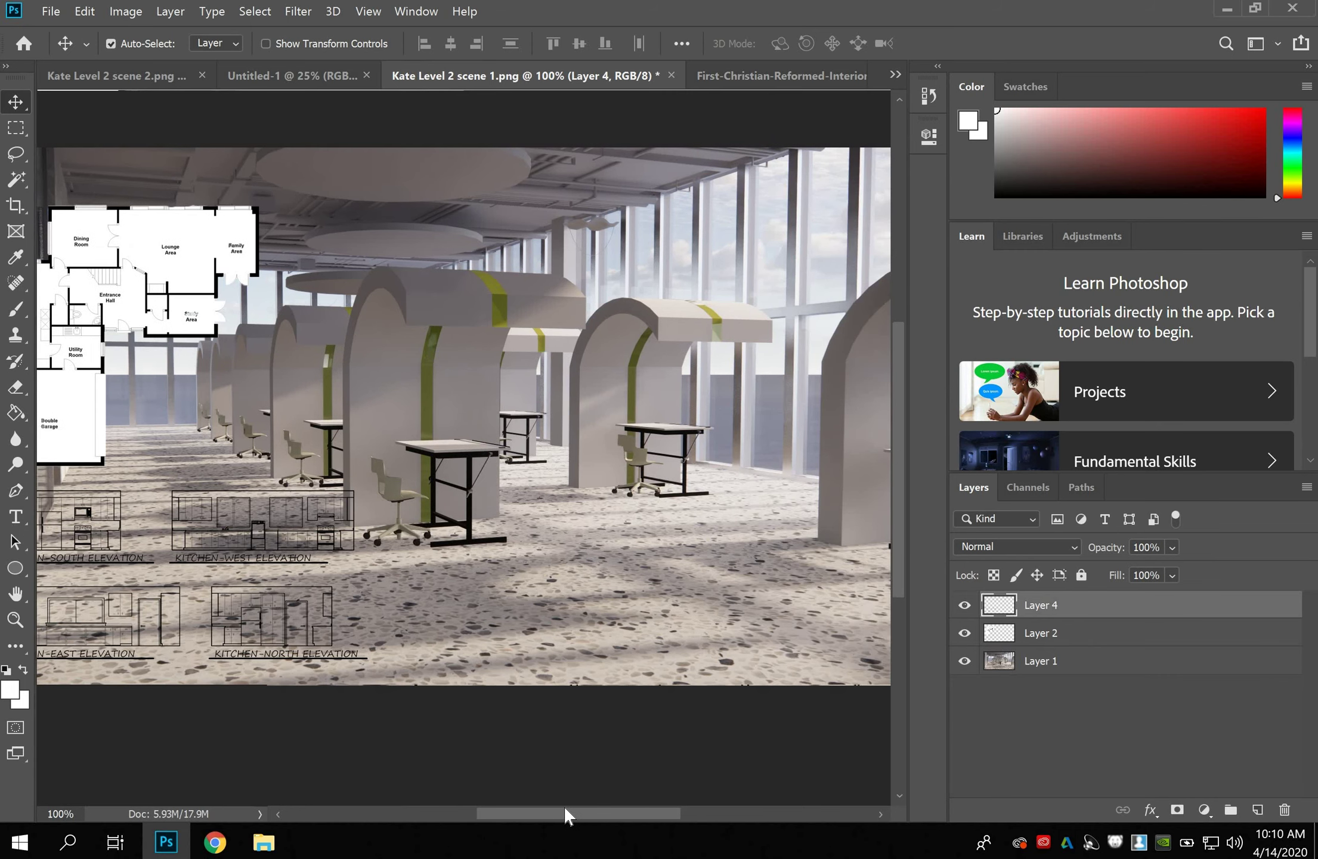
Draw a white circle over the floor plan and move its layer behind the floor plan.
{"action": "key", "text": "ctrl+minus"}
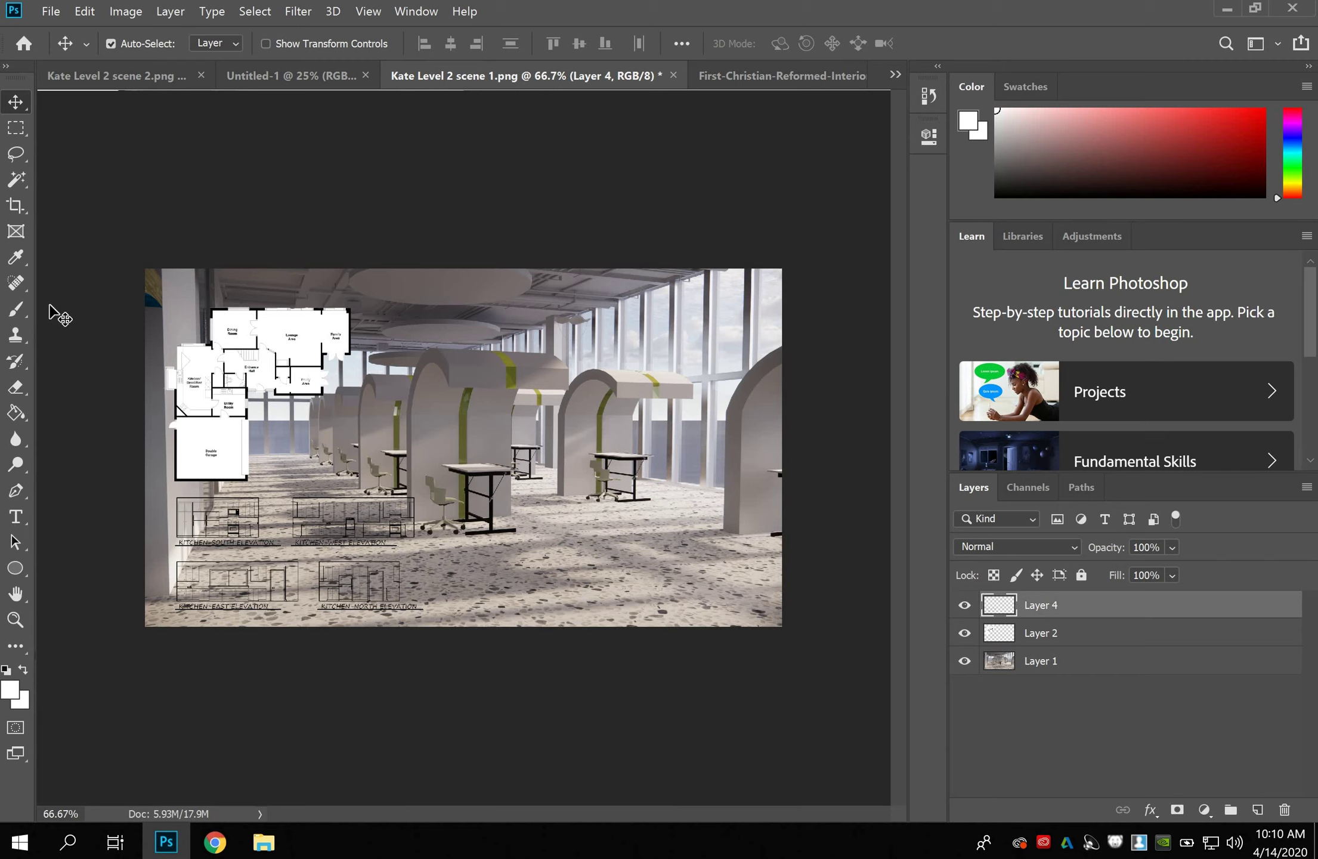
{"action": "left_click", "coordinate": [17, 571]}
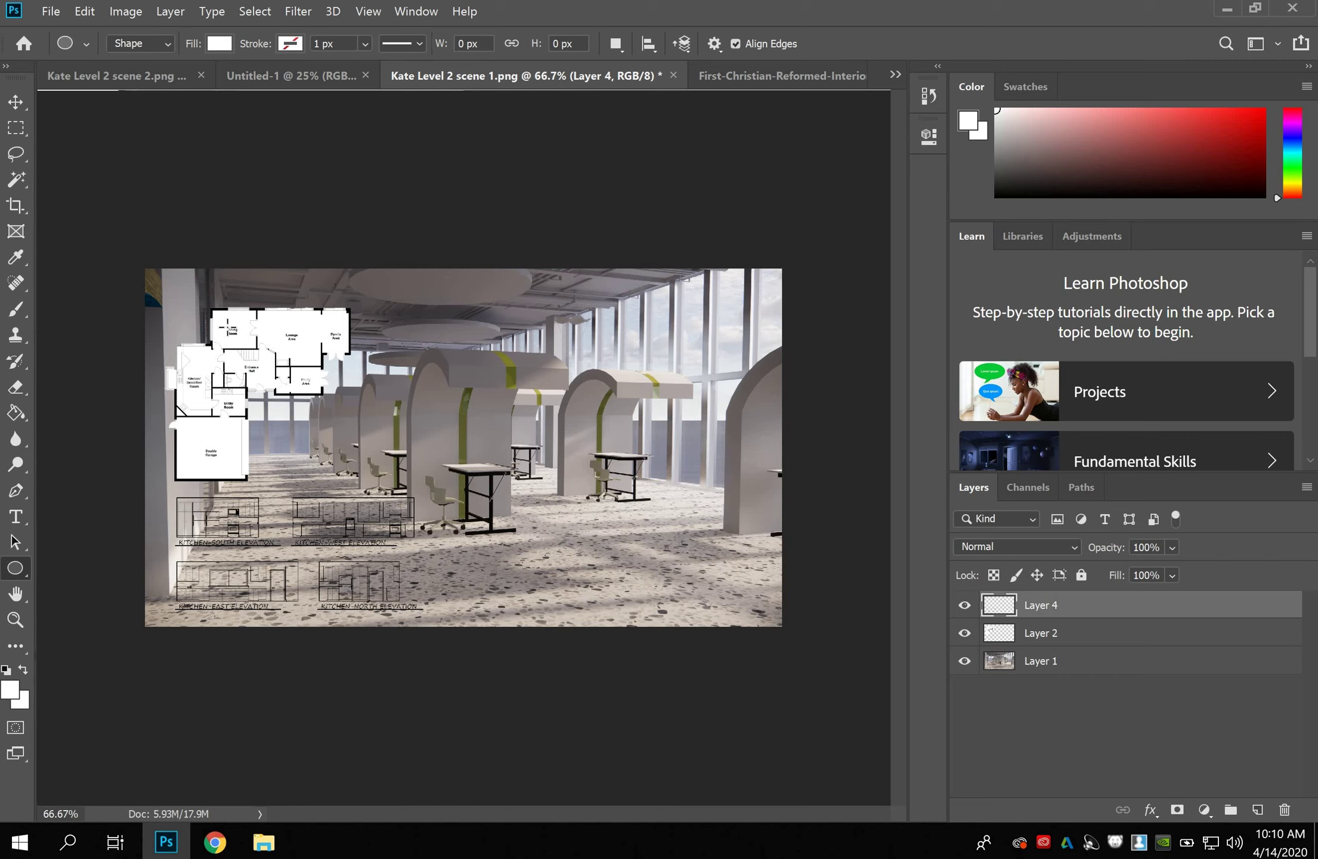
{"action": "left_click_drag", "start_coordinate": [168, 292], "coordinate": [367, 491]}
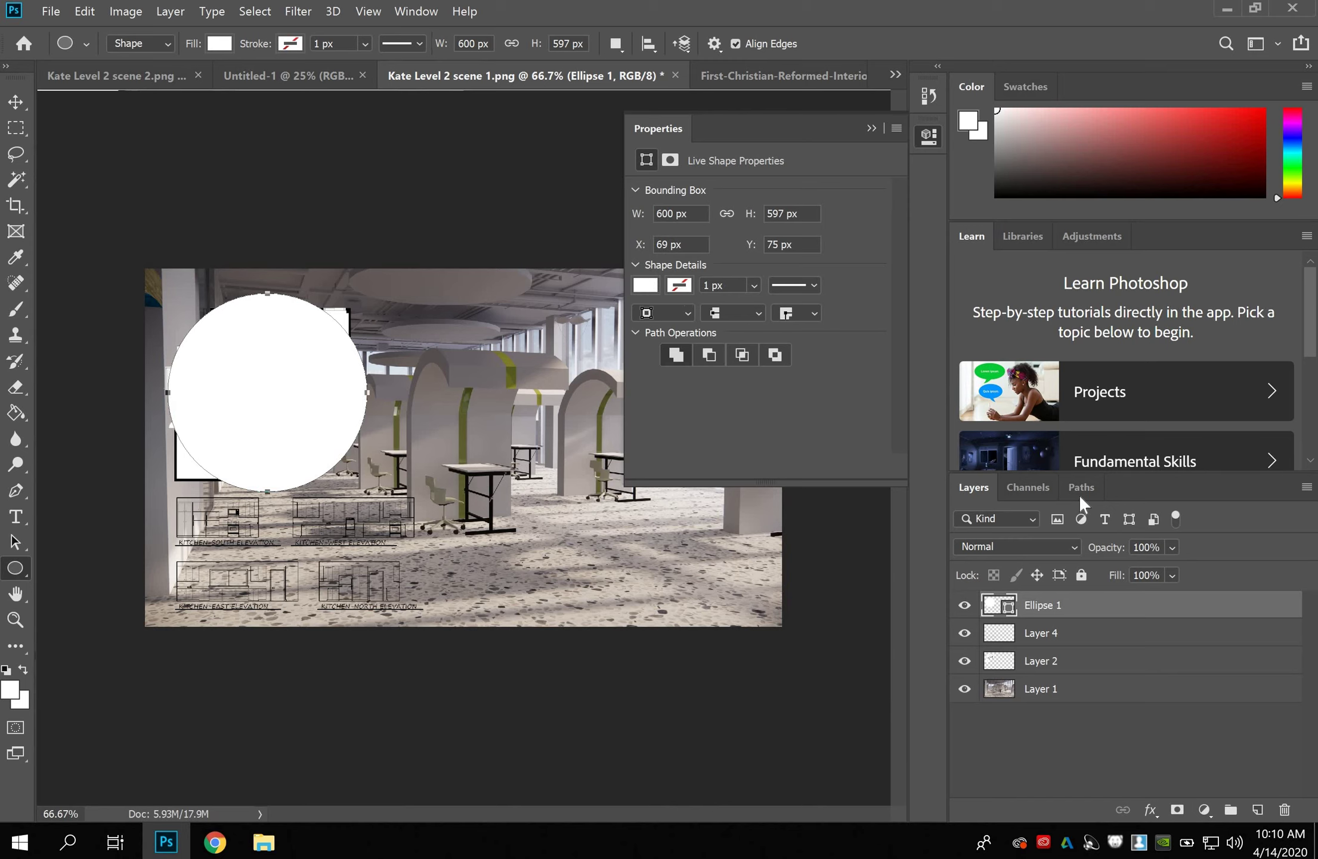
{"action": "left_click_drag", "start_coordinate": [1068, 638], "coordinate": [1069, 663]}
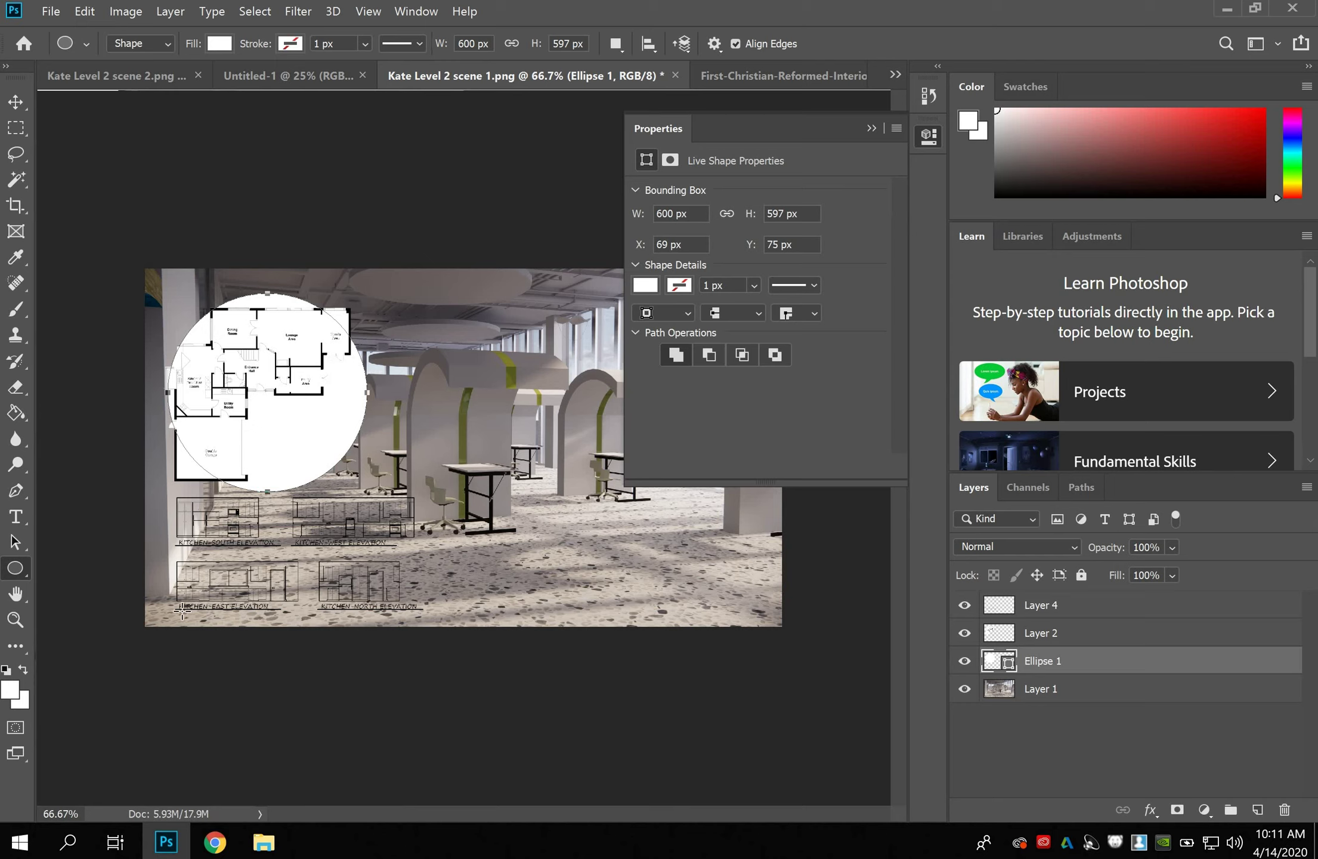
Draw a second white ellipse around the kitchen elevations, cancelling the Create Ellipse prompt.
{"action": "left_click_drag", "start_coordinate": [171, 616], "coordinate": [434, 443]}
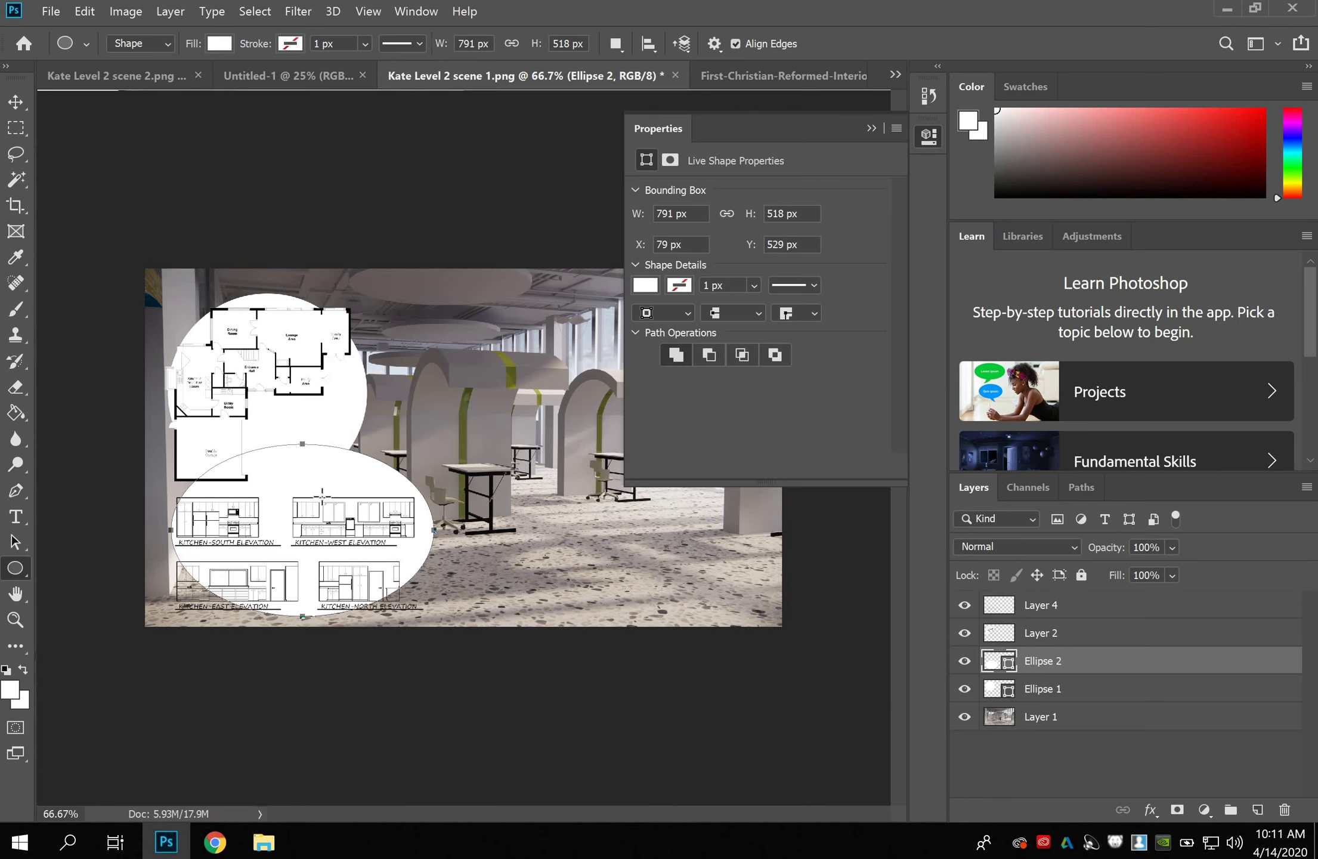
{"action": "left_click", "coordinate": [439, 188]}
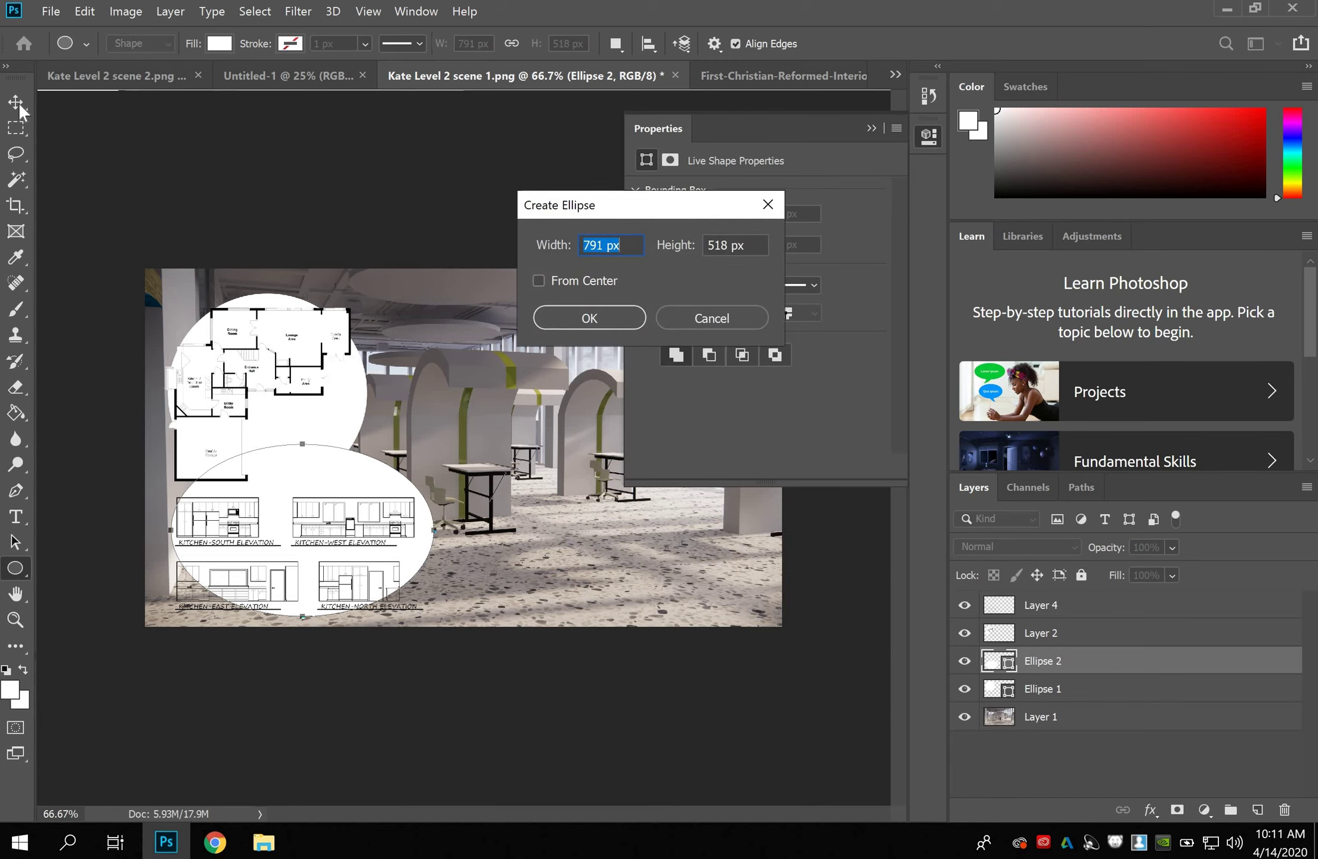
{"action": "left_click", "coordinate": [720, 320]}
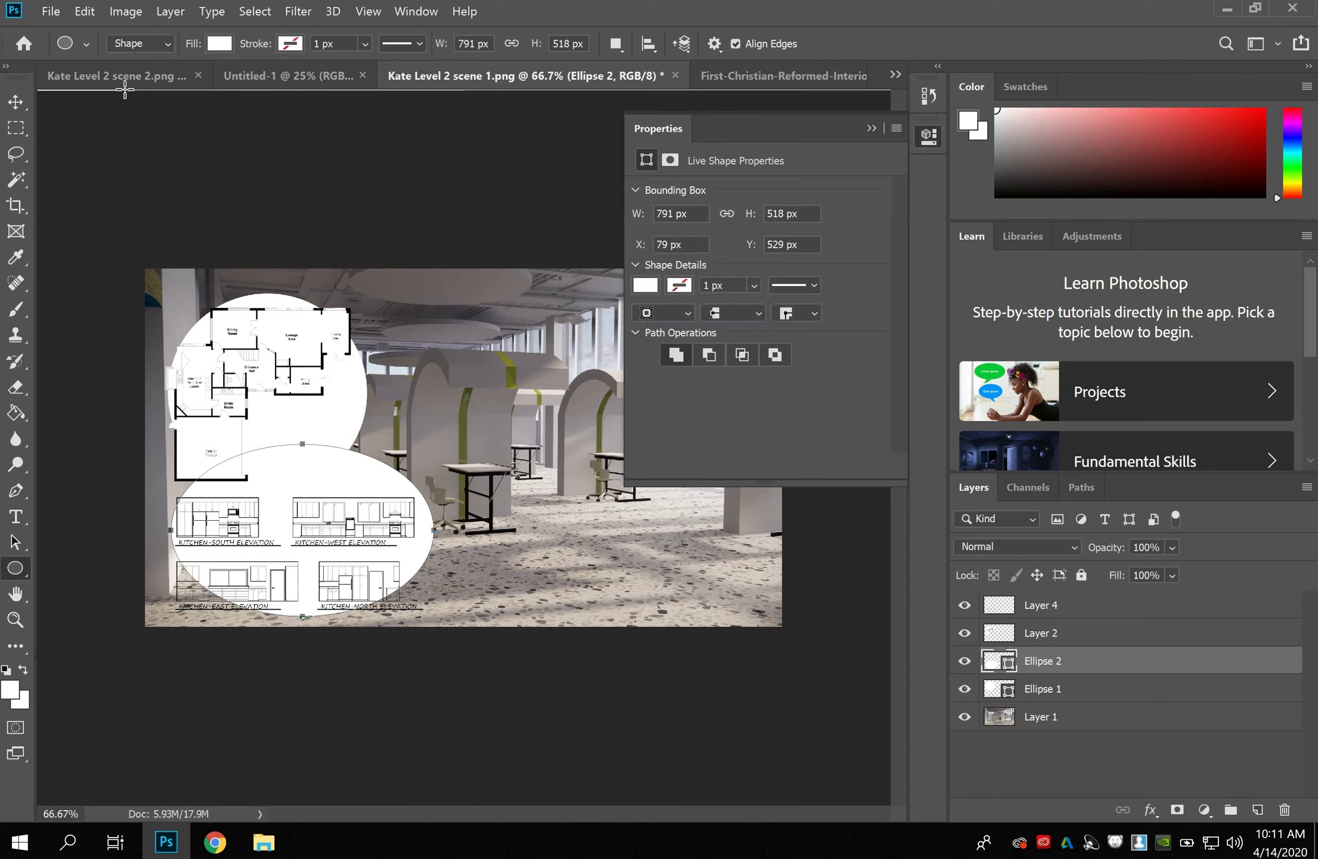
{"action": "left_click", "coordinate": [15, 104]}
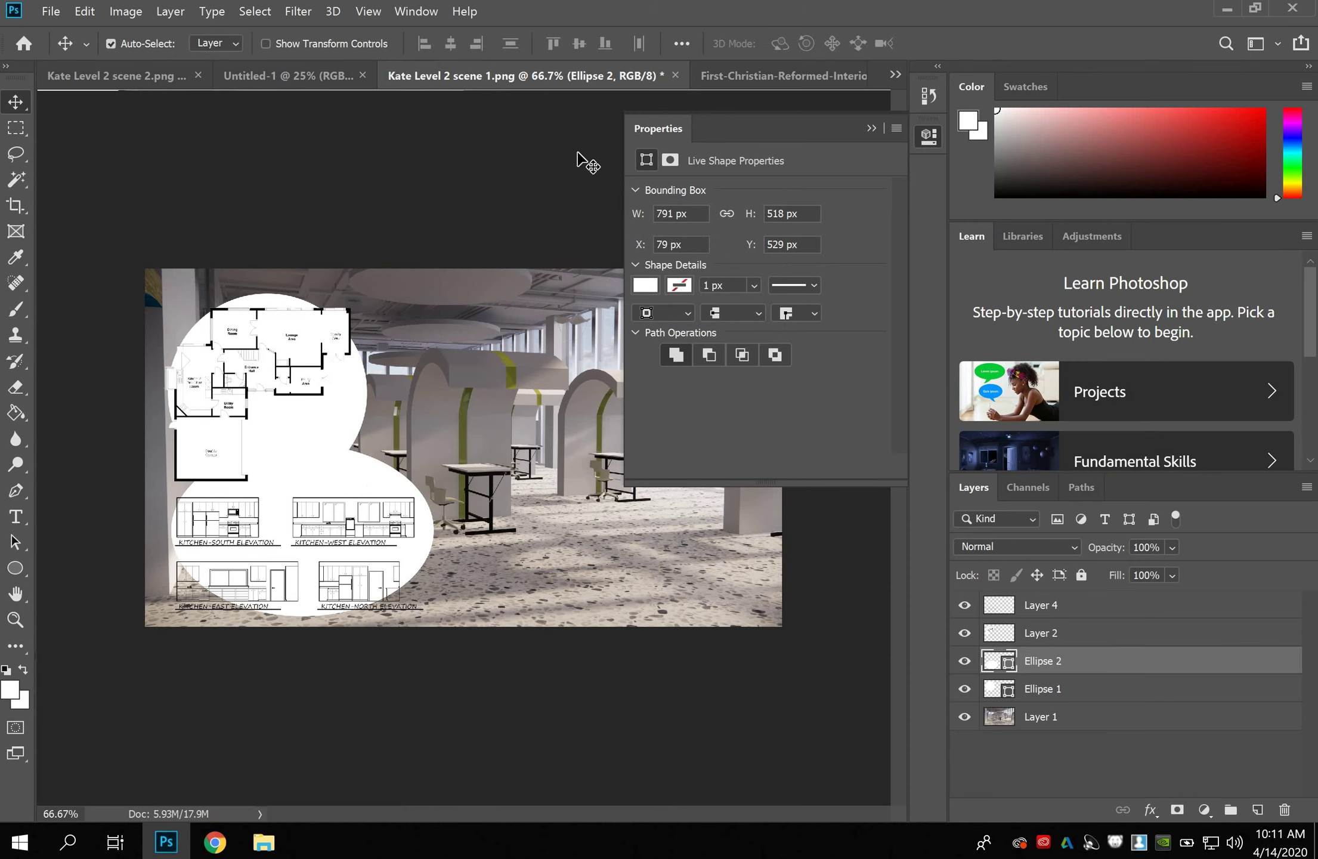
Reposition the two white ellipses slightly and select Ellipse 2.
{"action": "left_click", "coordinate": [872, 126]}
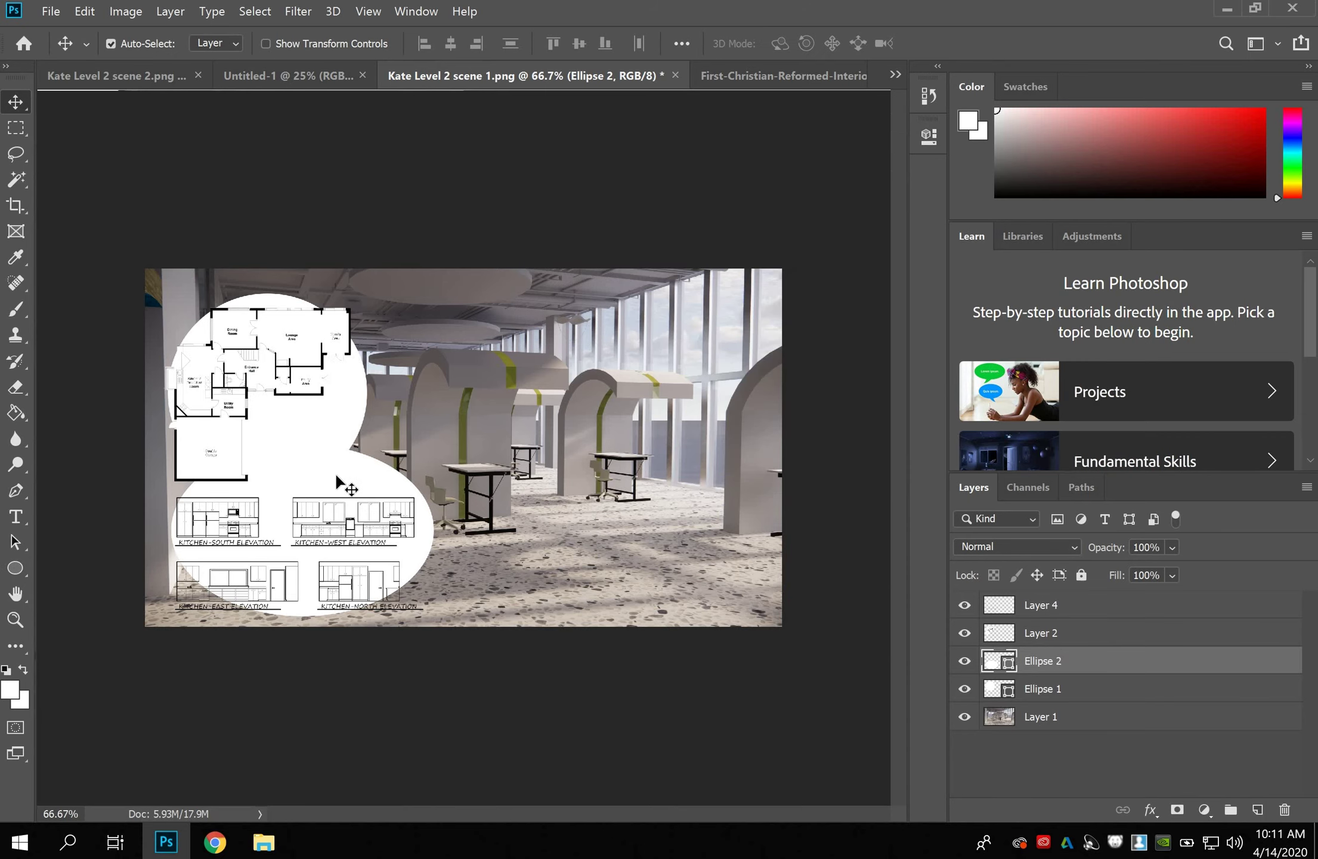
{"action": "left_click_drag", "start_coordinate": [328, 482], "coordinate": [322, 496]}
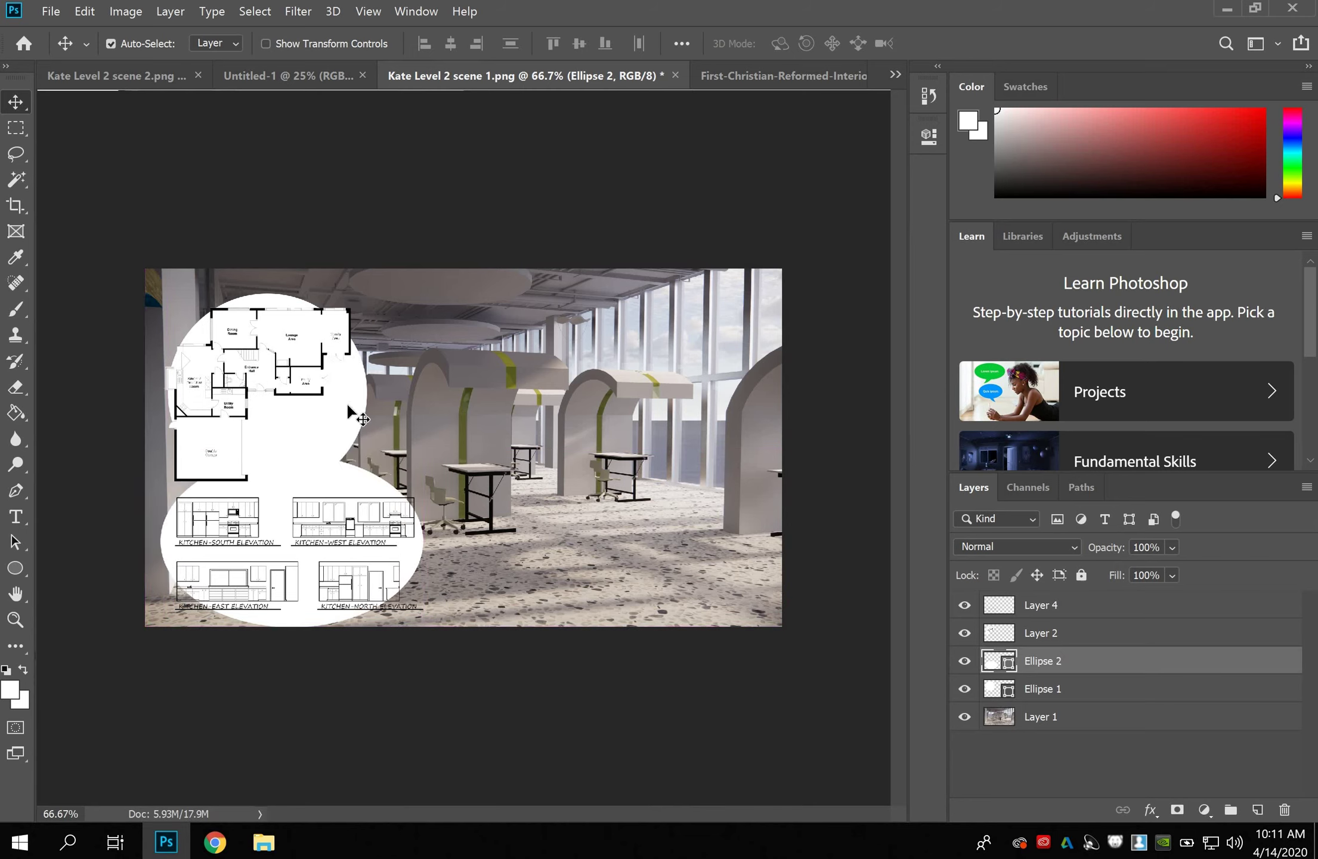
{"action": "mouse_move", "coordinate": [337, 404]}
{"action": "left_mouse_down"}
{"action": "mouse_move", "coordinate": [327, 396]}
{"action": "mouse_move", "coordinate": [350, 419]}
{"action": "left_mouse_up"}
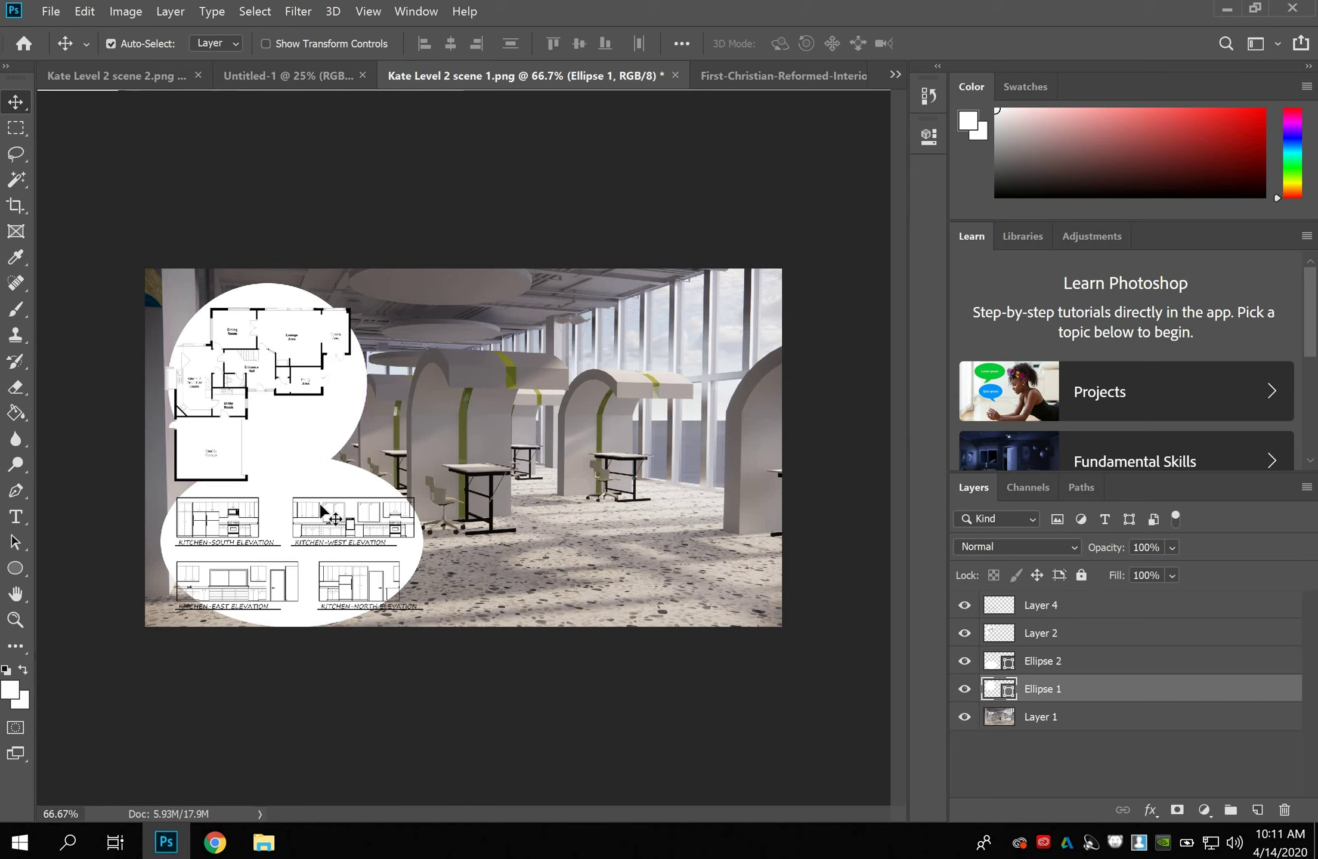
{"action": "left_click", "coordinate": [290, 492]}
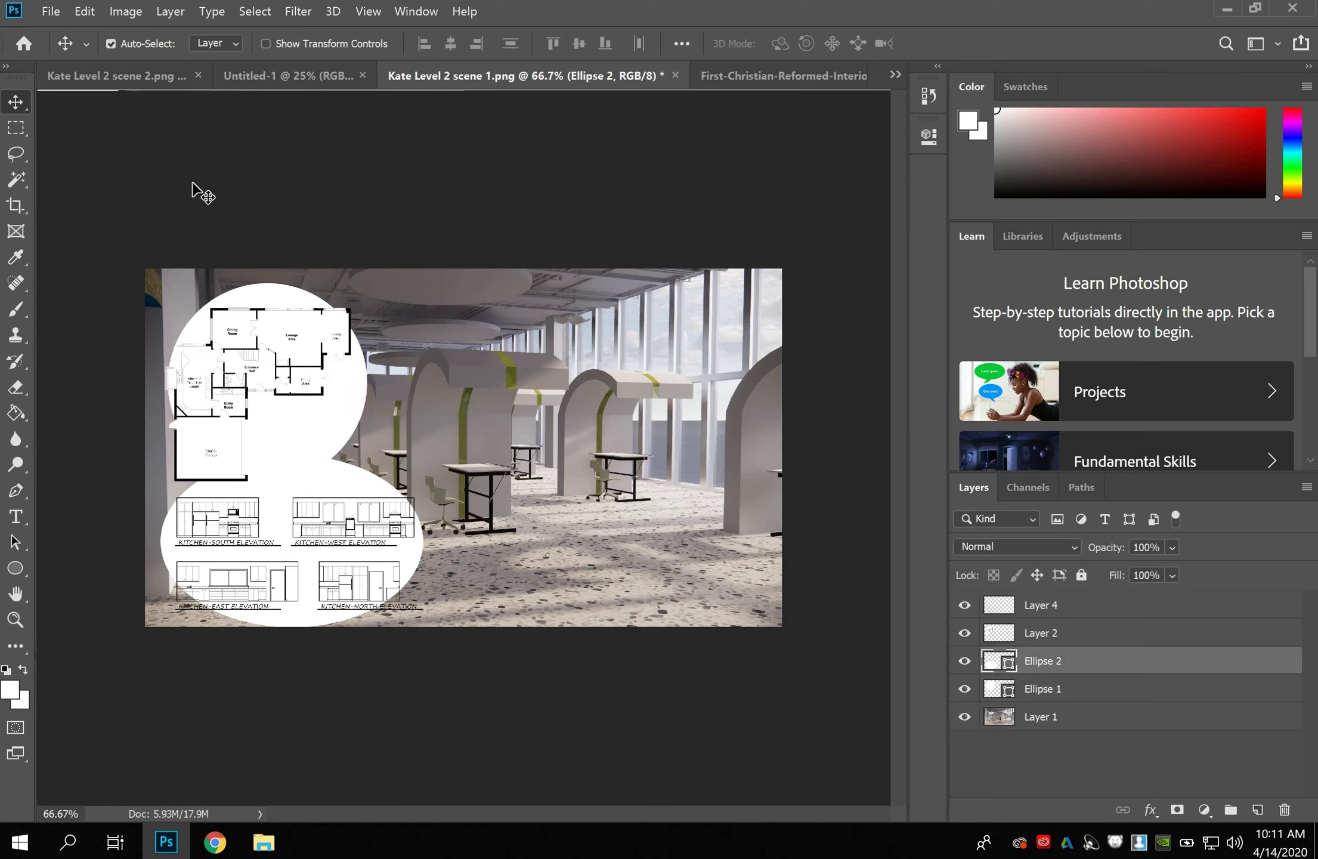
Free Transform Ellipse 2 to about 117% wide by 110% tall and commit.
{"action": "left_click", "coordinate": [85, 13]}
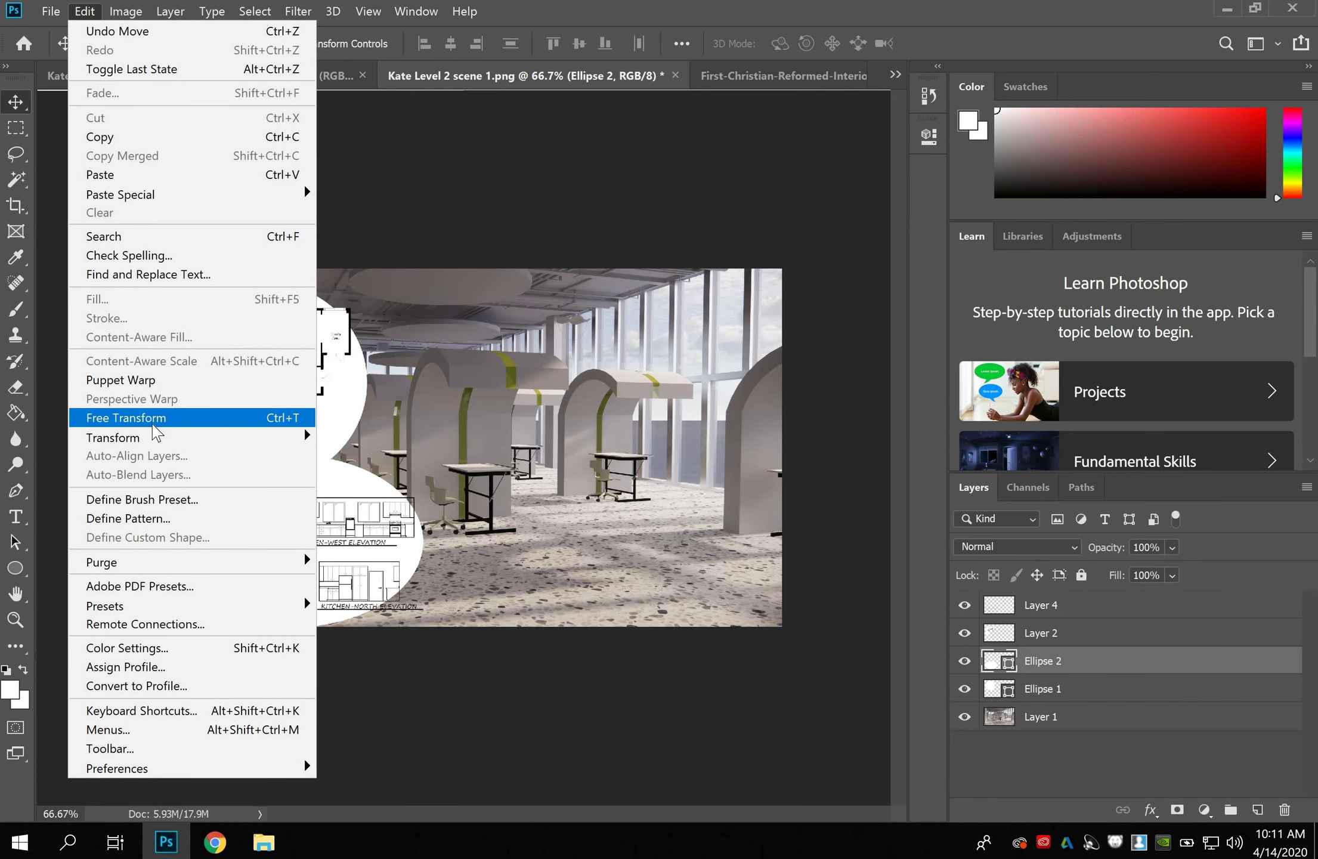
{"action": "left_click", "coordinate": [153, 421]}
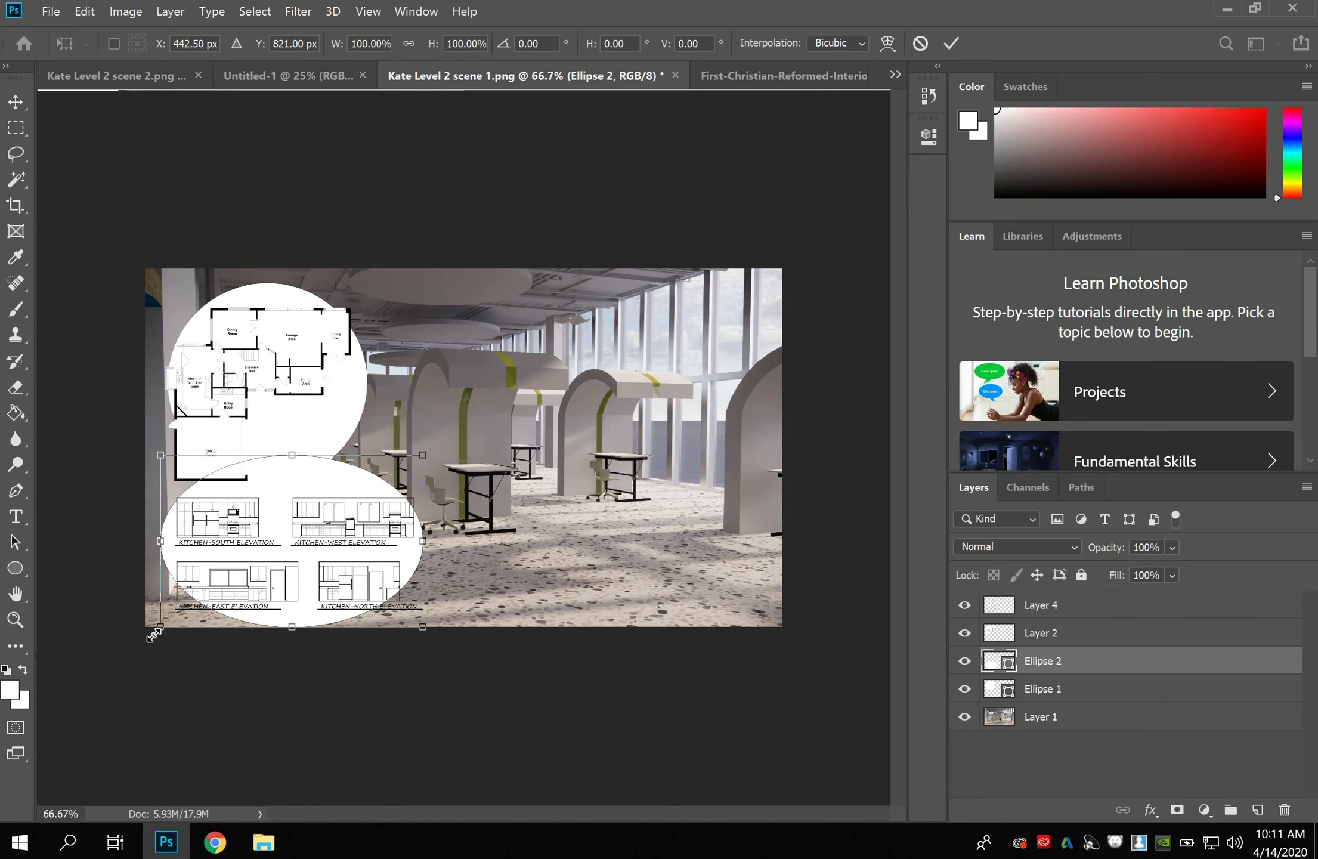
{"action": "left_click_drag", "start_coordinate": [153, 634], "coordinate": [148, 640]}
{"action": "mouse_move", "coordinate": [147, 641]}
{"action": "left_mouse_down"}
{"action": "mouse_move", "coordinate": [159, 644]}
{"action": "mouse_move", "coordinate": [147, 644]}
{"action": "left_mouse_up"}
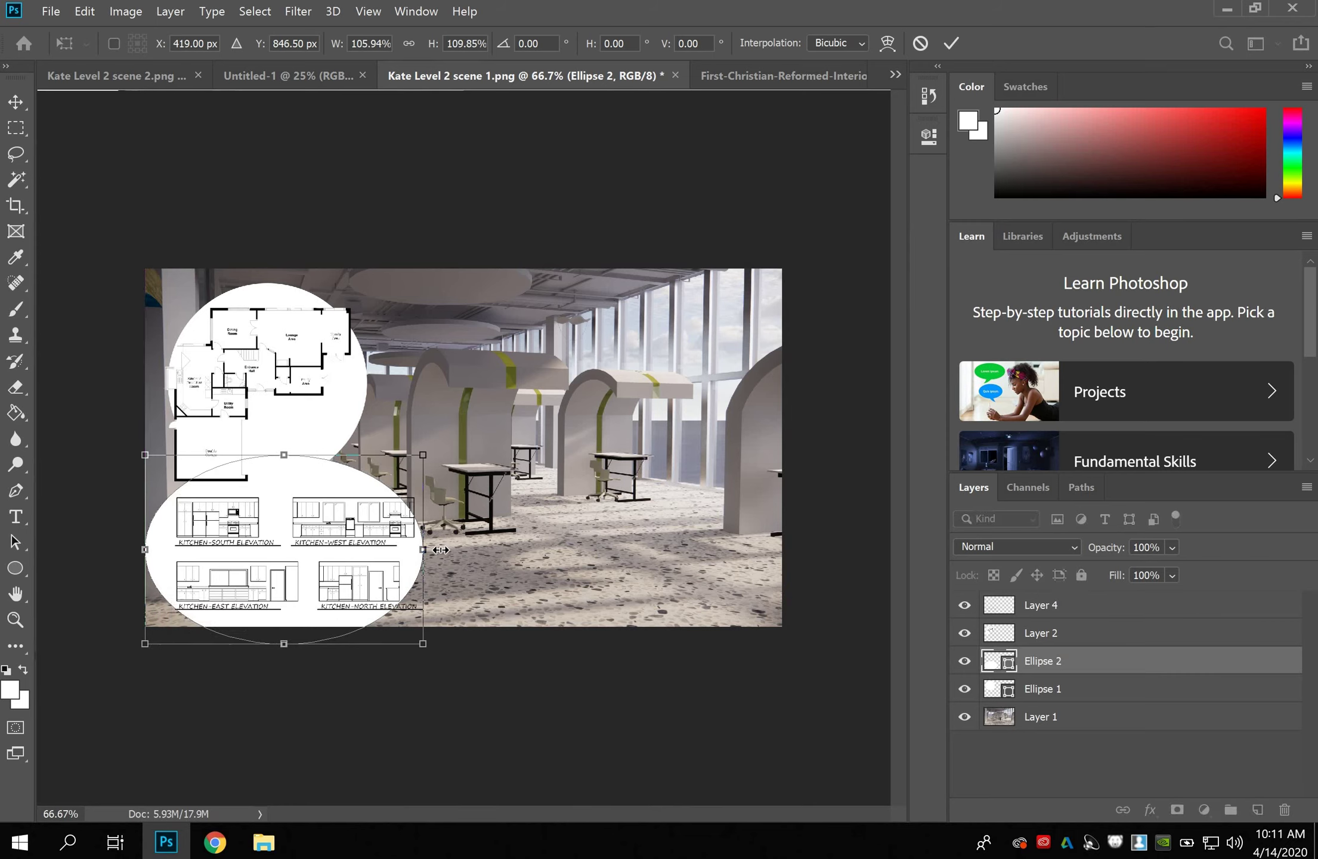
{"action": "left_click_drag", "start_coordinate": [429, 552], "coordinate": [459, 550]}
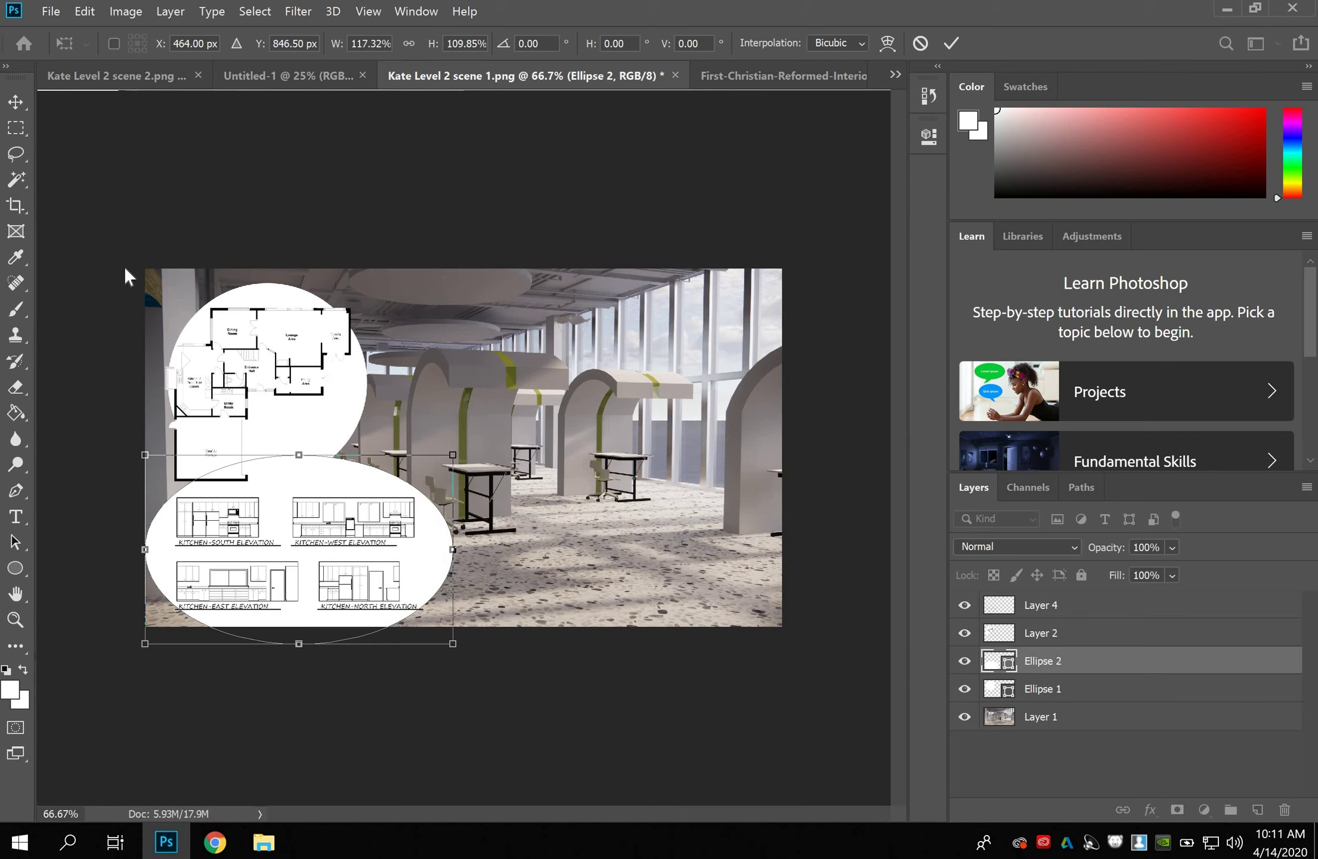
{"action": "left_click", "coordinate": [167, 173]}
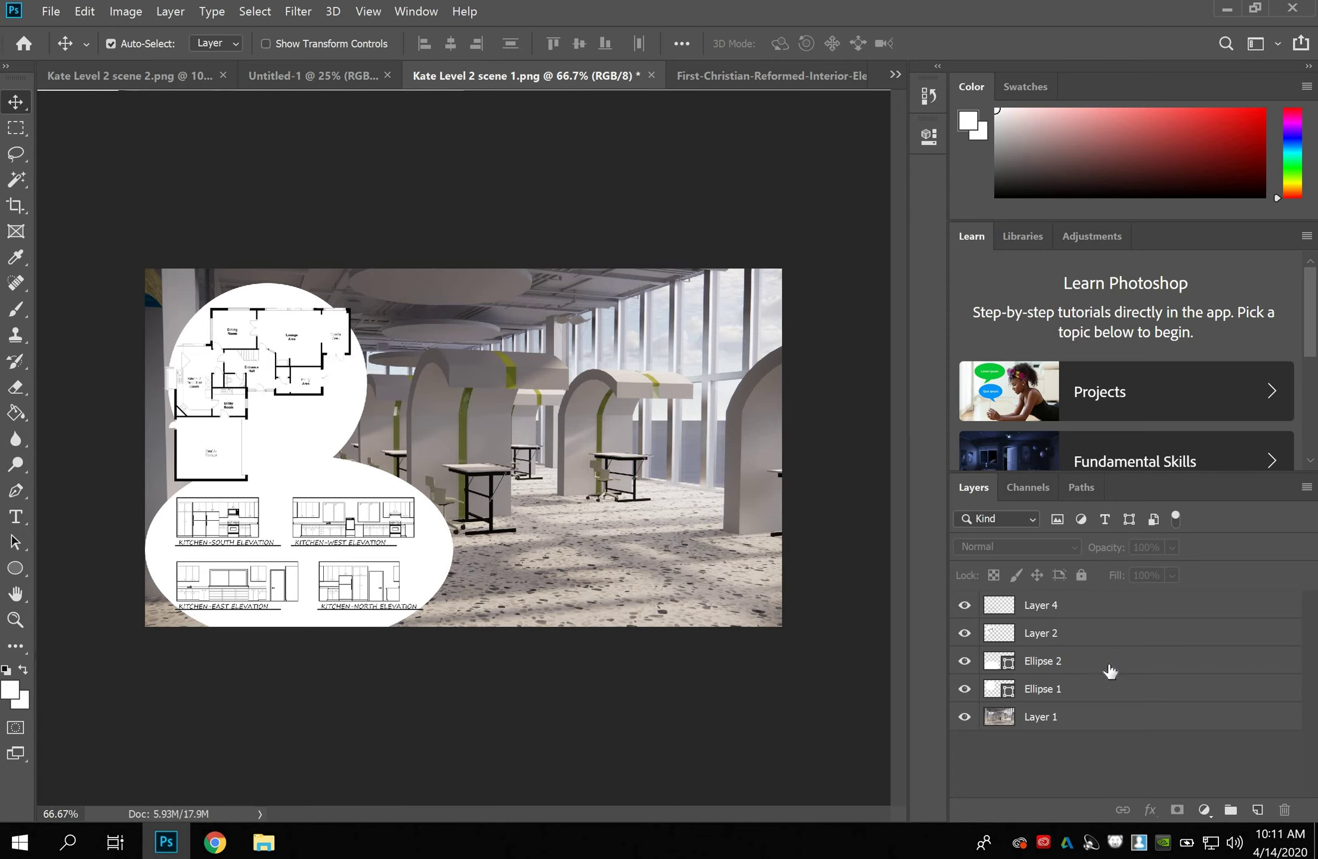
Add a layer mask to Ellipse 1 and pick the Gradient Tool.
{"action": "left_click", "coordinate": [1075, 690]}
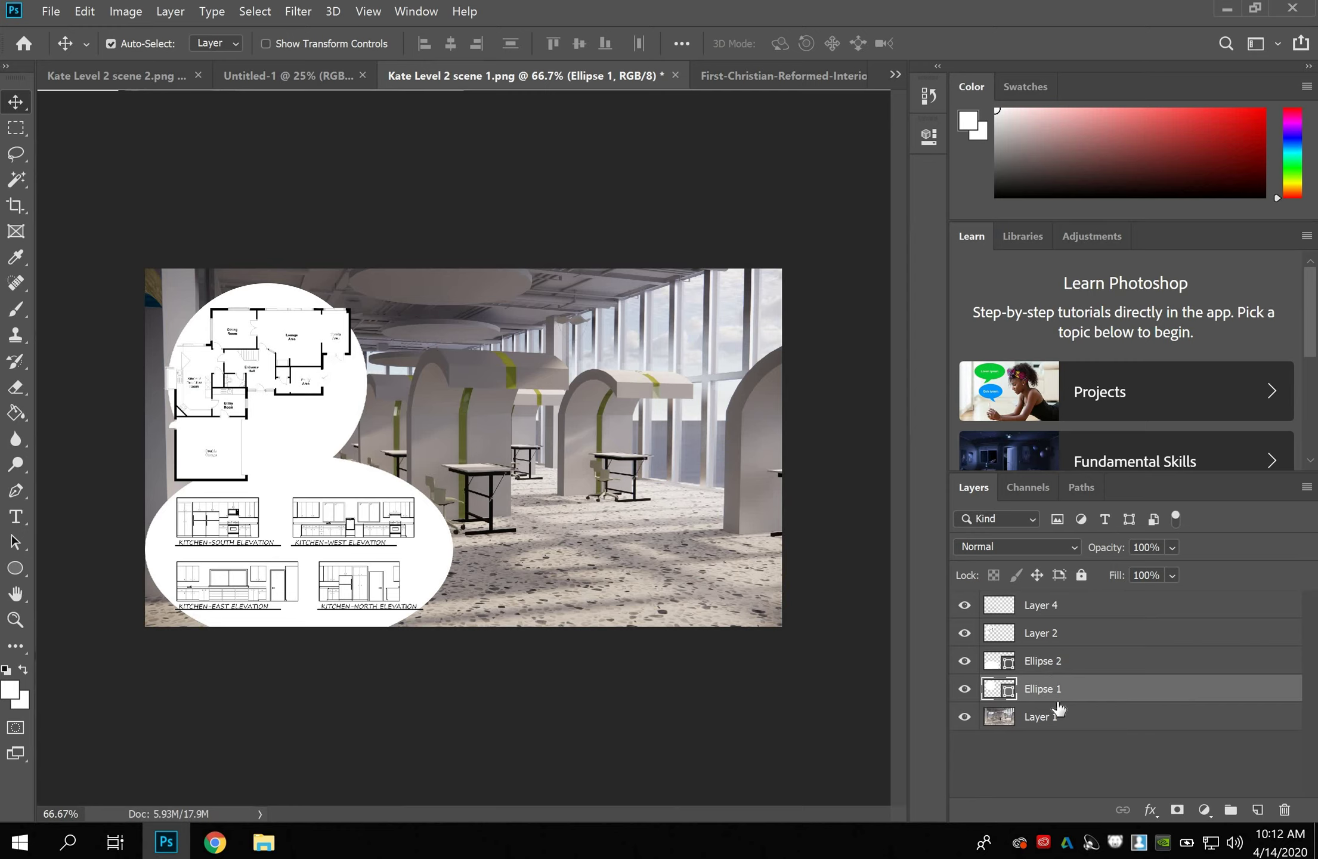
{"action": "left_click", "coordinate": [1179, 811]}
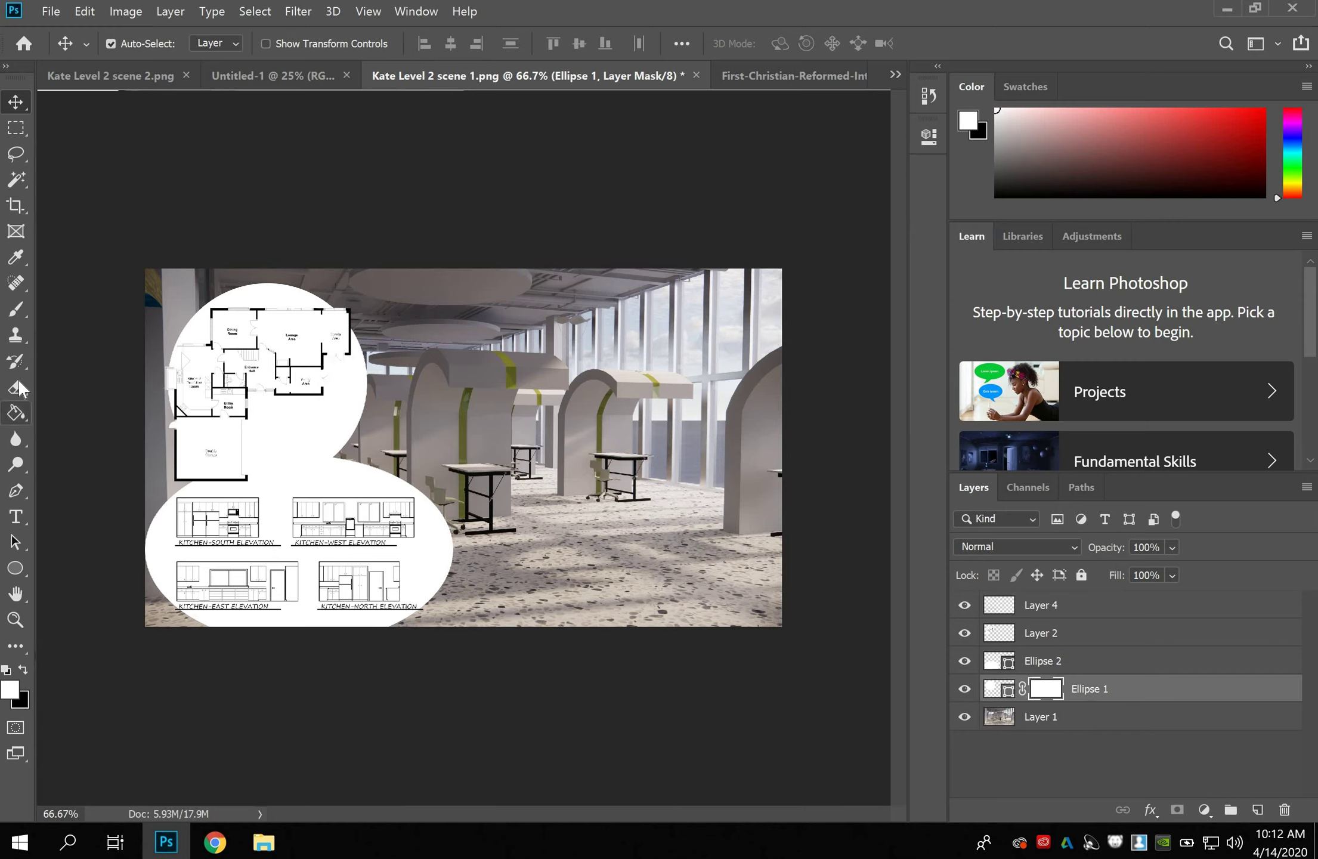
{"action": "left_click", "coordinate": [16, 412]}
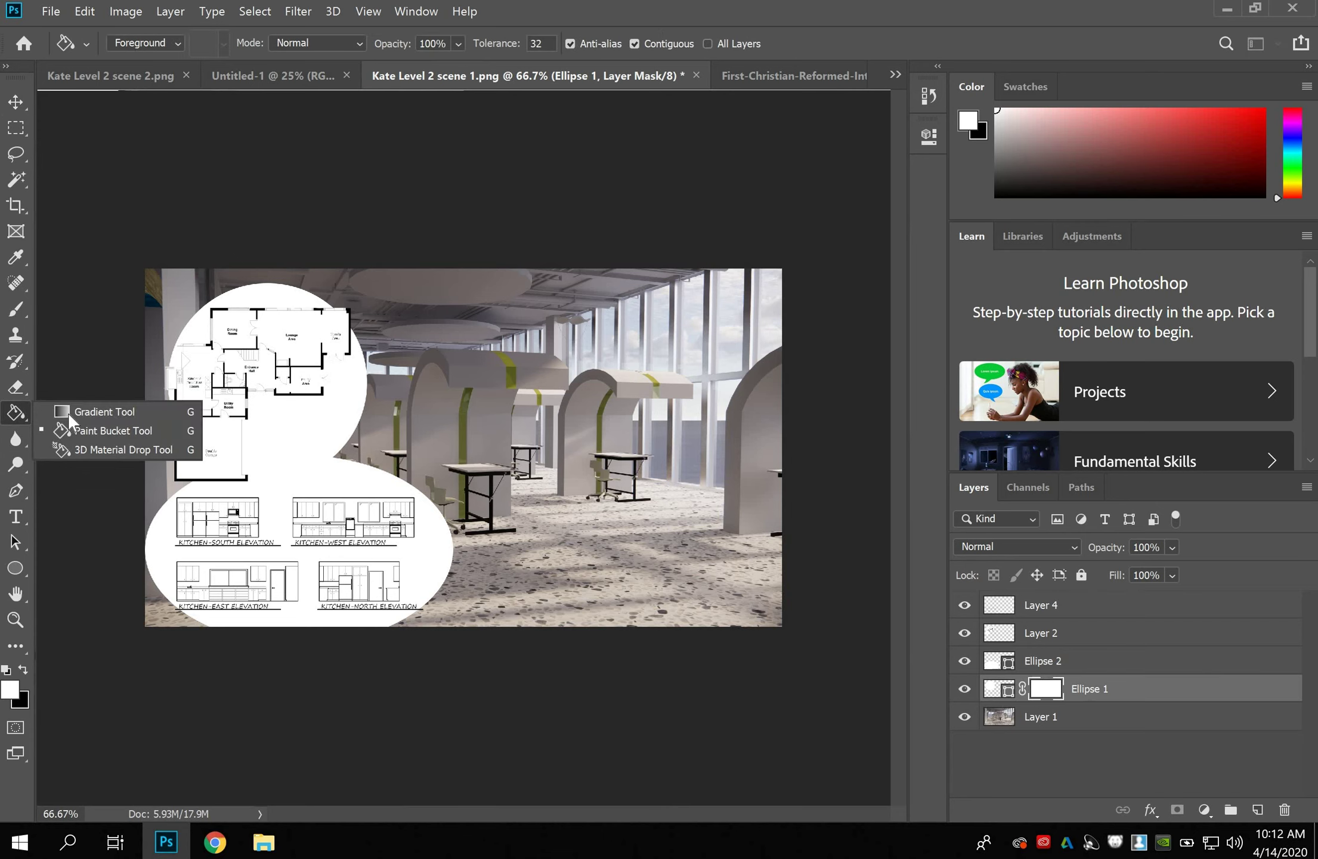
{"action": "left_click", "coordinate": [67, 412]}
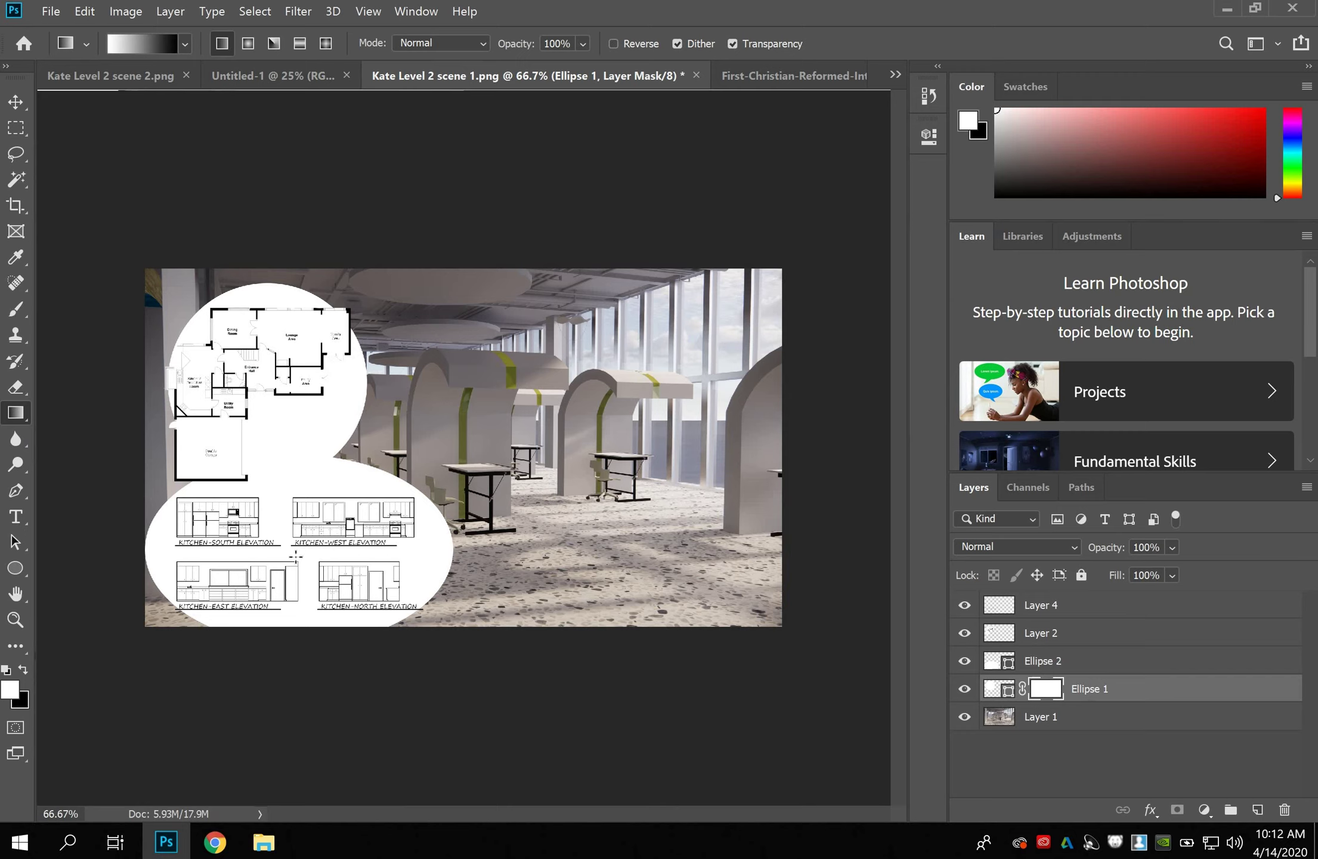
Drag gradients on the mask so the white ellipse fades from the floor plan toward the lower right.
{"action": "left_click_drag", "start_coordinate": [294, 558], "coordinate": [345, 504]}
{"action": "left_click_drag", "start_coordinate": [380, 475], "coordinate": [520, 343]}
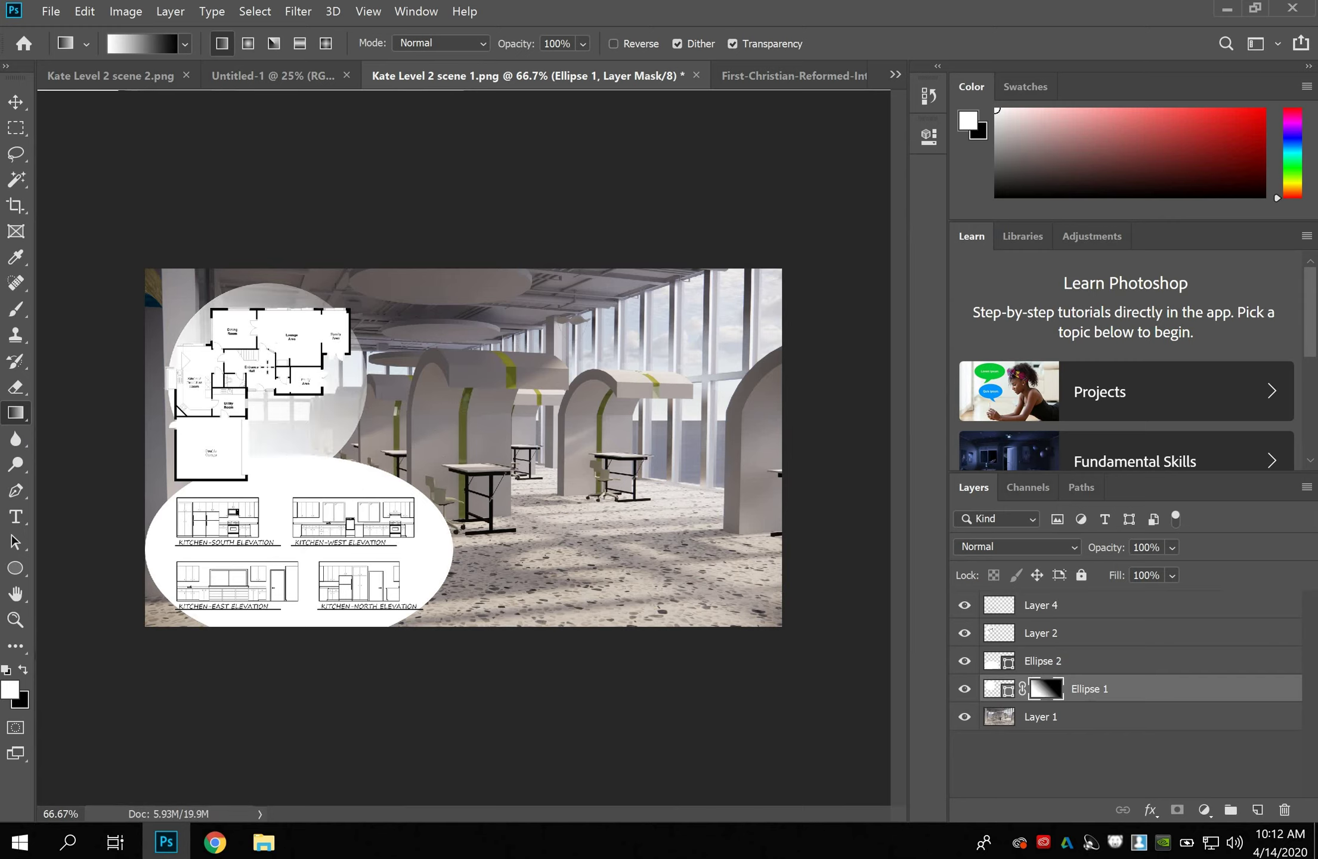
{"action": "left_click_drag", "start_coordinate": [268, 366], "coordinate": [490, 585]}
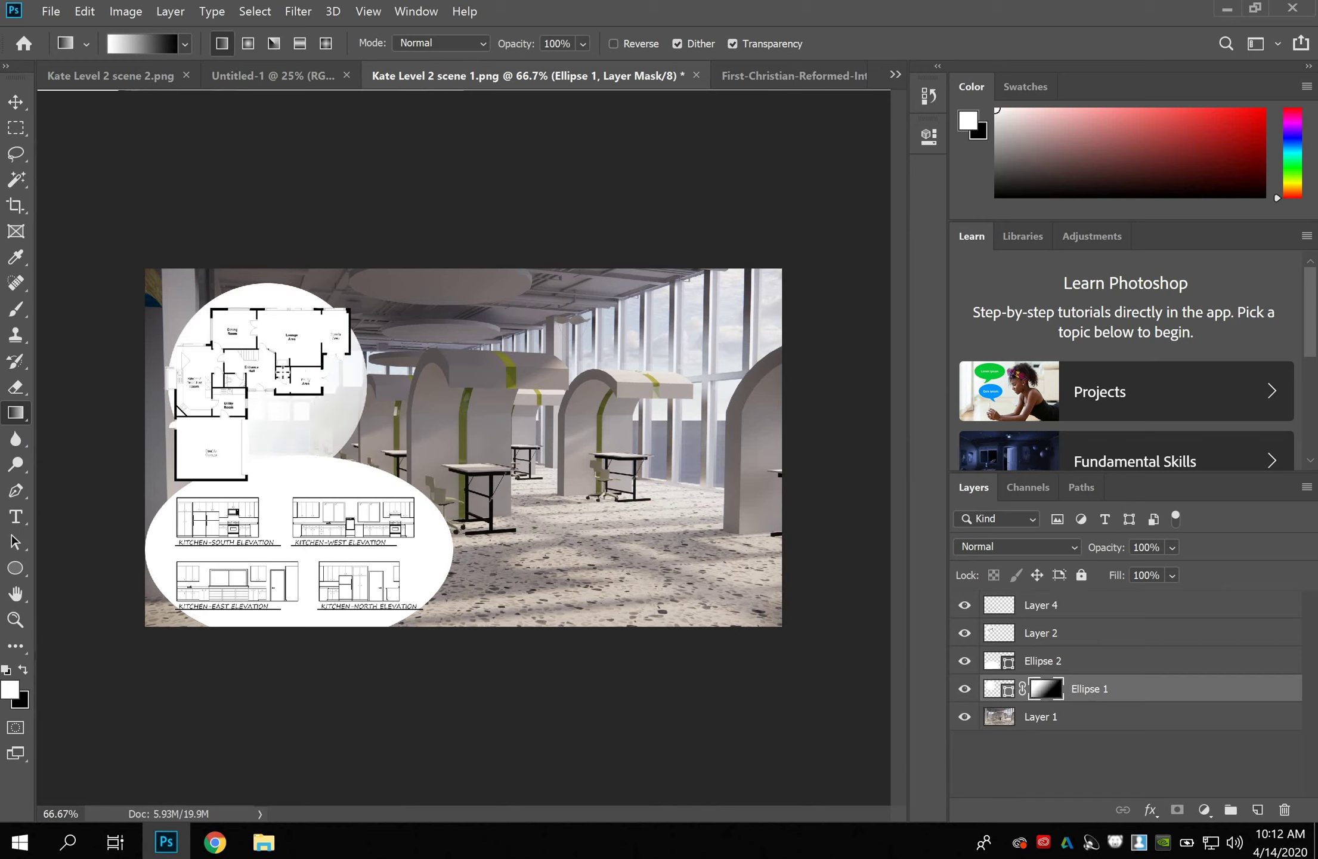
{"action": "left_click_drag", "start_coordinate": [230, 370], "coordinate": [565, 563]}
{"action": "left_click_drag", "start_coordinate": [263, 398], "coordinate": [569, 529]}
{"action": "key", "text": "ctrl+alt+z"}
{"action": "key", "text": "ctrl+alt+z"}
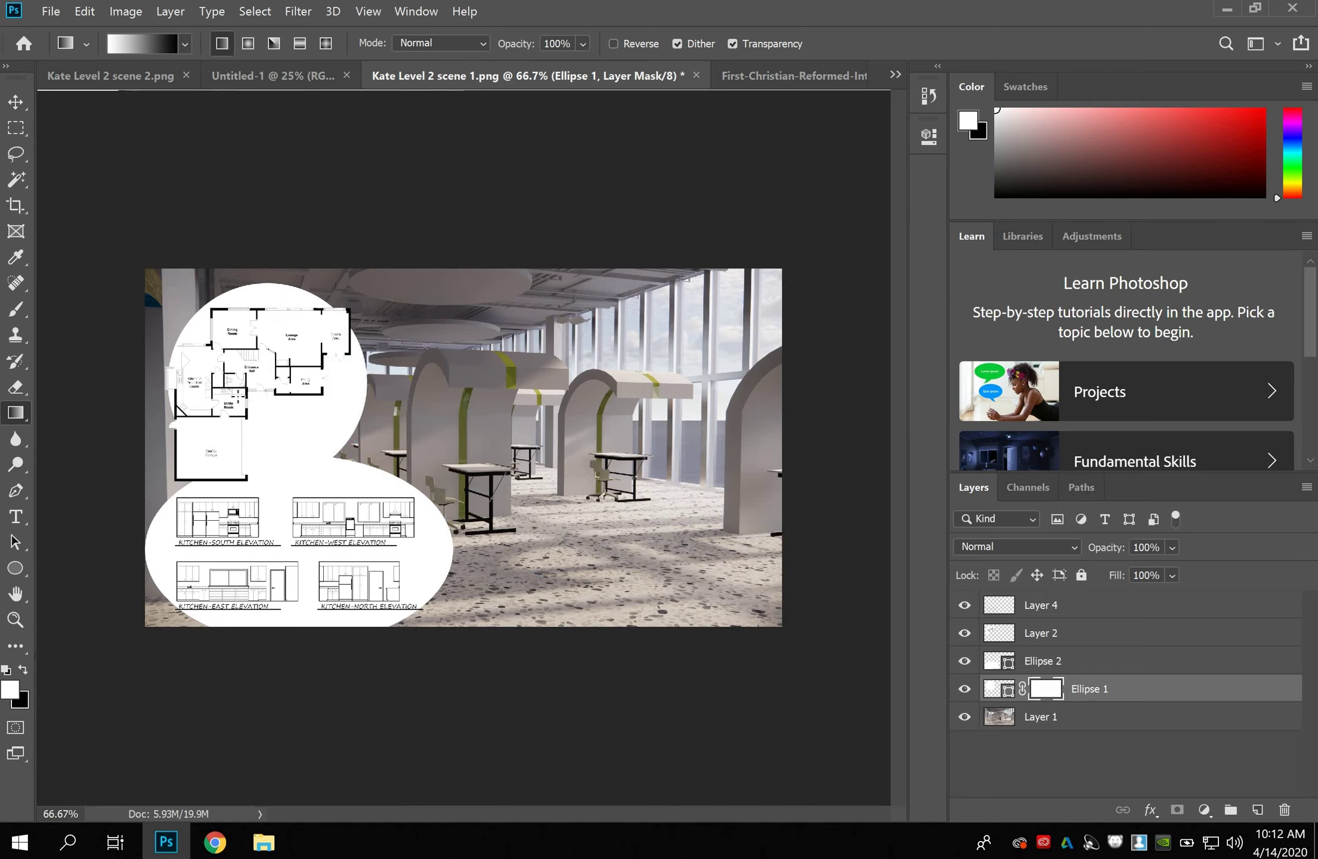
{"action": "left_click_drag", "start_coordinate": [225, 366], "coordinate": [533, 606]}
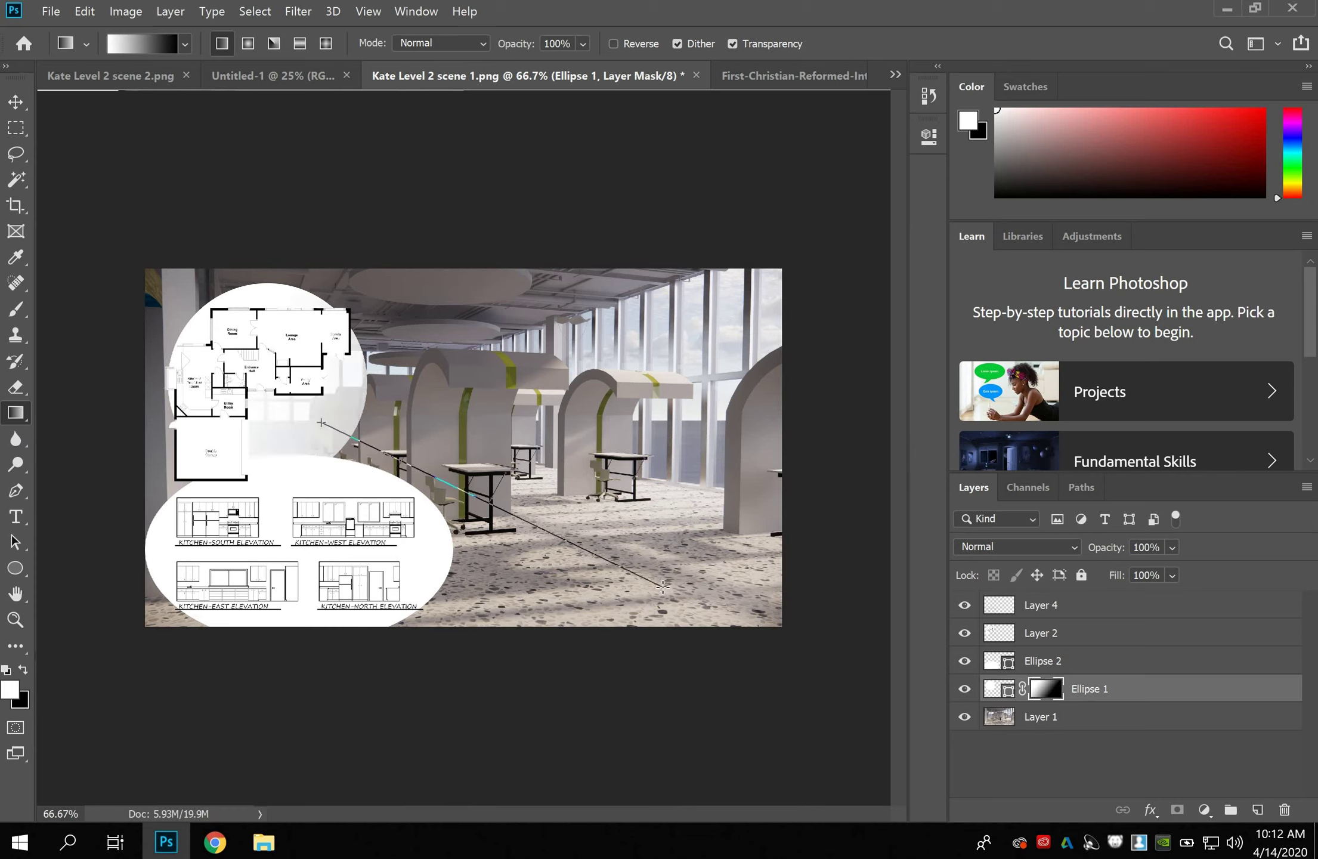
{"action": "key", "text": "ctrl+alt+z"}
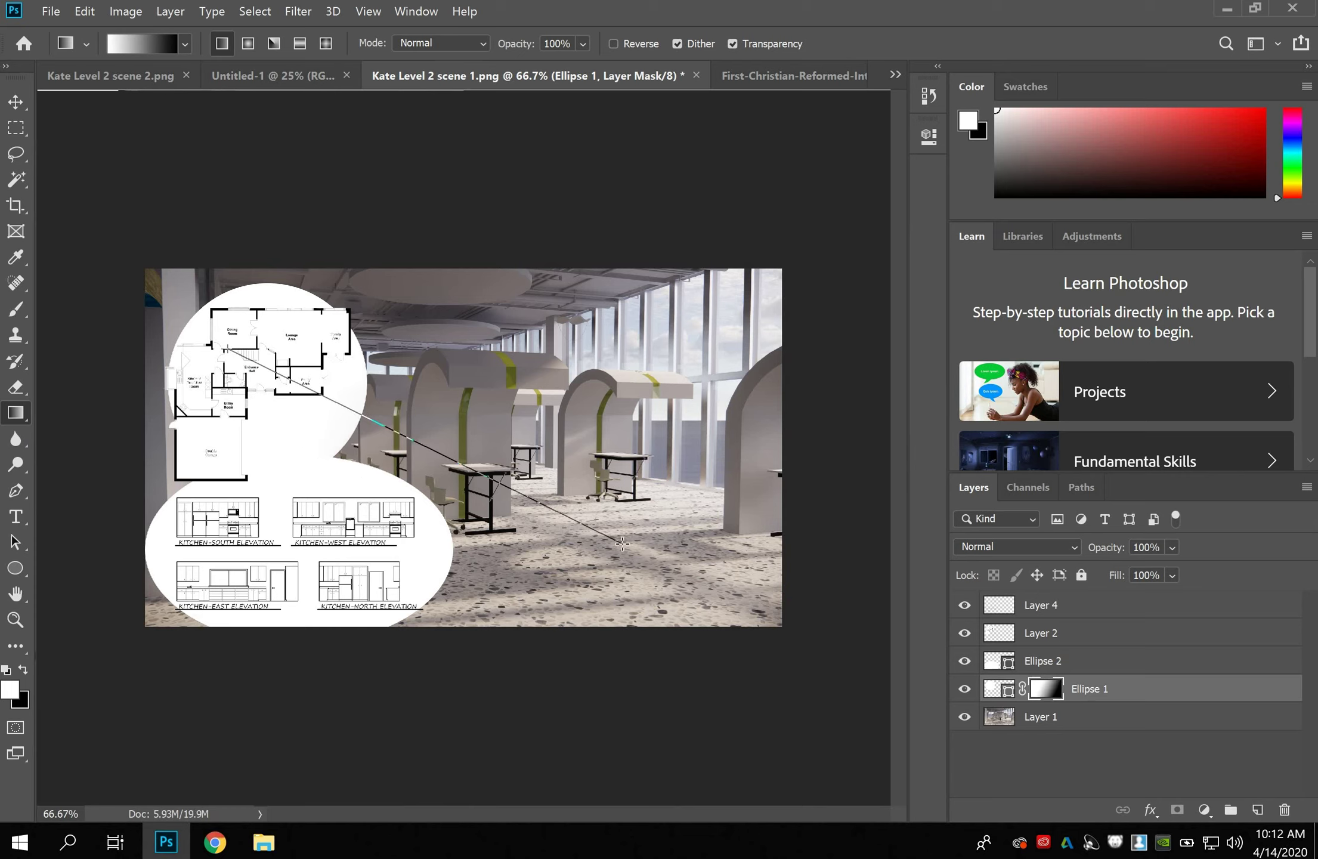
{"action": "key", "text": "ctrl+shift+z"}
{"action": "left_click_drag", "start_coordinate": [616, 473], "coordinate": [349, 382]}
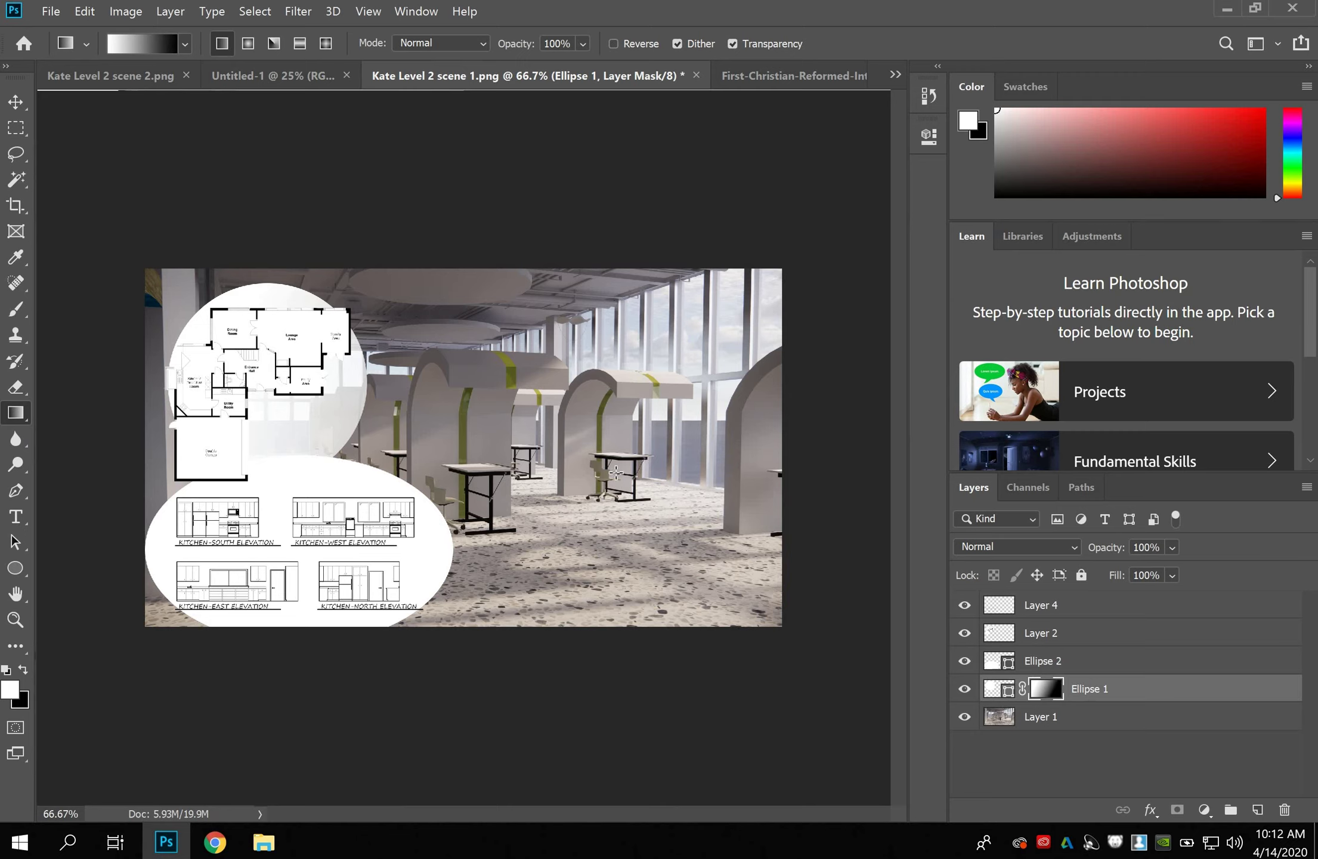
{"action": "left_click_drag", "start_coordinate": [523, 497], "coordinate": [597, 527]}
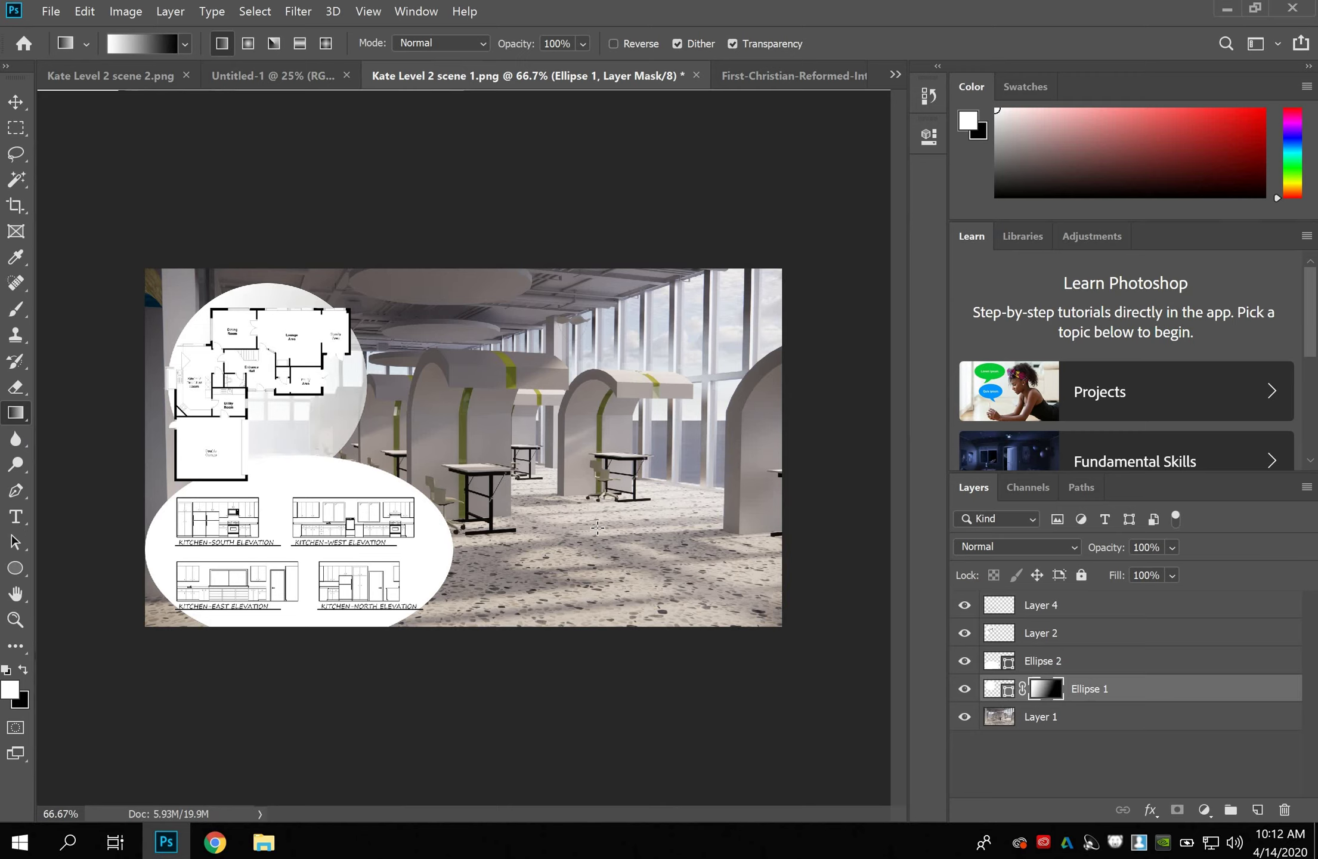
{"action": "left_click_drag", "start_coordinate": [202, 407], "coordinate": [547, 496]}
Set Ellipse 1's opacity to 99%.
{"action": "left_click", "coordinate": [1172, 547]}
{"action": "left_click", "coordinate": [1205, 570]}
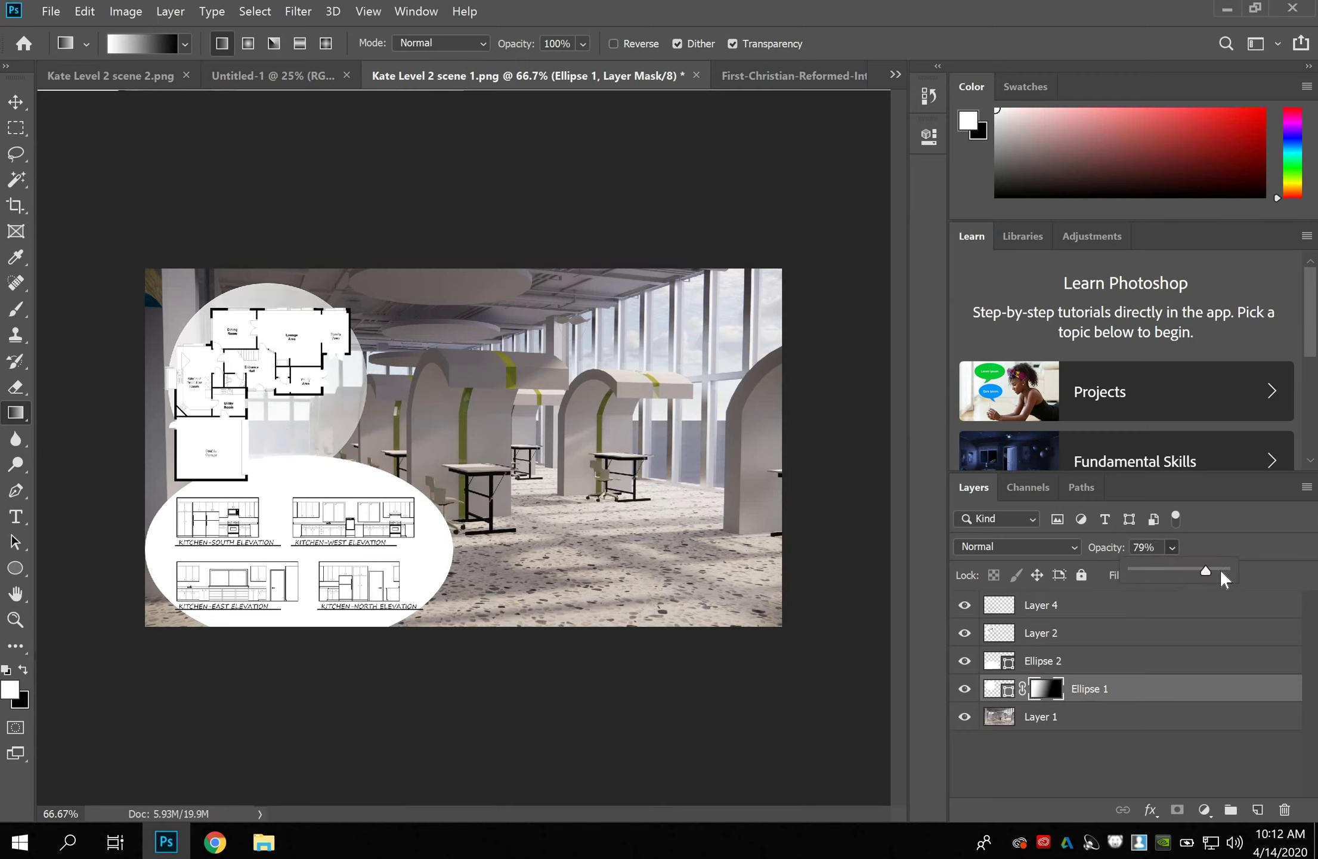
{"action": "left_click_drag", "start_coordinate": [1219, 570], "coordinate": [1224, 572]}
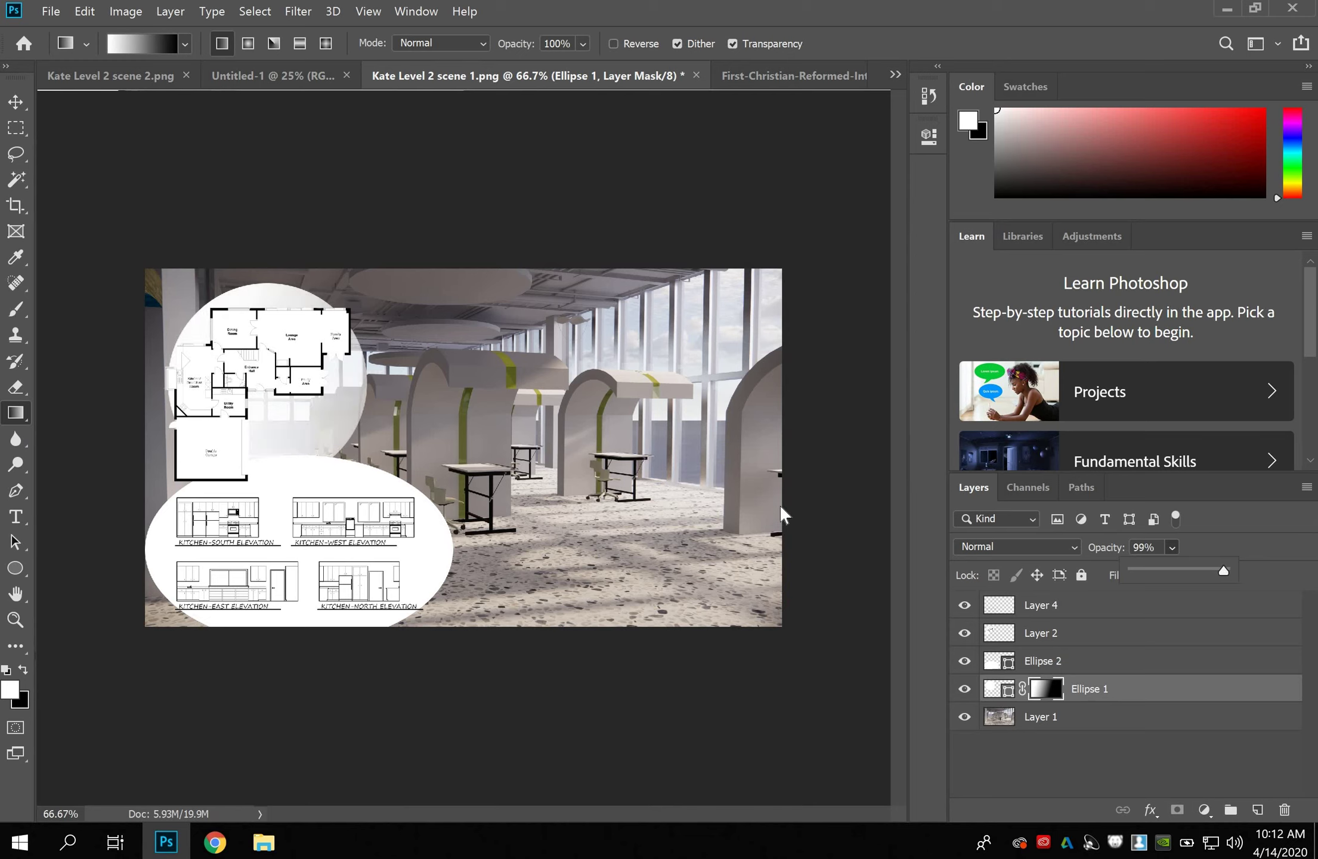
Add a layer mask to Ellipse 2 and draw a gradient fading the lower ellipse toward the upper right.
{"action": "left_click", "coordinate": [1067, 670]}
{"action": "left_click", "coordinate": [1066, 663]}
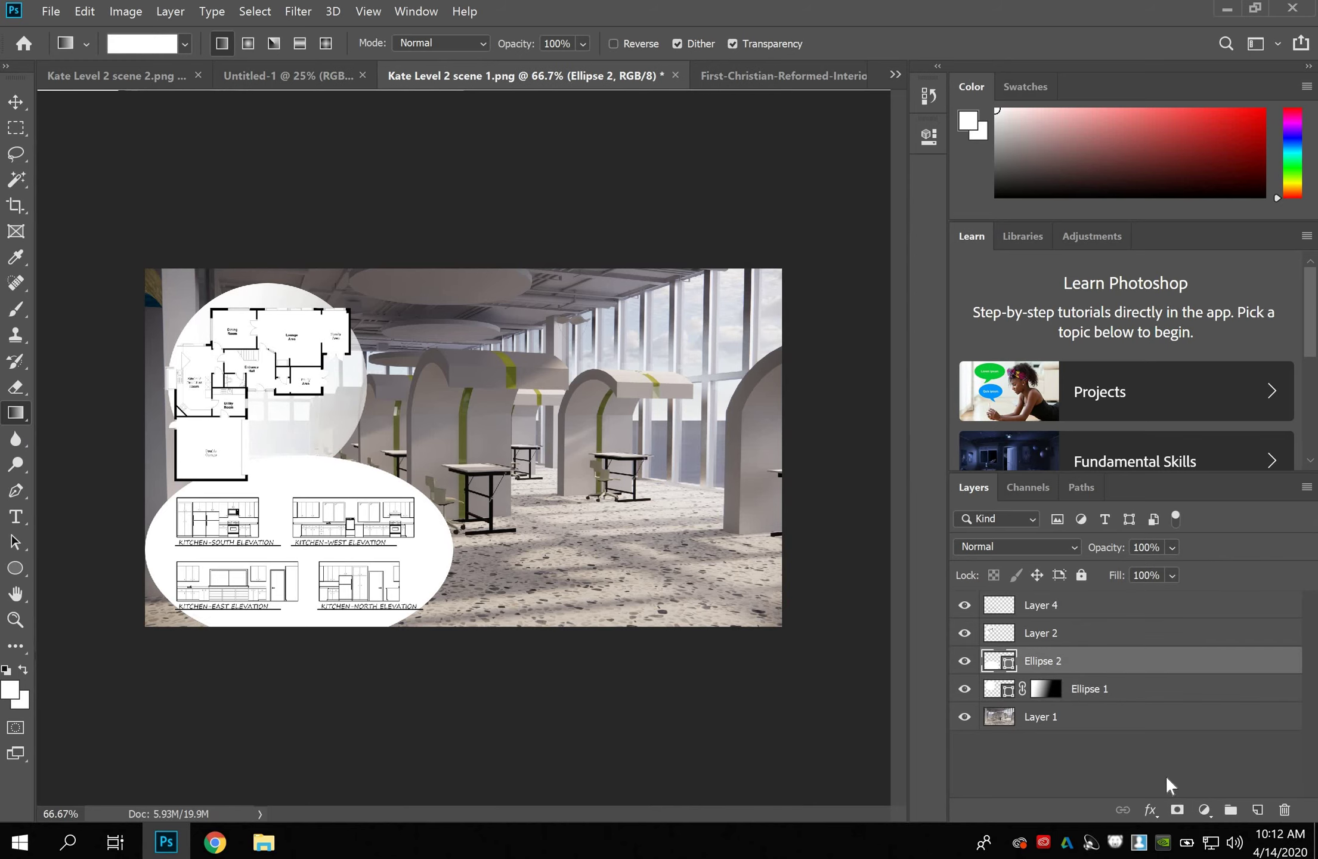
{"action": "left_click", "coordinate": [1177, 812]}
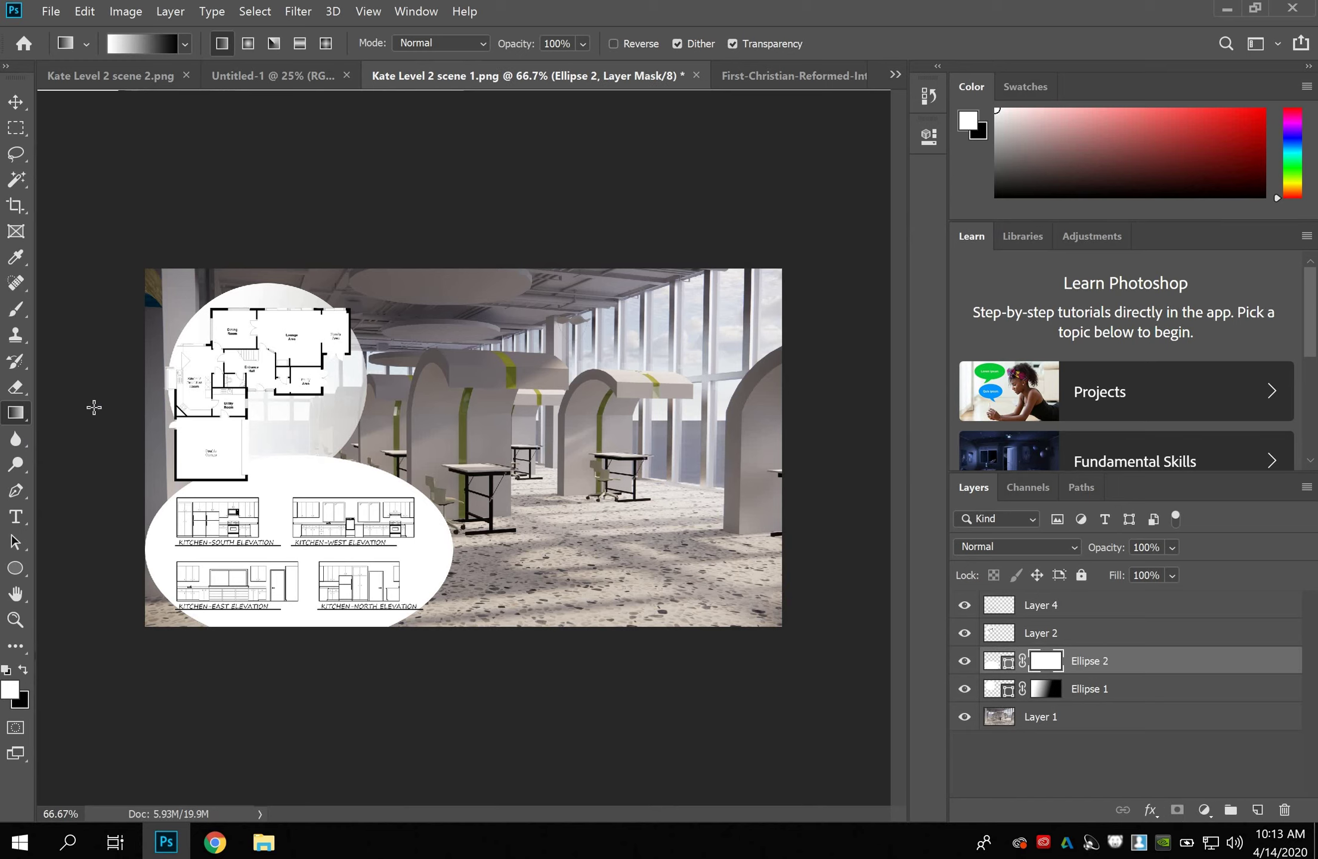
{"action": "mouse_move", "coordinate": [282, 572]}
{"action": "left_mouse_down"}
{"action": "mouse_move", "coordinate": [546, 364]}
{"action": "mouse_move", "coordinate": [531, 311]}
{"action": "mouse_move", "coordinate": [484, 406]}
{"action": "mouse_move", "coordinate": [497, 366]}
{"action": "mouse_move", "coordinate": [378, 492]}
{"action": "left_mouse_up"}
{"action": "left_click_drag", "start_coordinate": [505, 432], "coordinate": [496, 348]}
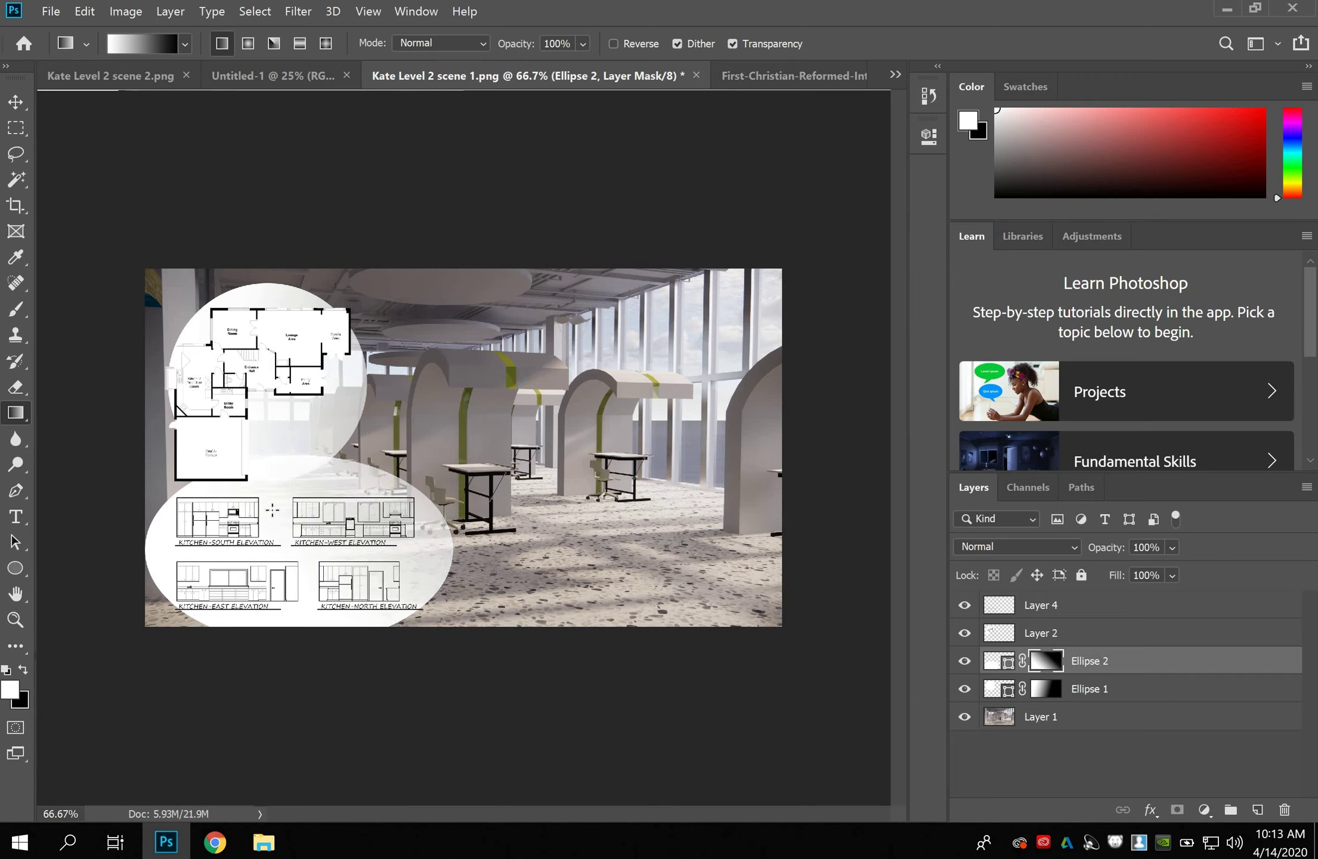
{"action": "left_click_drag", "start_coordinate": [357, 427], "coordinate": [299, 437]}
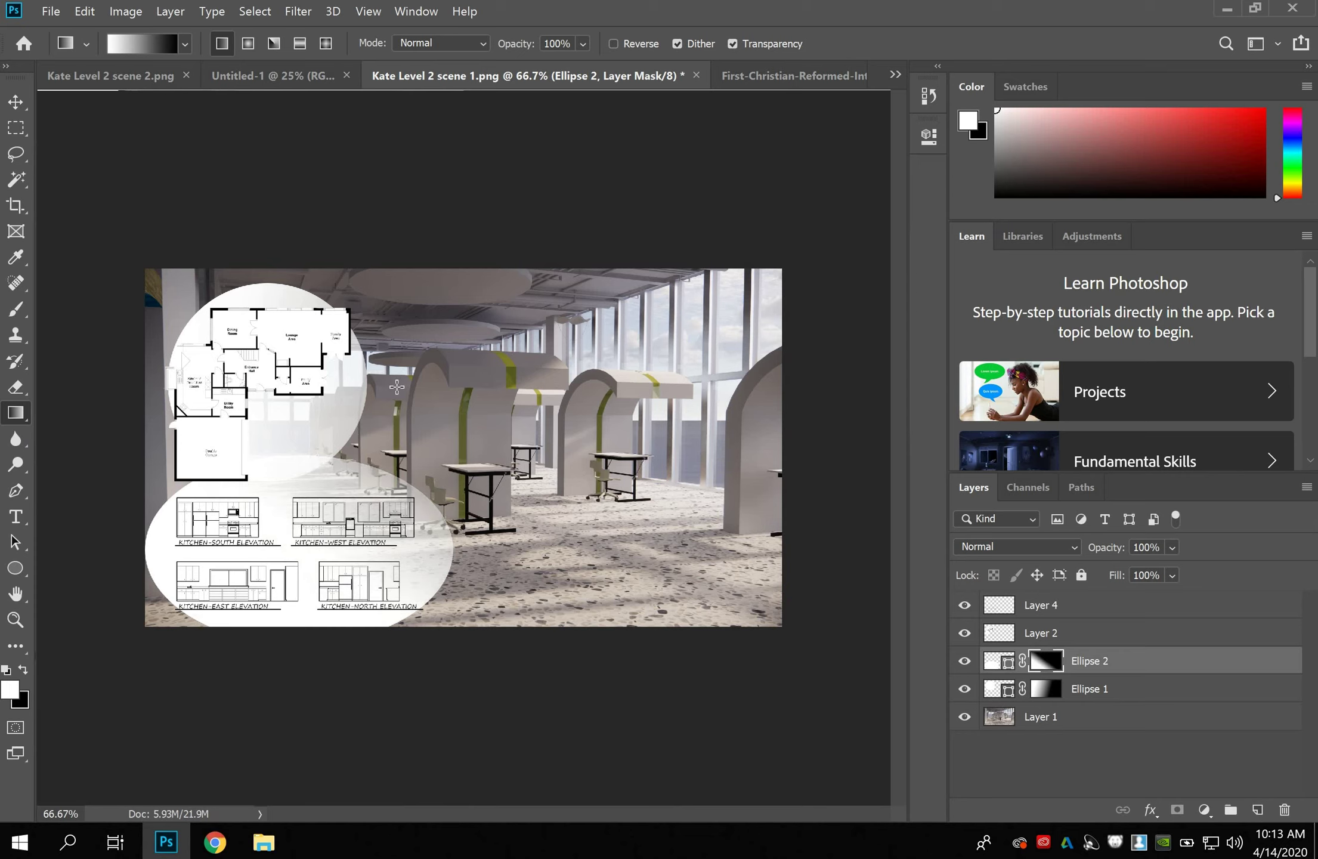
Redraw the gradient on Ellipse 1's layer mask to soften the upper ellipse's lower-right fade.
{"action": "left_click", "coordinate": [1104, 690]}
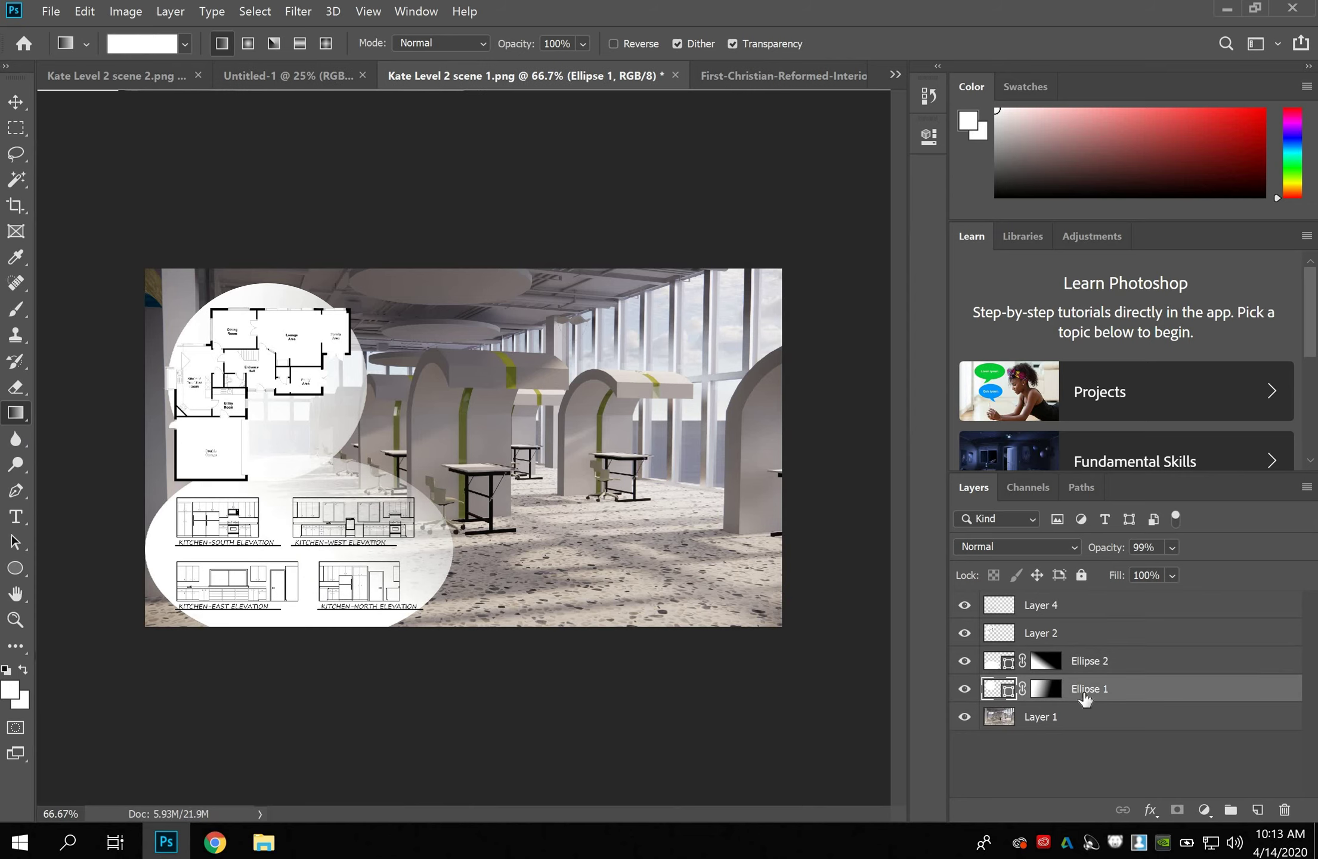
{"action": "left_click", "coordinate": [1042, 660]}
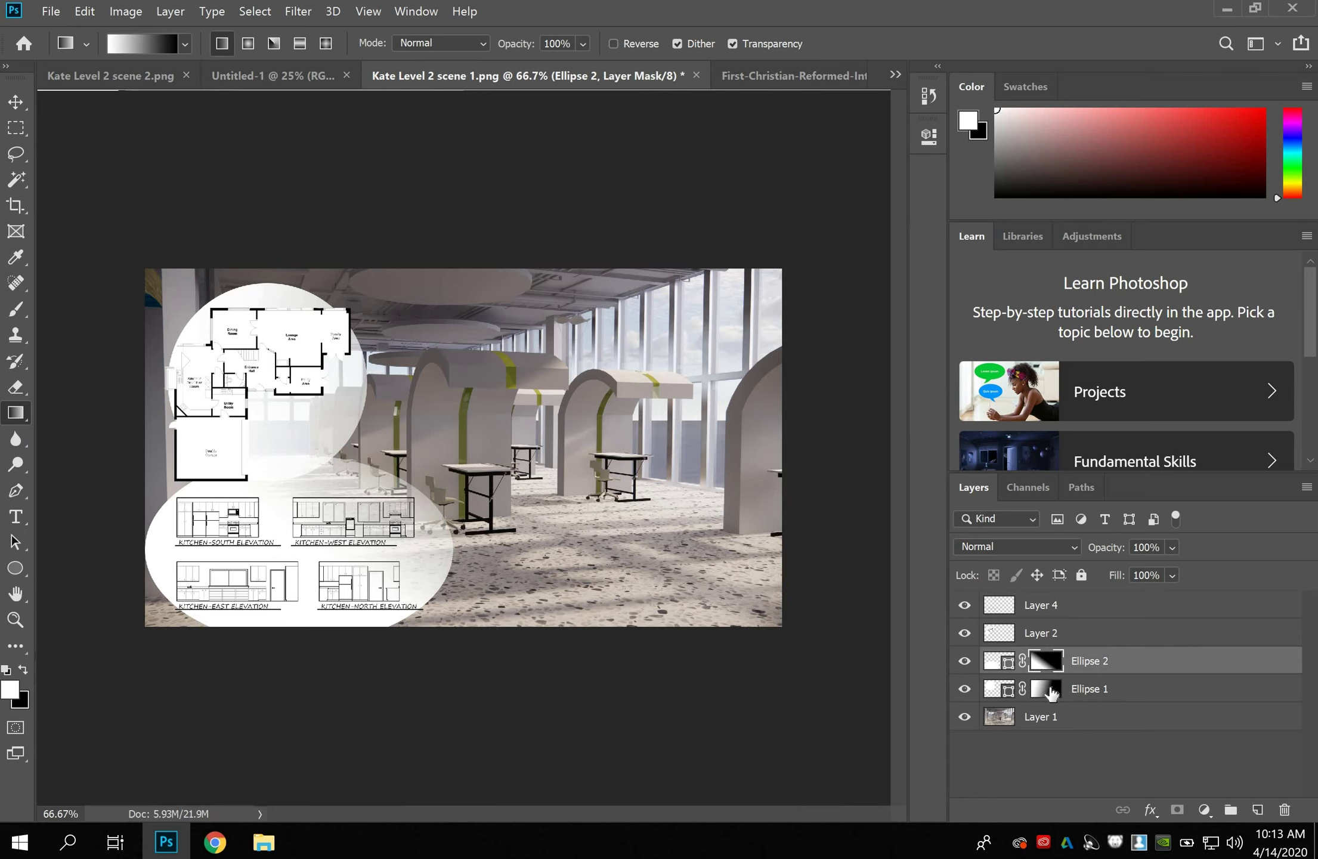
{"action": "left_click", "coordinate": [1047, 689]}
{"action": "left_click_drag", "start_coordinate": [315, 423], "coordinate": [337, 494]}
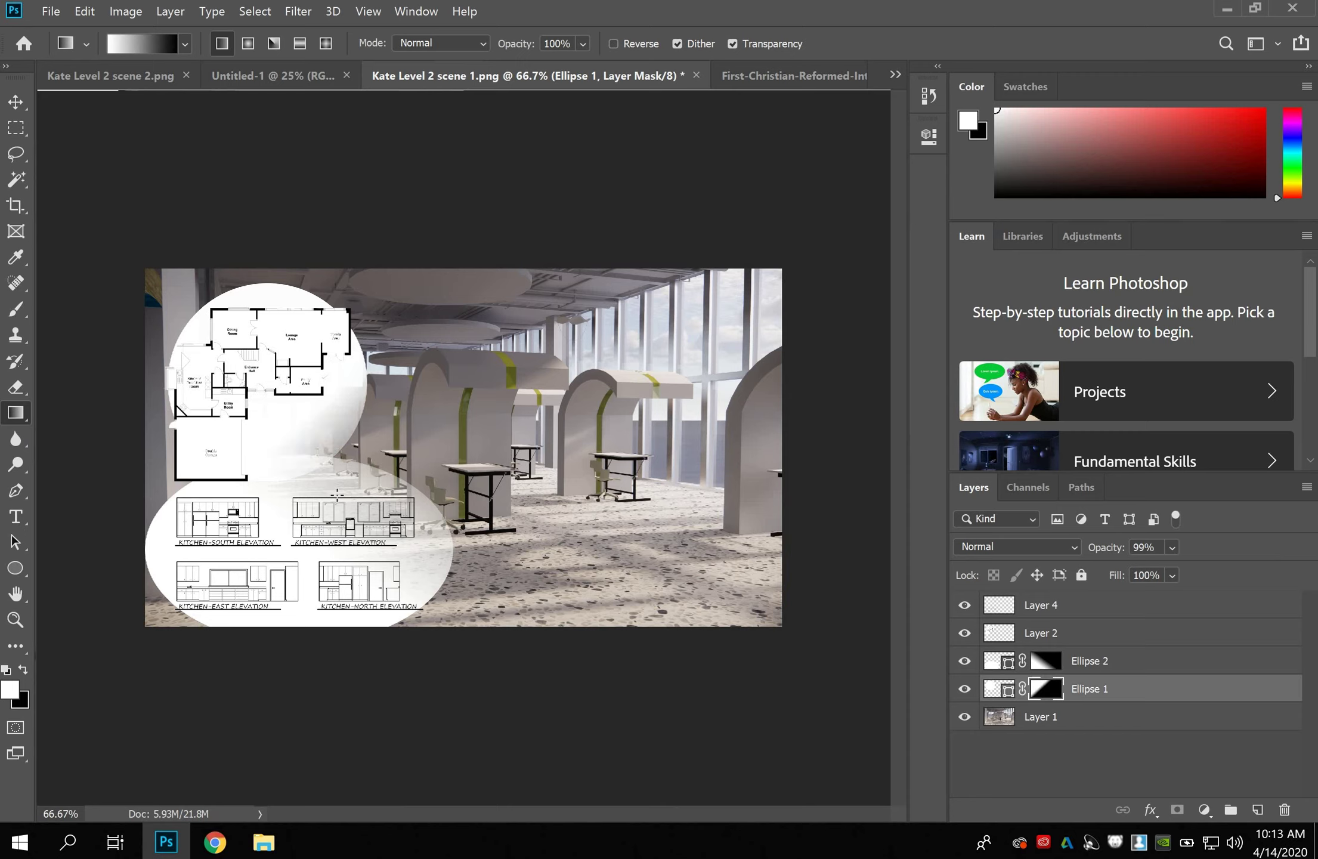
{"action": "left_click_drag", "start_coordinate": [308, 437], "coordinate": [406, 511]}
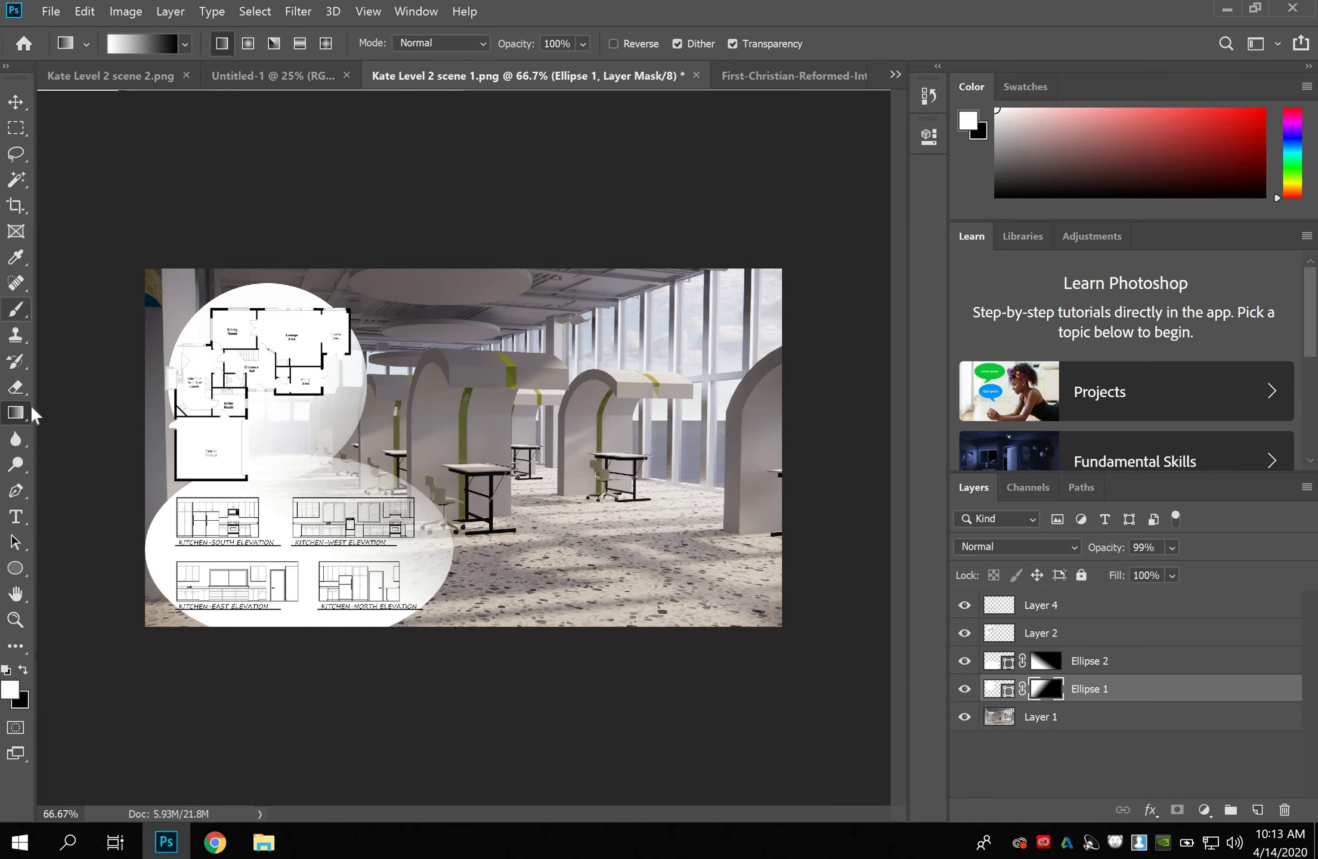
Switch to the Blur Tool with a brush of 11% hardness and size 120.
{"action": "left_click", "coordinate": [22, 435]}
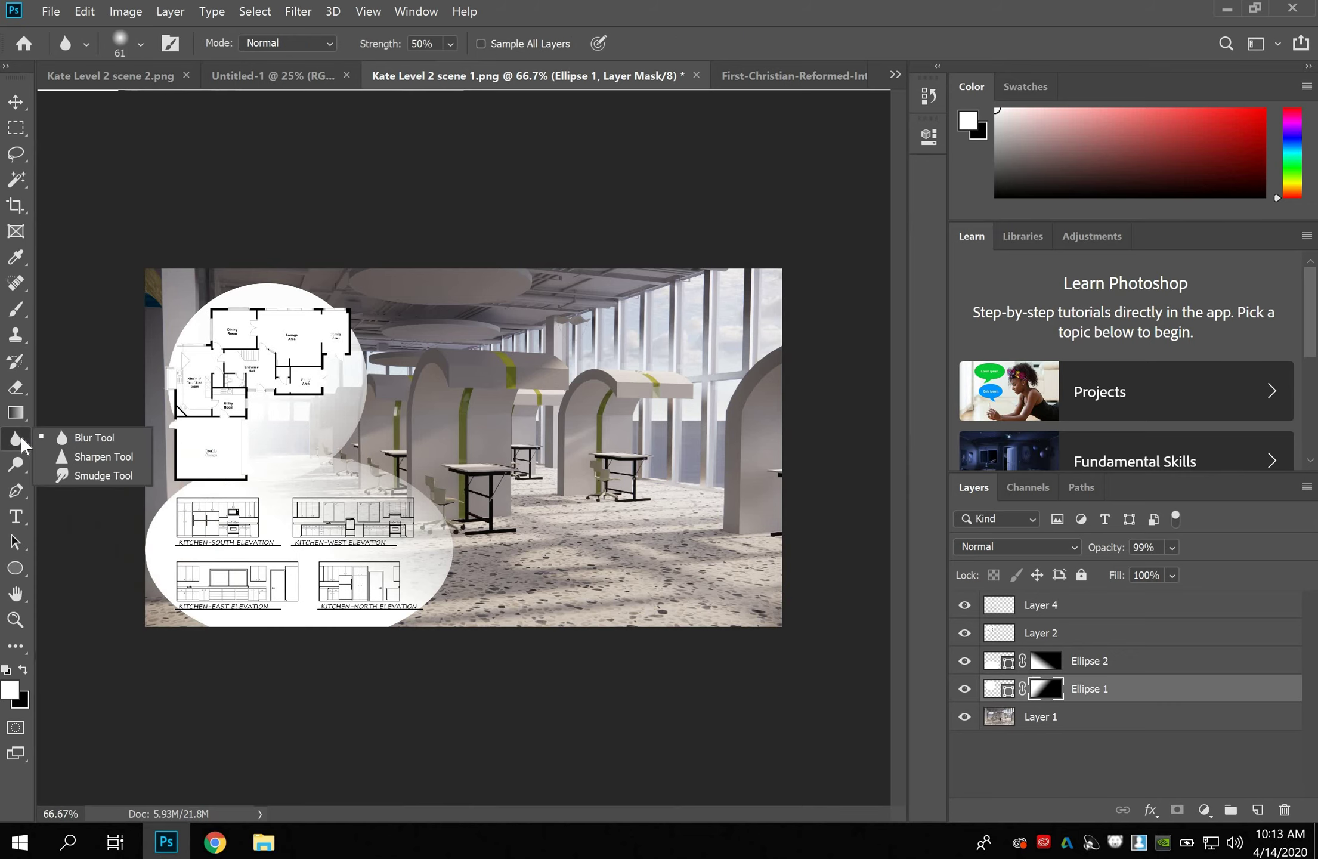
{"action": "left_click", "coordinate": [21, 439]}
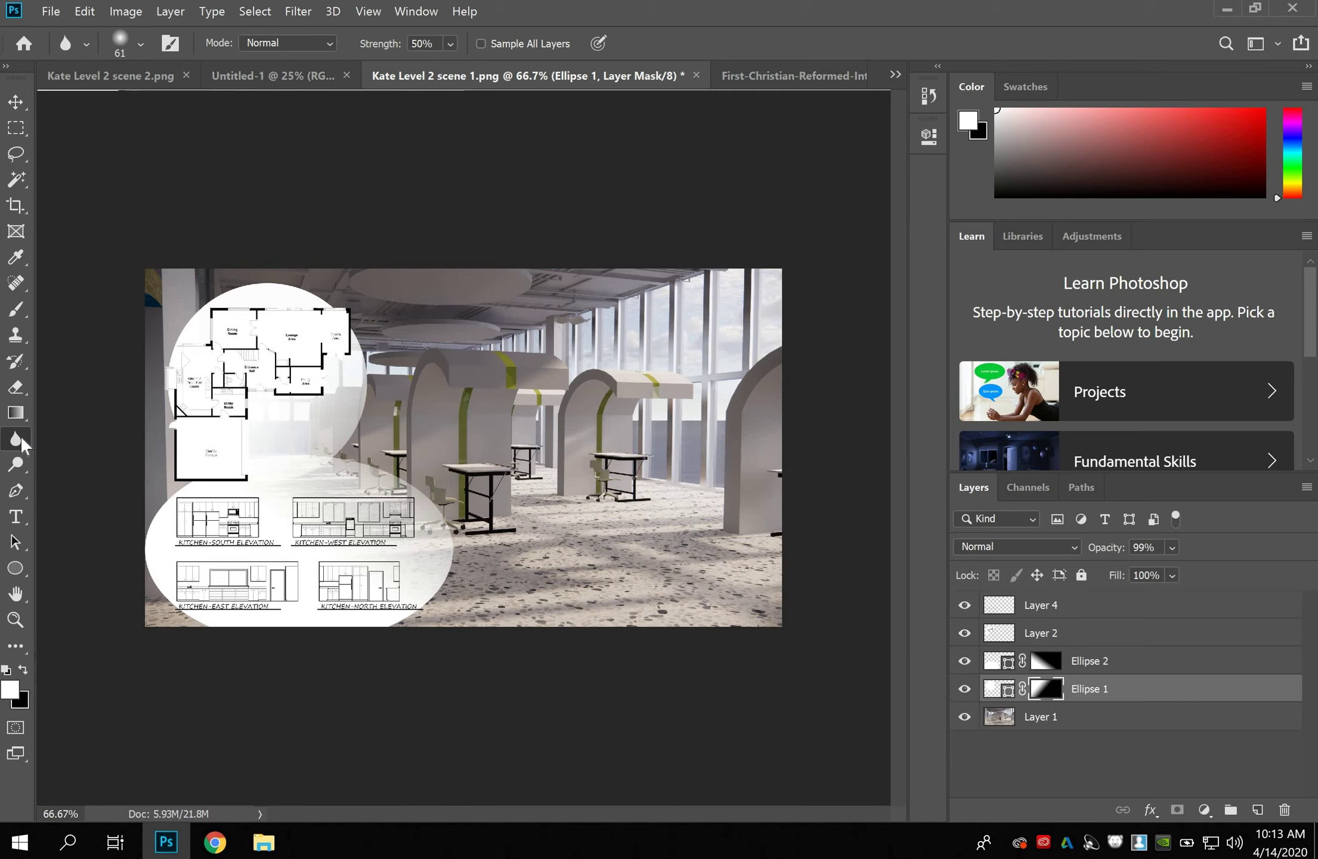
{"action": "left_click", "coordinate": [133, 42]}
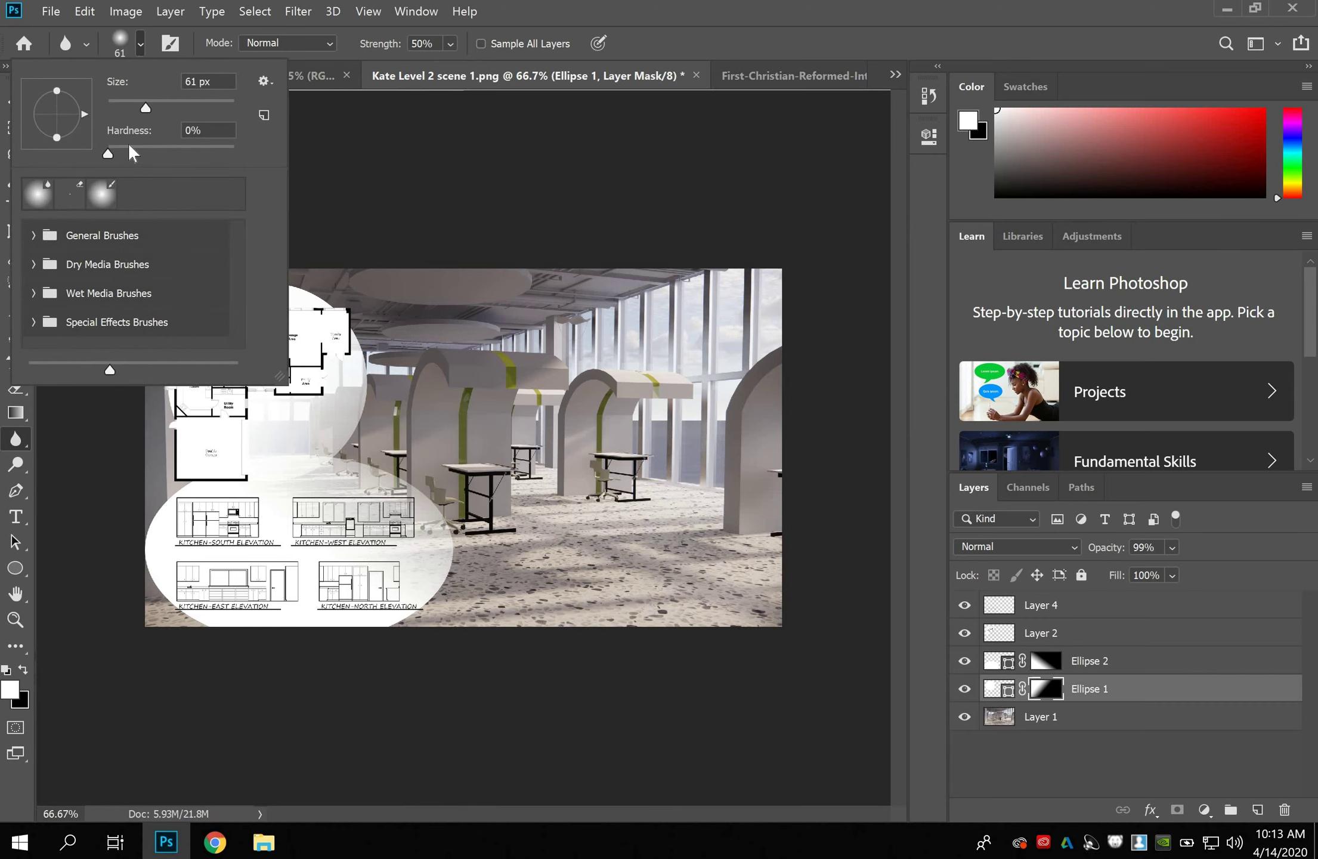
{"action": "left_click_drag", "start_coordinate": [112, 148], "coordinate": [122, 148]}
{"action": "key", "text": "Return"}
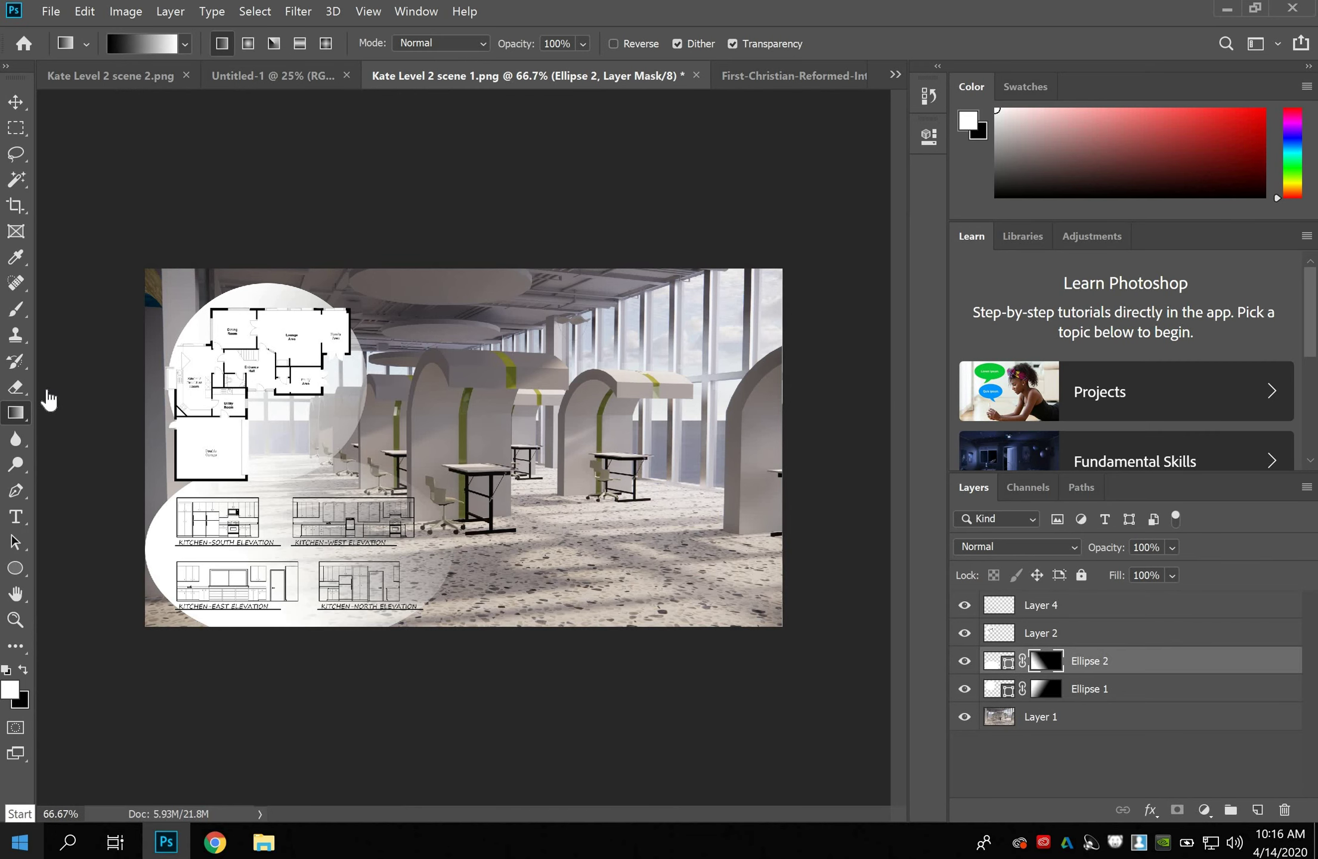
{"action": "left_click", "coordinate": [186, 44]}
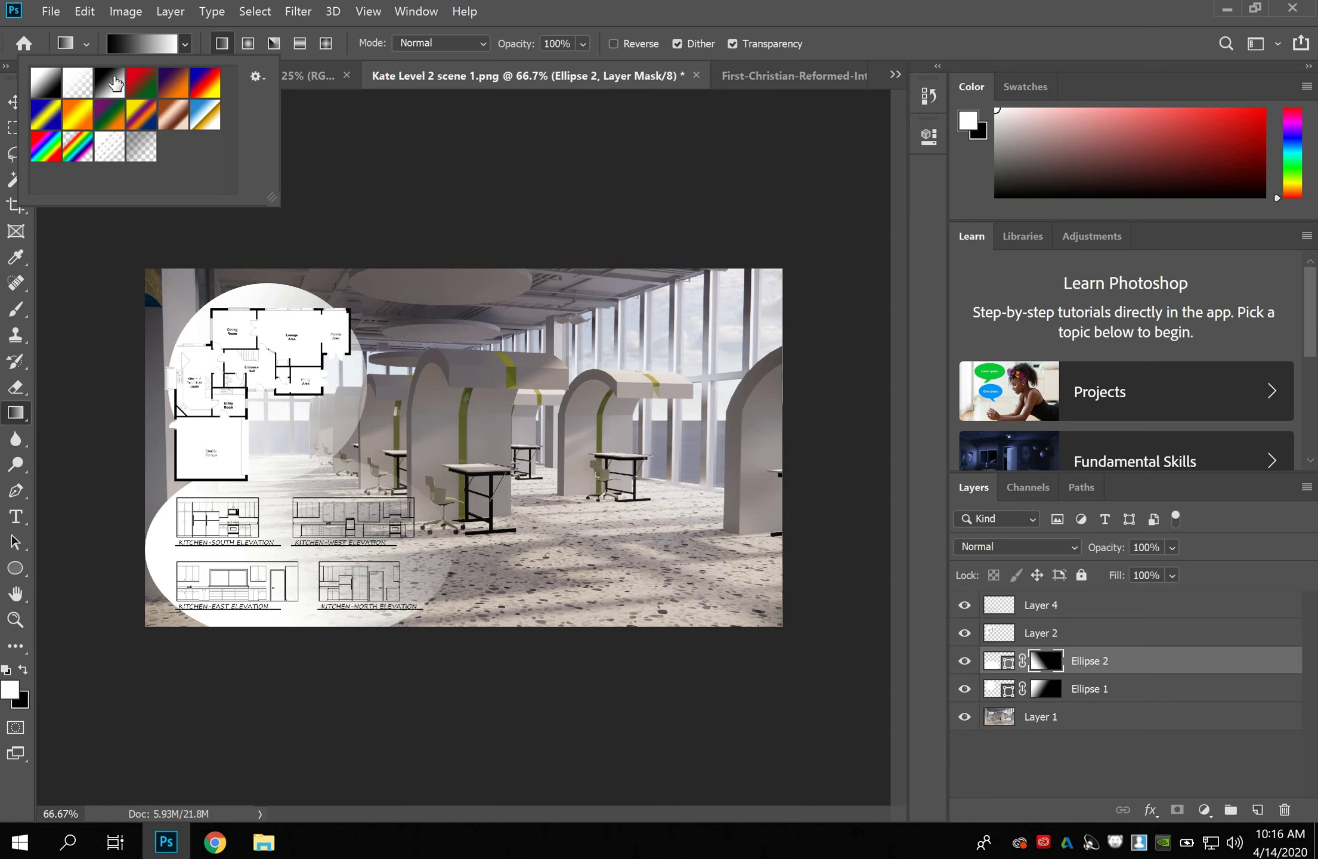
{"action": "left_click", "coordinate": [184, 41]}
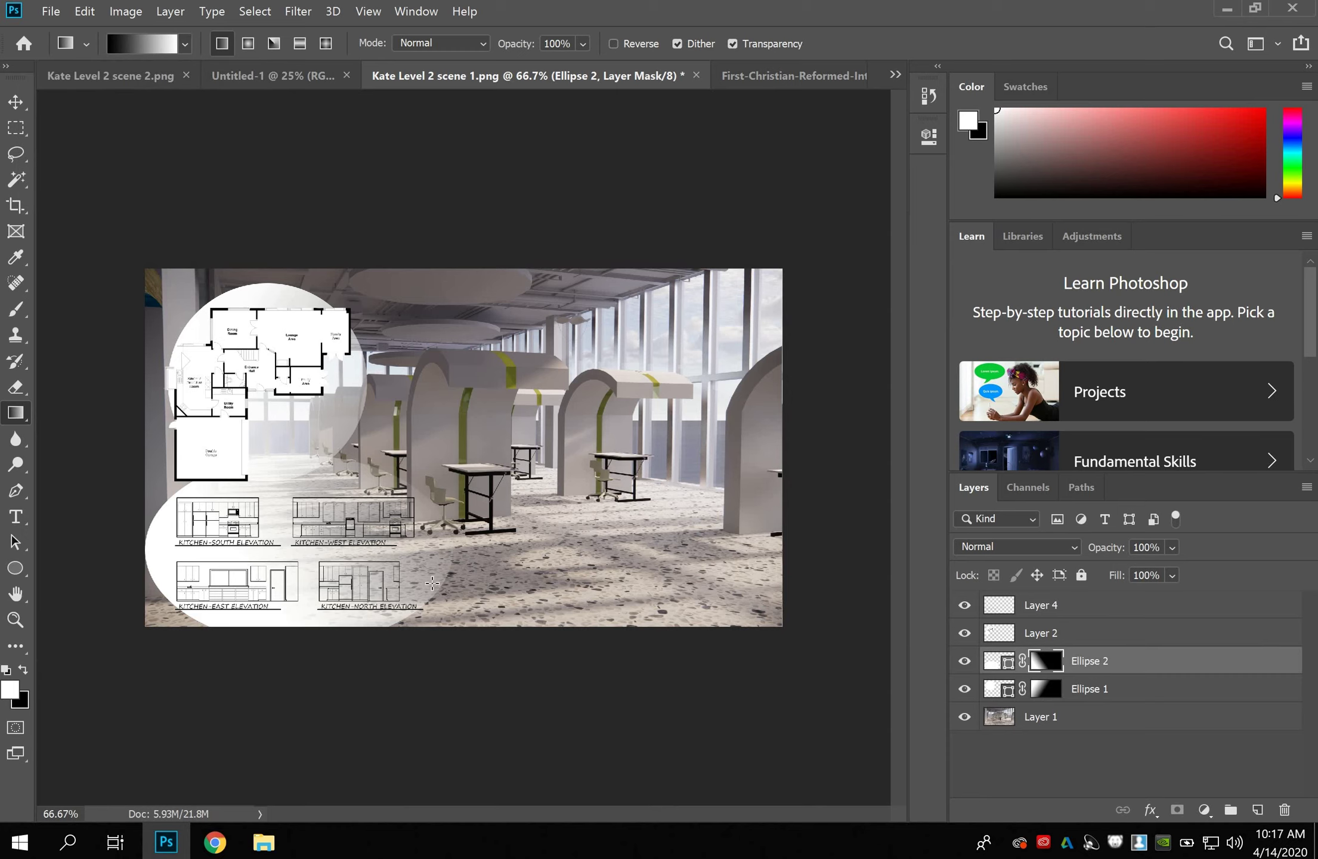